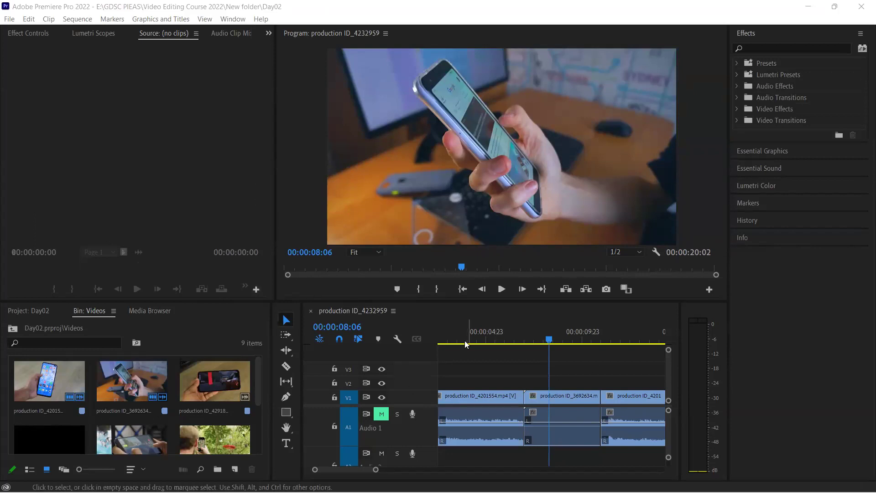
Drag panel dividers to widen the Program monitor and Timeline and narrow the Project panel
{"action": "left_click_drag", "start_coordinate": [276, 205], "coordinate": [272, 205]}
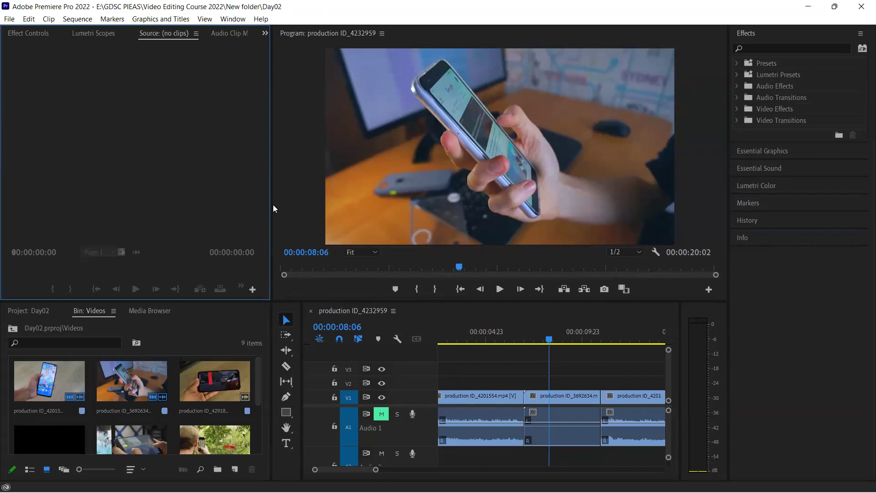
{"action": "left_click", "coordinate": [290, 161]}
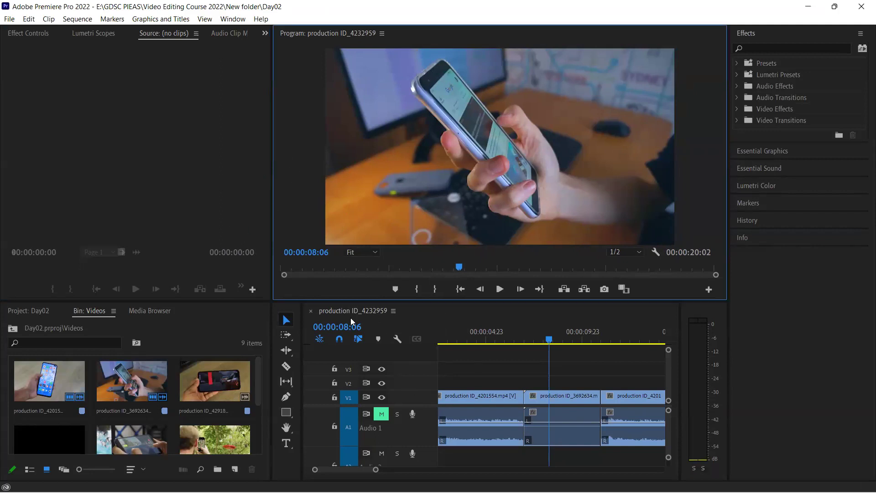
{"action": "left_click_drag", "start_coordinate": [273, 326], "coordinate": [212, 327]}
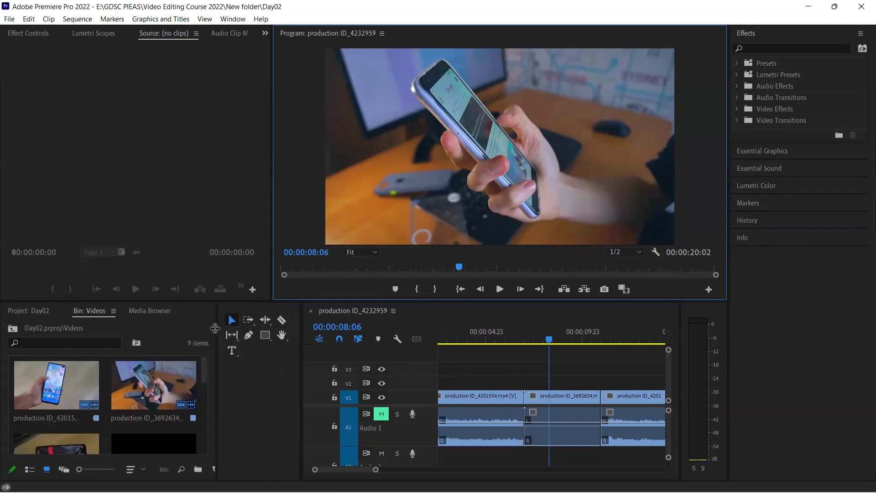
{"action": "left_click_drag", "start_coordinate": [302, 342], "coordinate": [246, 342]}
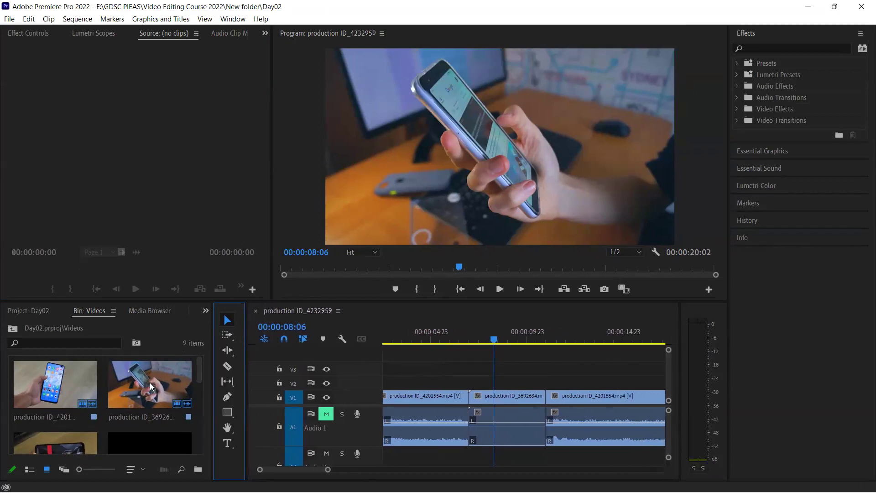
Switch the Videos bin to List View to show clip names and frame rates
{"action": "scroll", "coordinate": [117, 405], "scroll_direction": "down", "scroll_amount": 2}
{"action": "left_click", "coordinate": [30, 469]}
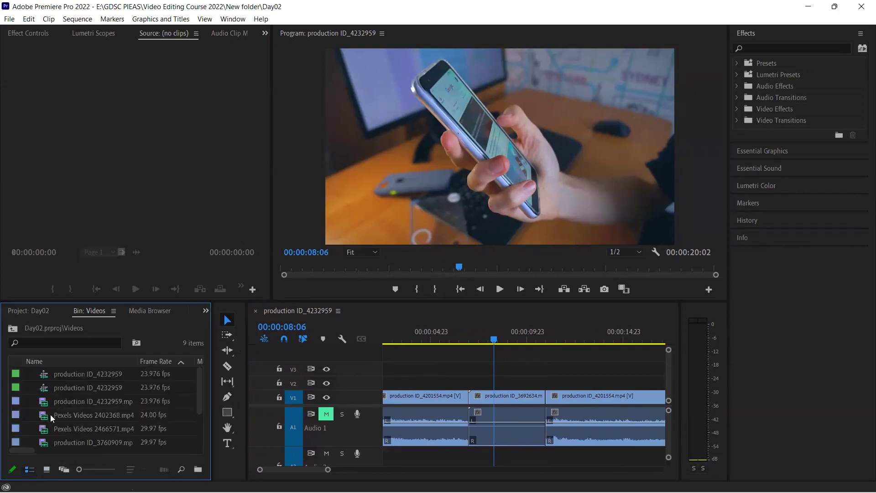
{"action": "scroll", "coordinate": [72, 440], "scroll_direction": "down", "scroll_amount": 3}
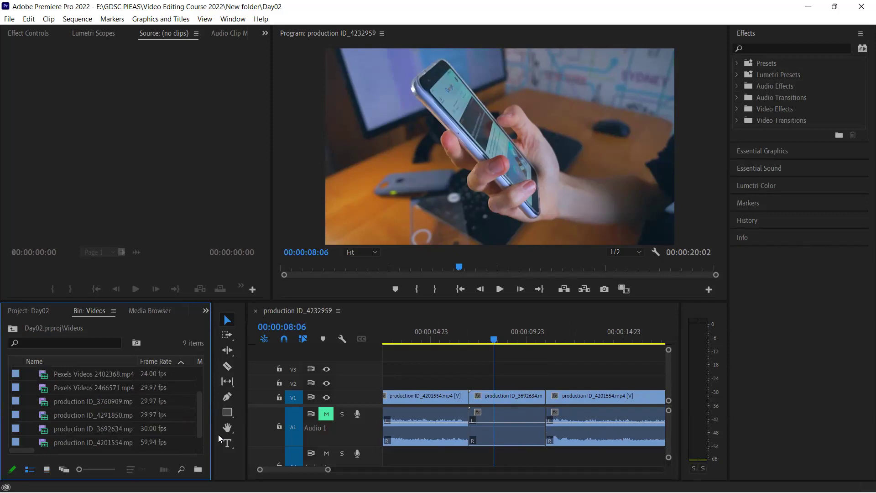
{"action": "left_click_drag", "start_coordinate": [212, 432], "coordinate": [233, 434]}
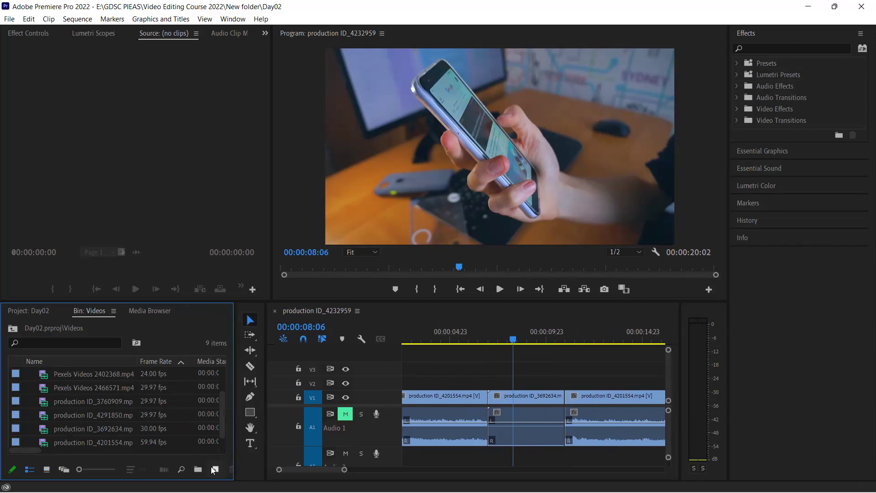
{"action": "left_click", "coordinate": [212, 468]}
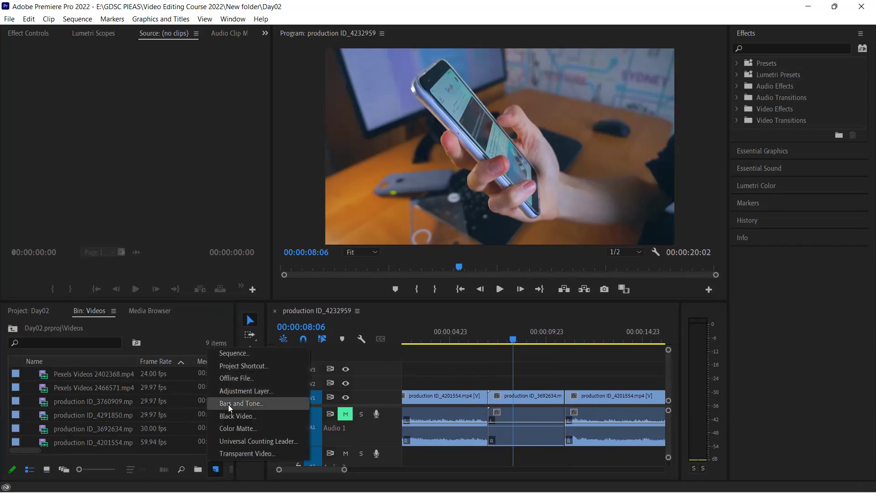
{"action": "left_click", "coordinate": [262, 381]}
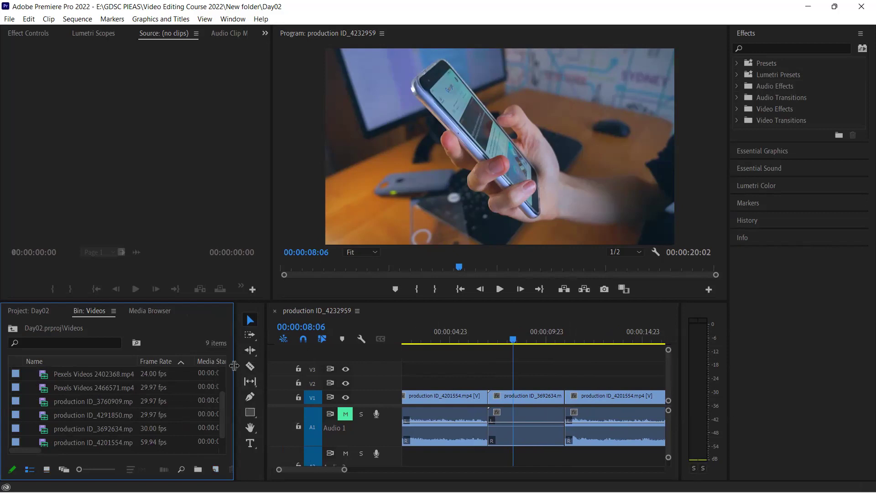
{"action": "left_click_drag", "start_coordinate": [234, 378], "coordinate": [212, 378]}
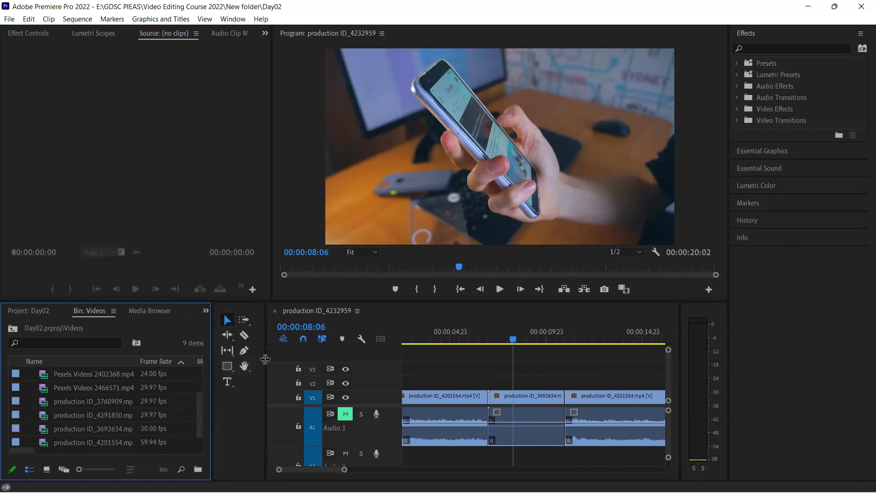
{"action": "left_click_drag", "start_coordinate": [265, 360], "coordinate": [238, 360]}
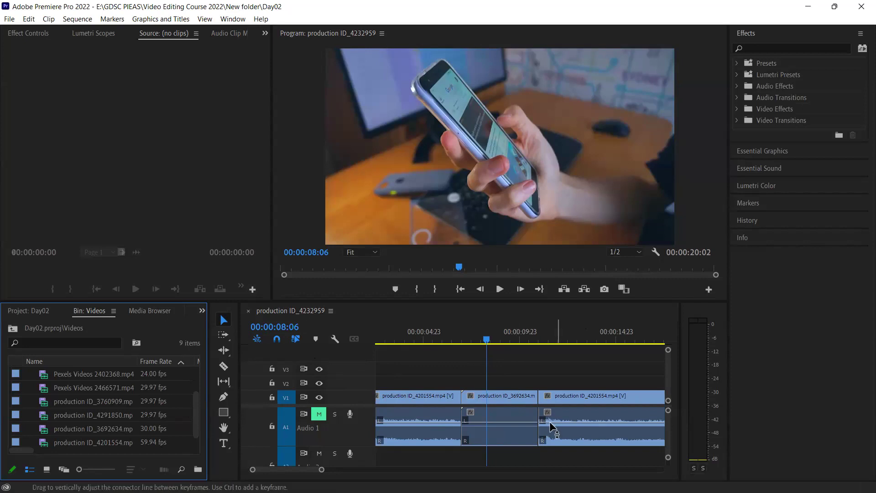
Shrink the audio tracks, delete all three clips from the sequence, and unmute A1
{"action": "left_click_drag", "start_coordinate": [668, 457], "coordinate": [668, 458]}
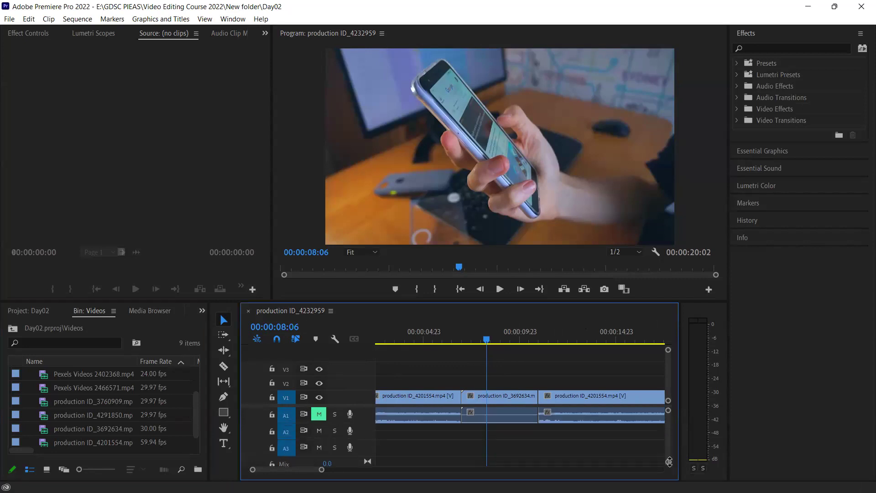
{"action": "left_click_drag", "start_coordinate": [435, 375], "coordinate": [577, 437]}
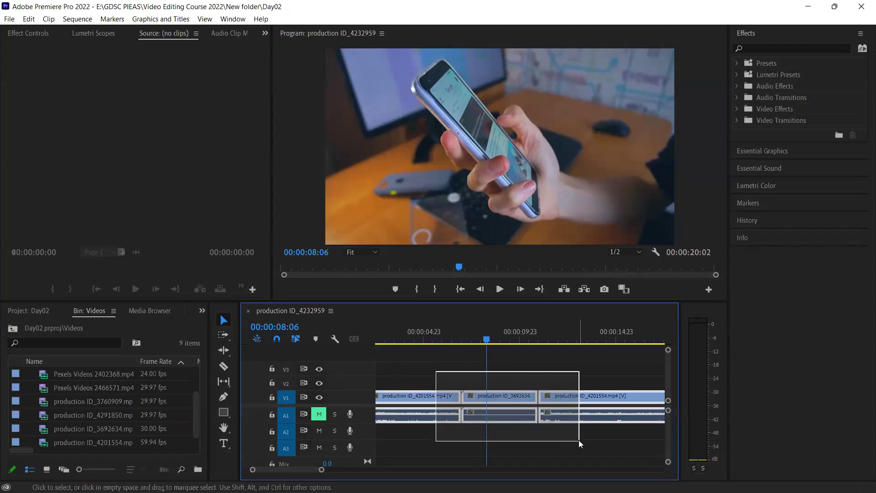
{"action": "key", "text": "Delete"}
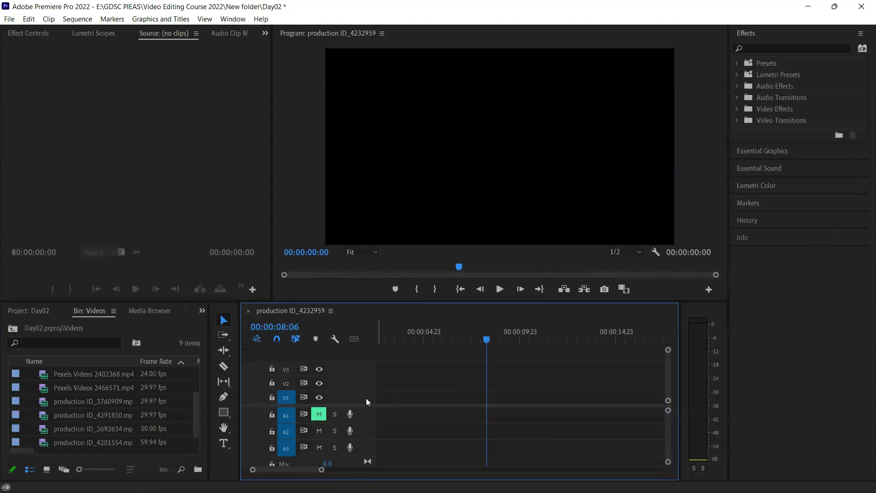
{"action": "left_click", "coordinate": [319, 414]}
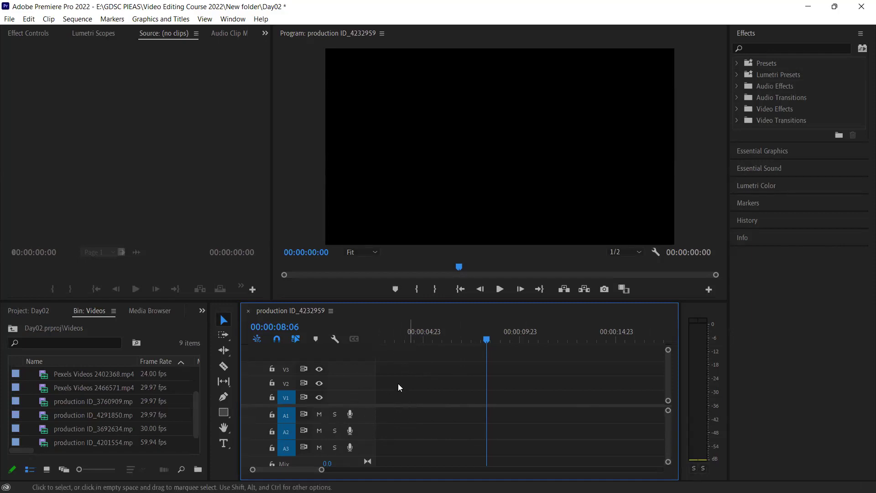
Place production ID_4232959.mp4 at the sequence start and create a text graphic on V2
{"action": "scroll", "coordinate": [71, 396], "scroll_direction": "up", "scroll_amount": 1}
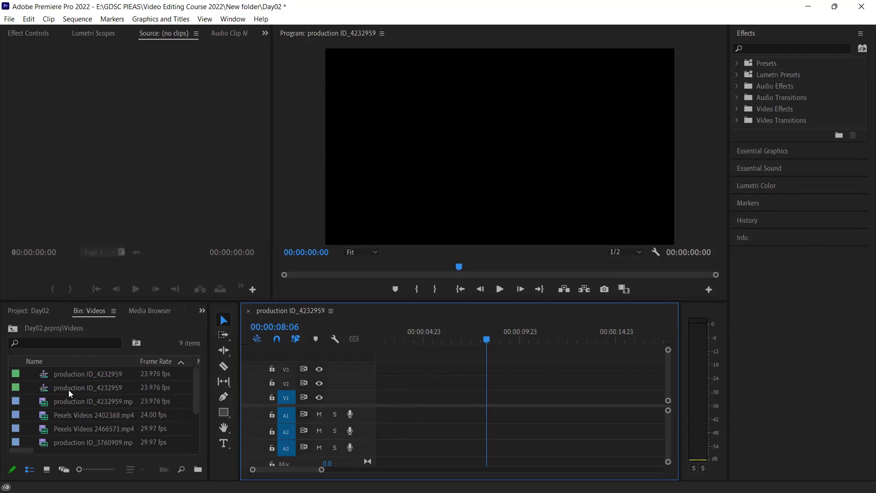
{"action": "mouse_move", "coordinate": [73, 402]}
{"action": "left_mouse_down"}
{"action": "mouse_move", "coordinate": [407, 411]}
{"action": "mouse_move", "coordinate": [389, 403]}
{"action": "mouse_move", "coordinate": [398, 399]}
{"action": "left_mouse_up"}
{"action": "left_click", "coordinate": [418, 339]}
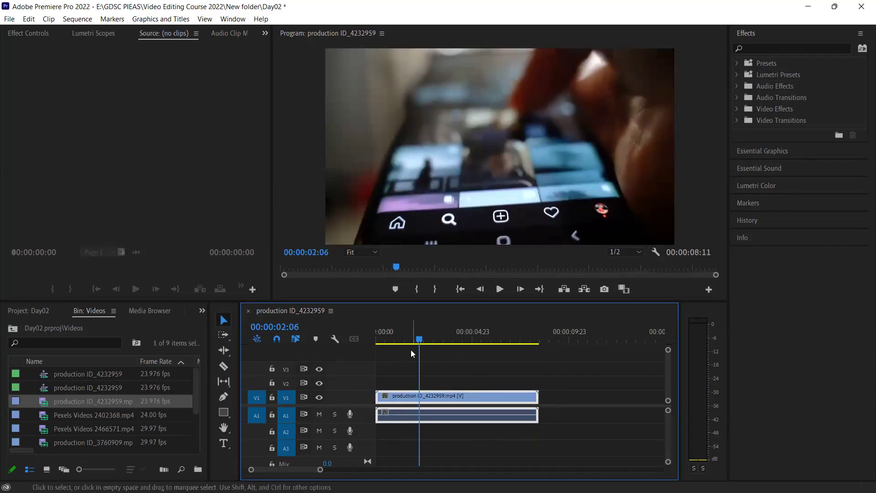
{"action": "left_click", "coordinate": [416, 341]}
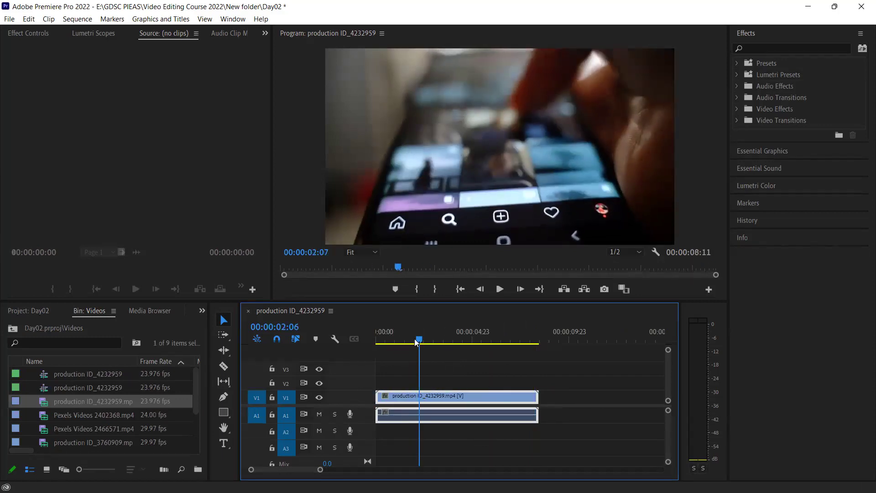
{"action": "left_click", "coordinate": [225, 441]}
{"action": "left_click", "coordinate": [430, 122]}
Move the empty V2 Graphic clip to 00:00:00:00 and select it to show its properties
{"action": "left_click", "coordinate": [456, 385]}
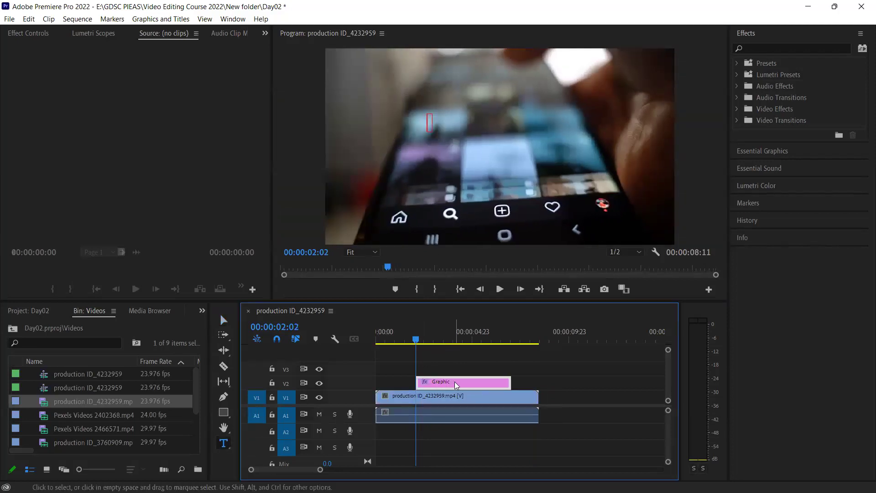
{"action": "left_click_drag", "start_coordinate": [418, 381], "coordinate": [376, 381]}
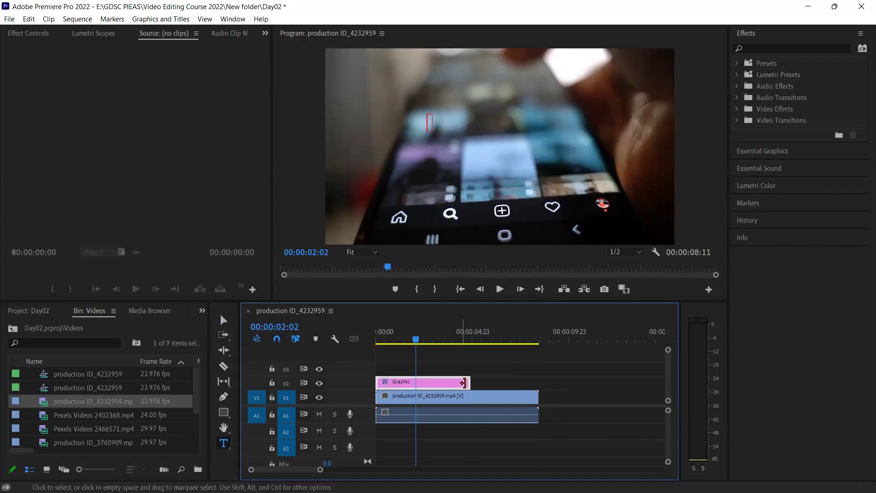
{"action": "left_click", "coordinate": [430, 402]}
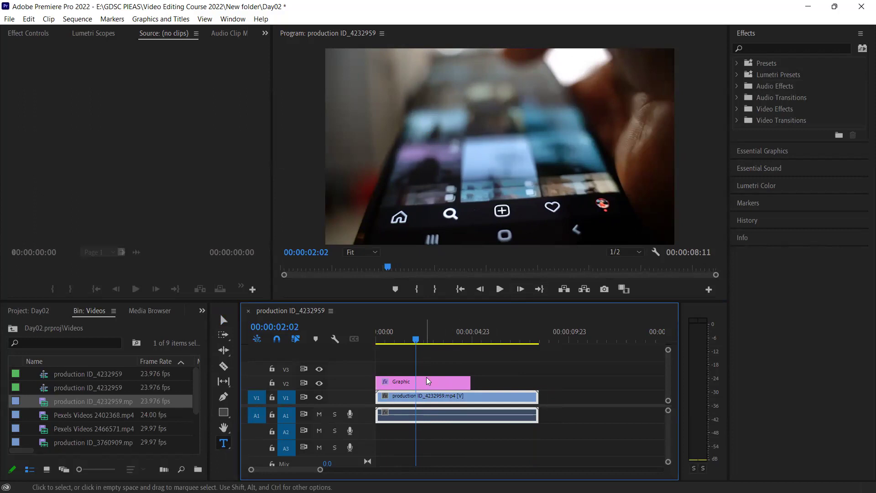
{"action": "left_click", "coordinate": [425, 382]}
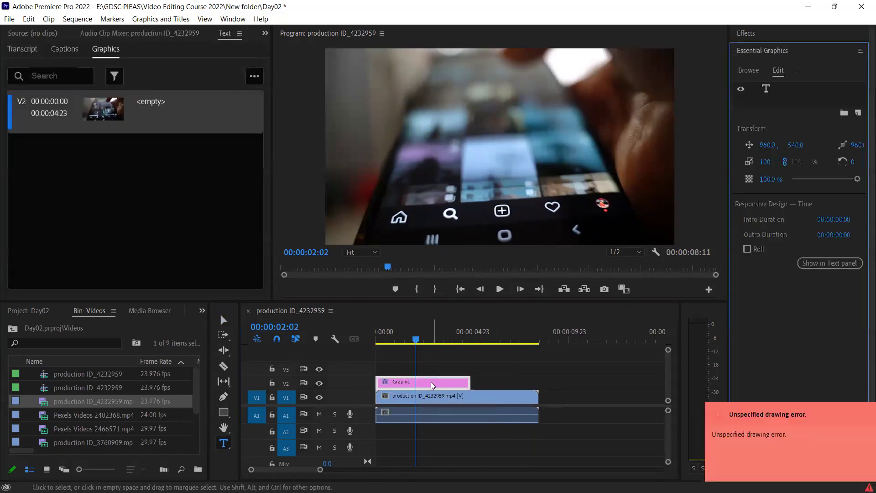
Type the title text "This is my 2nd layer" in the Program monitor
{"action": "left_click", "coordinate": [778, 92]}
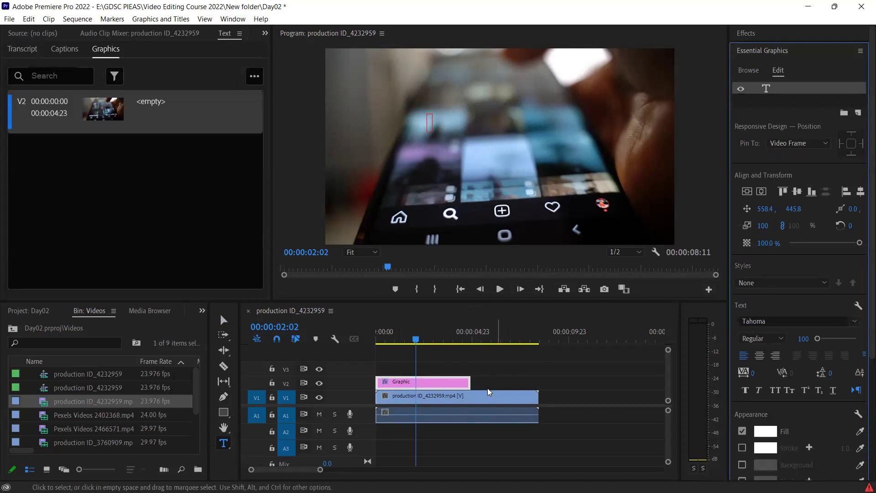
{"action": "left_click", "coordinate": [433, 124]}
{"action": "type", "text": "This is my"}
{"action": "type", "text": " 2md"}
{"action": "key", "text": "BackSpace"}
{"action": "key", "text": "BackSpace"}
{"action": "type", "text": "nd layer"}
{"action": "left_click", "coordinate": [523, 358]}
Extend the V2 title clip to the end of the V1 video, 00:00:08:11
{"action": "left_click", "coordinate": [466, 404]}
{"action": "left_click", "coordinate": [439, 383]}
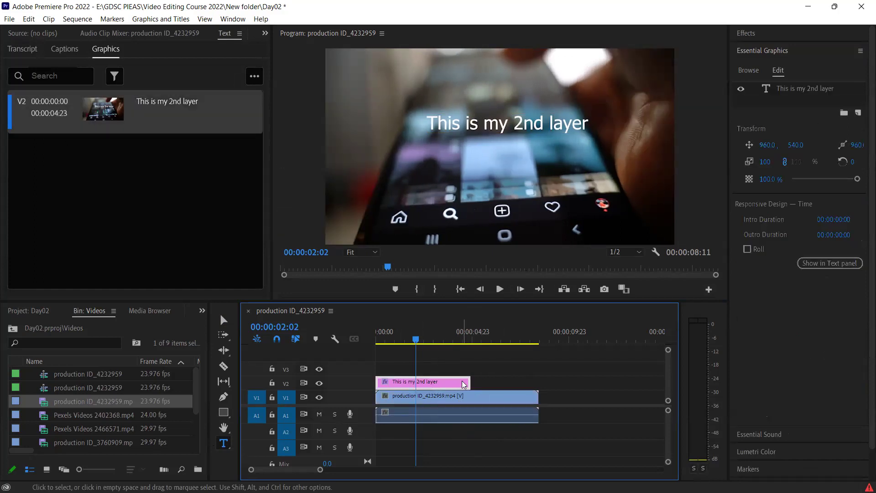
{"action": "left_click_drag", "start_coordinate": [464, 384], "coordinate": [537, 381]}
{"action": "mouse_move", "coordinate": [479, 339]}
{"action": "left_mouse_down"}
{"action": "mouse_move", "coordinate": [408, 340]}
{"action": "mouse_move", "coordinate": [442, 339]}
{"action": "left_mouse_up"}
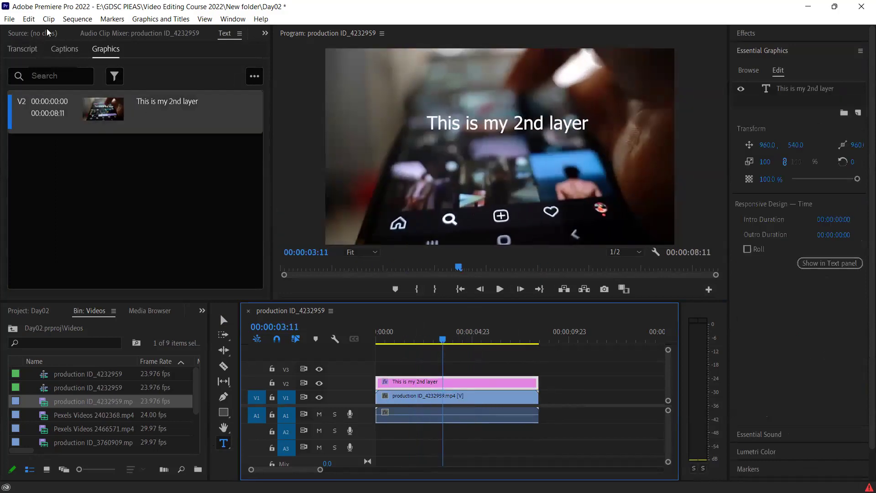
Scale the title to 139 and move it lower to position 931, 754
{"action": "scroll", "coordinate": [48, 33], "scroll_direction": "up", "scroll_amount": 1}
{"action": "scroll", "coordinate": [41, 35], "scroll_direction": "up", "scroll_amount": 1}
{"action": "scroll", "coordinate": [31, 36], "scroll_direction": "up", "scroll_amount": 1}
{"action": "scroll", "coordinate": [45, 39], "scroll_direction": "up", "scroll_amount": 1}
{"action": "left_click", "coordinate": [449, 383]}
{"action": "left_click_drag", "start_coordinate": [85, 103], "coordinate": [212, 92]}
{"action": "left_click_drag", "start_coordinate": [85, 91], "coordinate": [71, 91]}
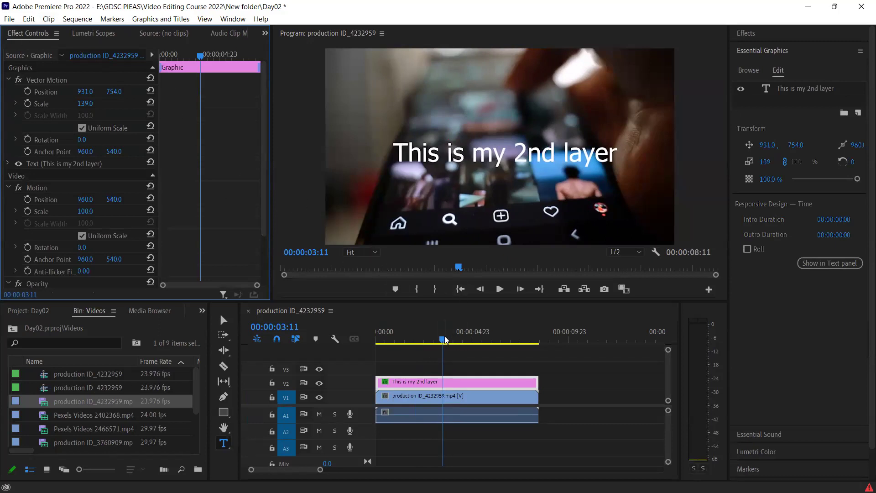
{"action": "left_click_drag", "start_coordinate": [442, 340], "coordinate": [429, 340]}
{"action": "left_click", "coordinate": [225, 319]}
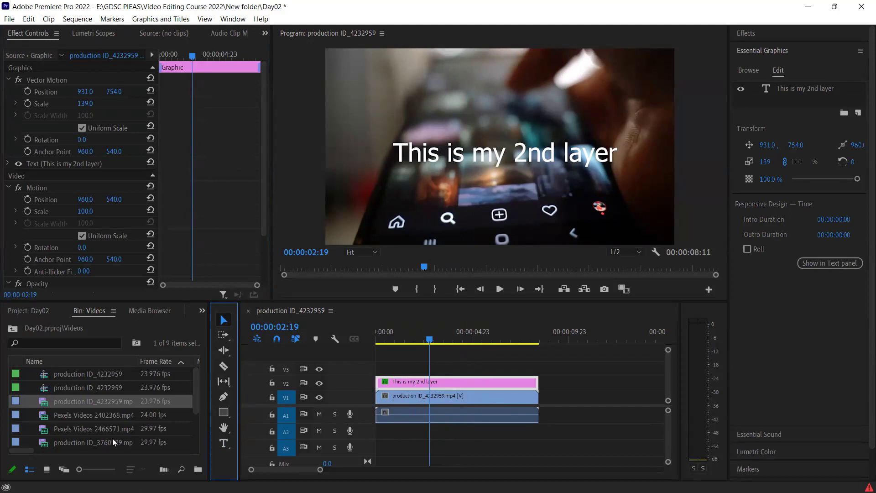
Open options for Pexels Videos 2466571 and select production ID_3760909 in the bin
{"action": "right_click", "coordinate": [177, 427]}
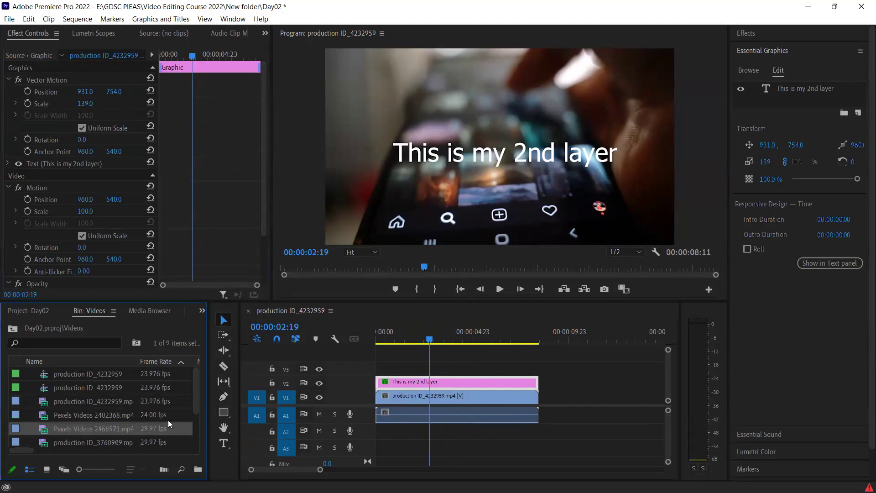
{"action": "left_click", "coordinate": [127, 438]}
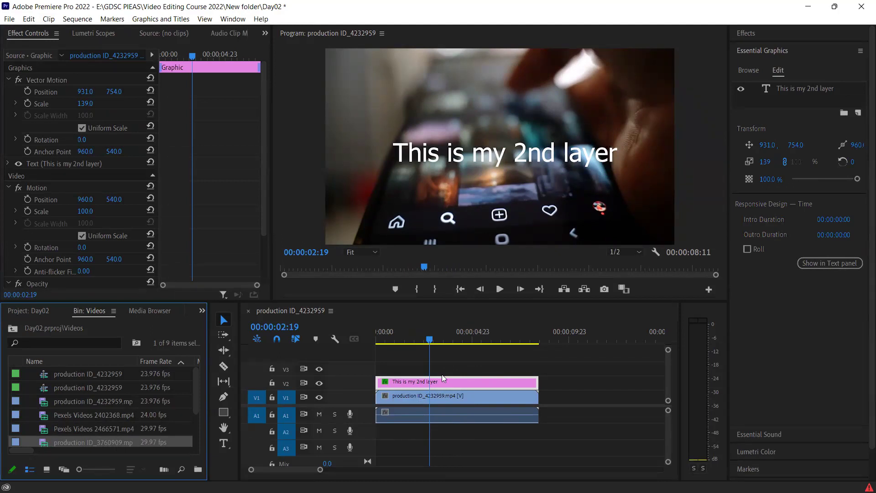
Place the GDSC PIEAS LOGO (Final).png image on V3 and set its scale to 27
{"action": "left_click_drag", "start_coordinate": [366, 366], "coordinate": [412, 367]}
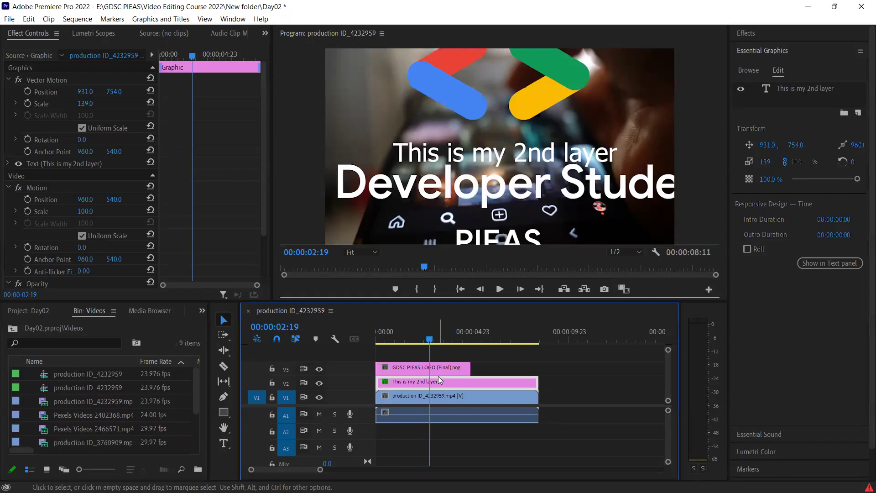
{"action": "left_click", "coordinate": [85, 104]}
{"action": "type", "text": "27"}
{"action": "key", "text": "Return"}
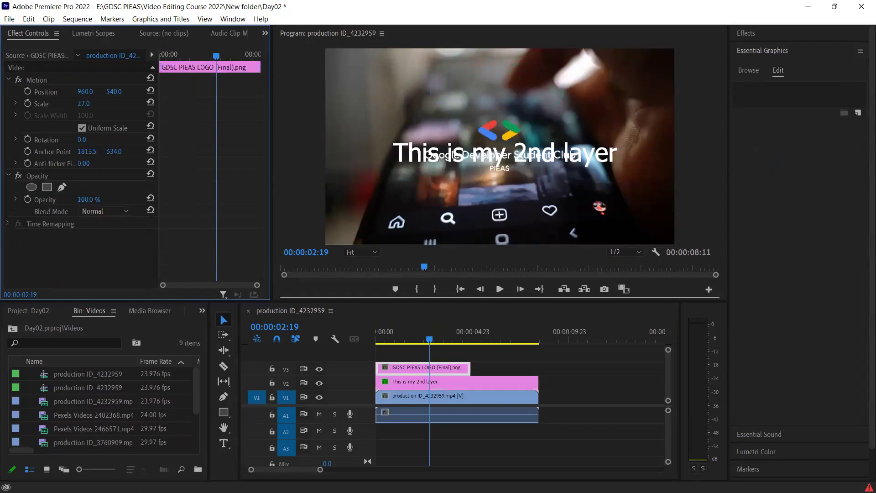
Move the logo to the top-left at 292, 135 and extend it to the other clips' end
{"action": "mouse_move", "coordinate": [114, 91]}
{"action": "left_mouse_down"}
{"action": "mouse_move", "coordinate": [73, 104]}
{"action": "mouse_move", "coordinate": [83, 91]}
{"action": "mouse_move", "coordinate": [59, 92]}
{"action": "left_mouse_up"}
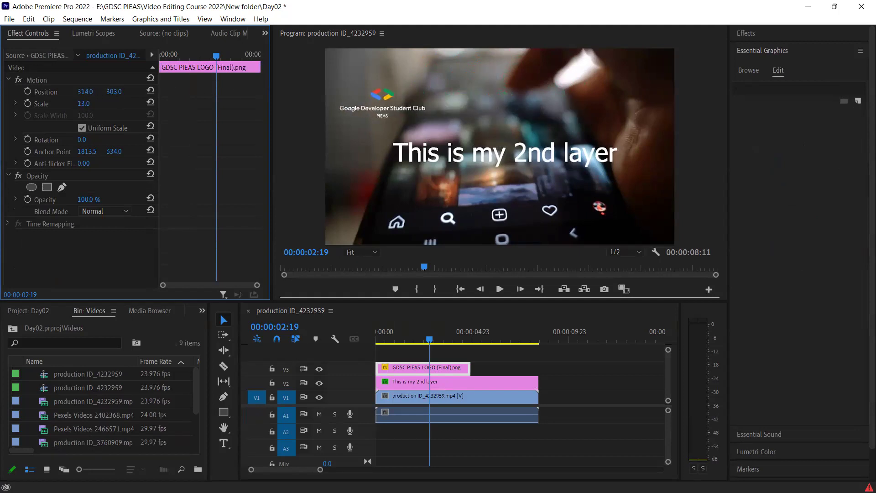
{"action": "left_click_drag", "start_coordinate": [114, 91], "coordinate": [83, 91]}
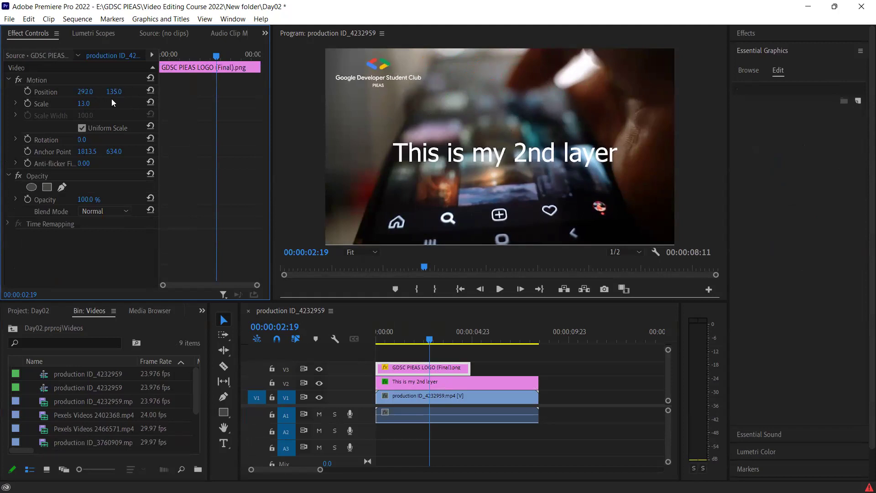
{"action": "left_click_drag", "start_coordinate": [463, 364], "coordinate": [538, 367]}
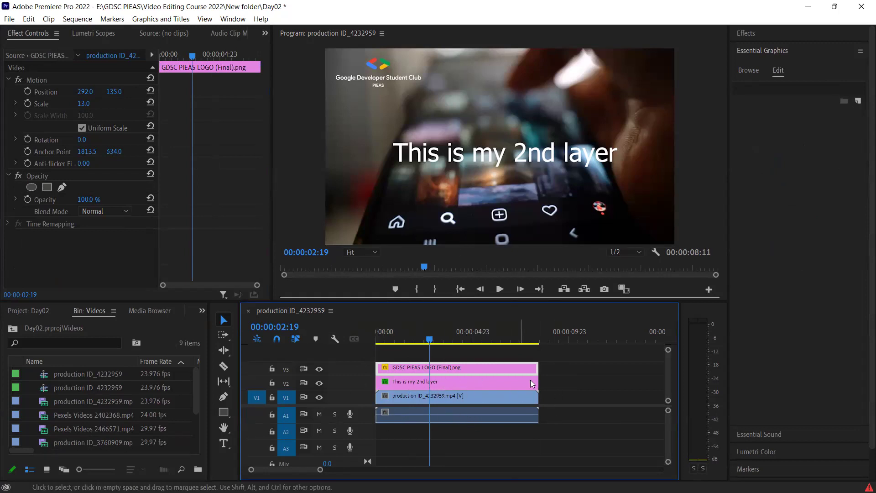
{"action": "left_click", "coordinate": [484, 400]}
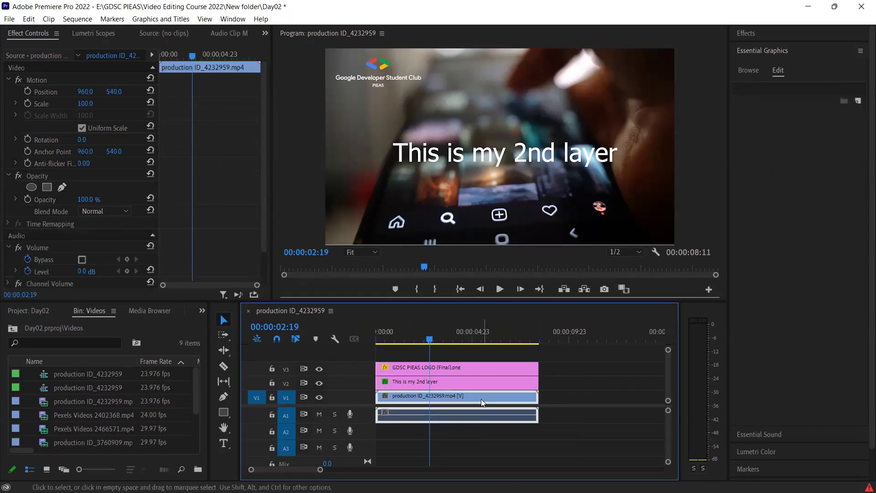
{"action": "left_click", "coordinate": [401, 382]}
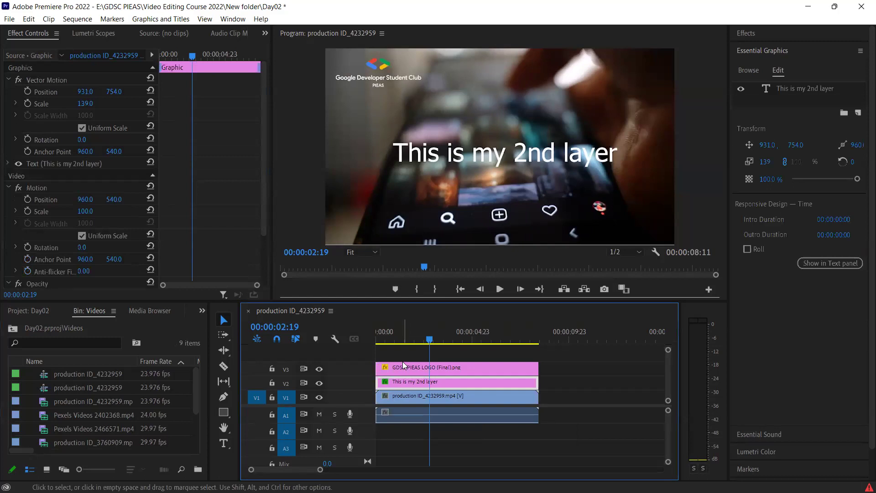
{"action": "left_click", "coordinate": [403, 365]}
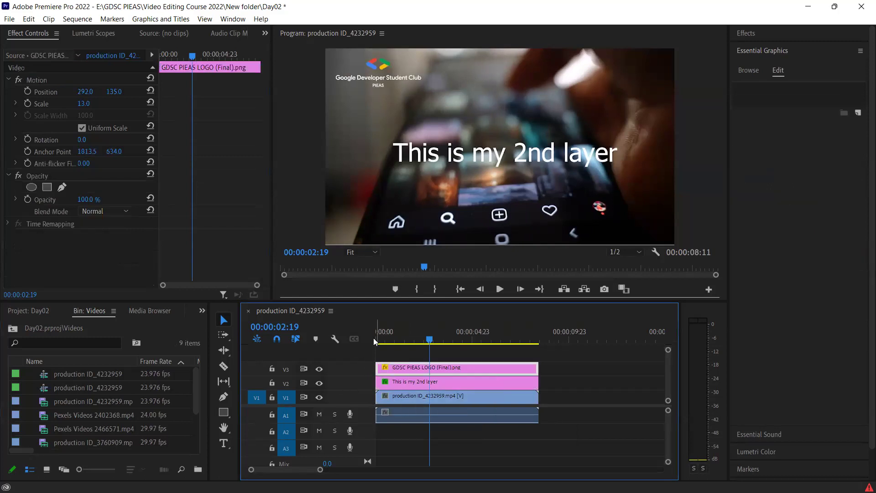
{"action": "left_click_drag", "start_coordinate": [654, 301], "coordinate": [653, 253]}
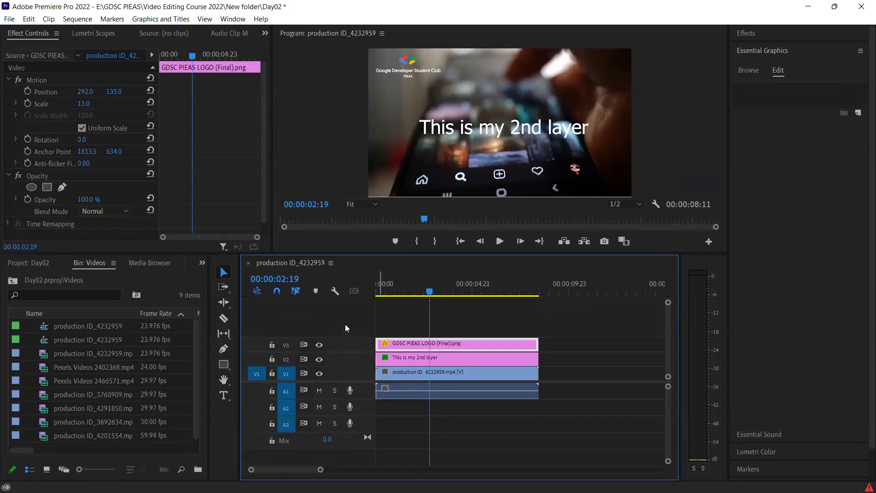
Run Add Tracks twice, adding one video and one audio track each time (V4/A4, V5/A5)
{"action": "right_click", "coordinate": [343, 319]}
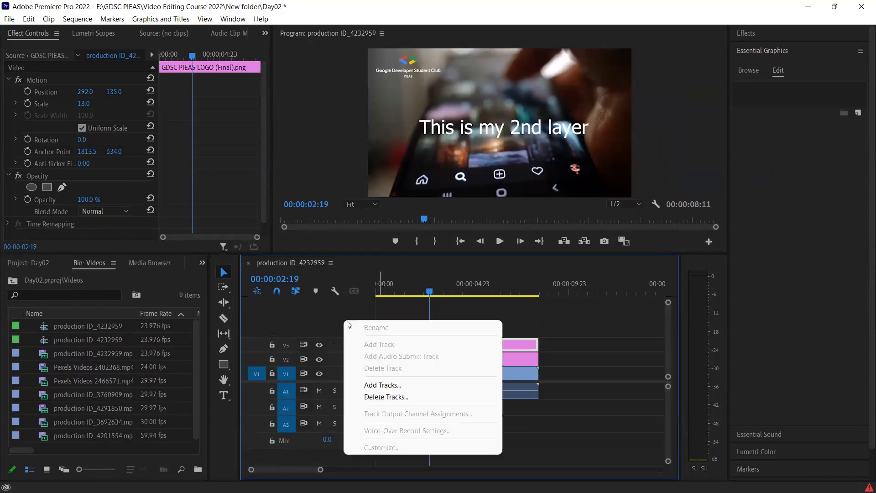
{"action": "left_click", "coordinate": [383, 386]}
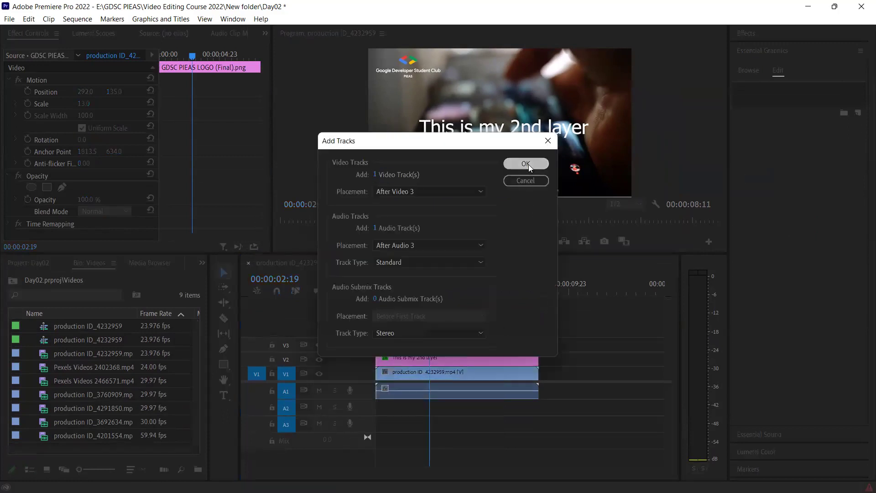
{"action": "left_click", "coordinate": [525, 165]}
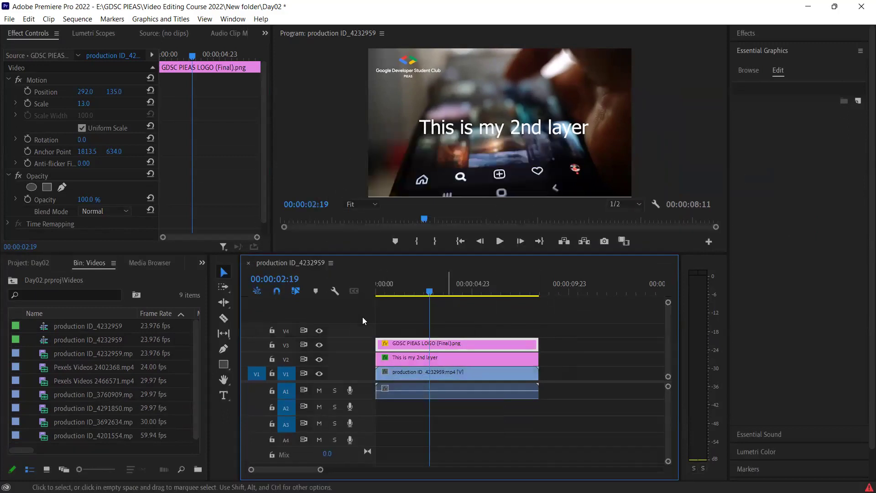
{"action": "right_click", "coordinate": [349, 316]}
{"action": "left_click", "coordinate": [383, 380]}
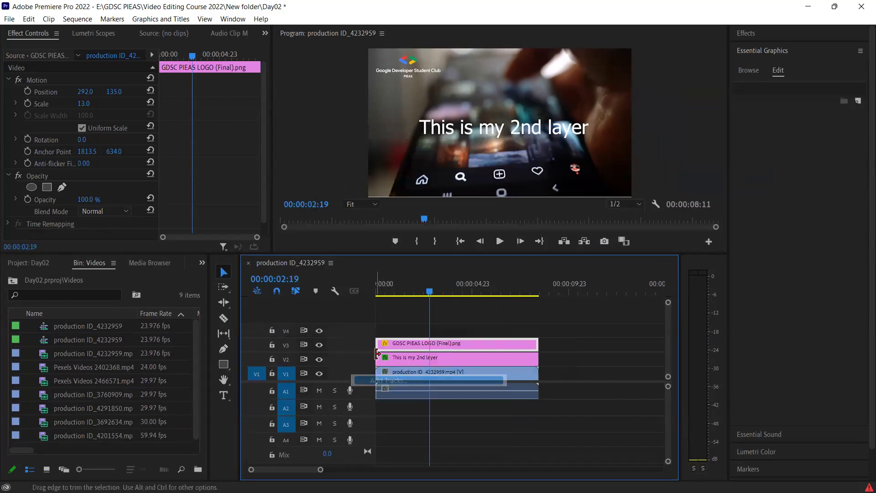
{"action": "left_click", "coordinate": [531, 165]}
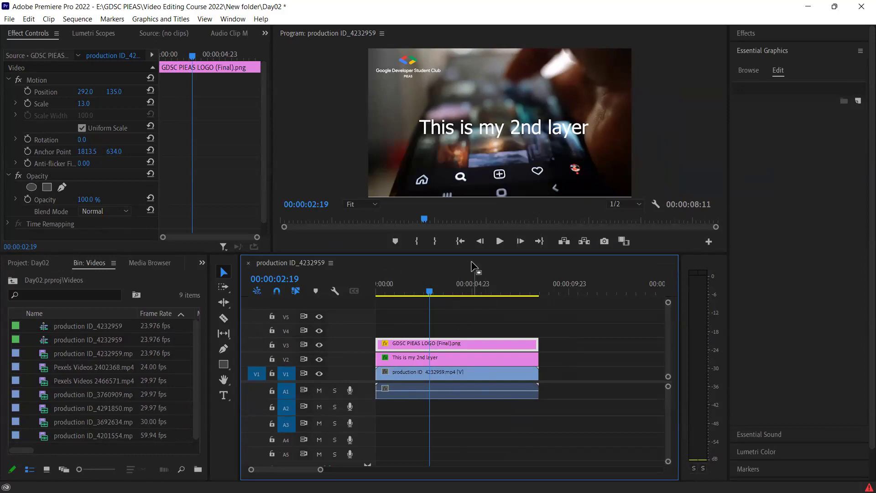
{"action": "left_click_drag", "start_coordinate": [470, 254], "coordinate": [470, 234]}
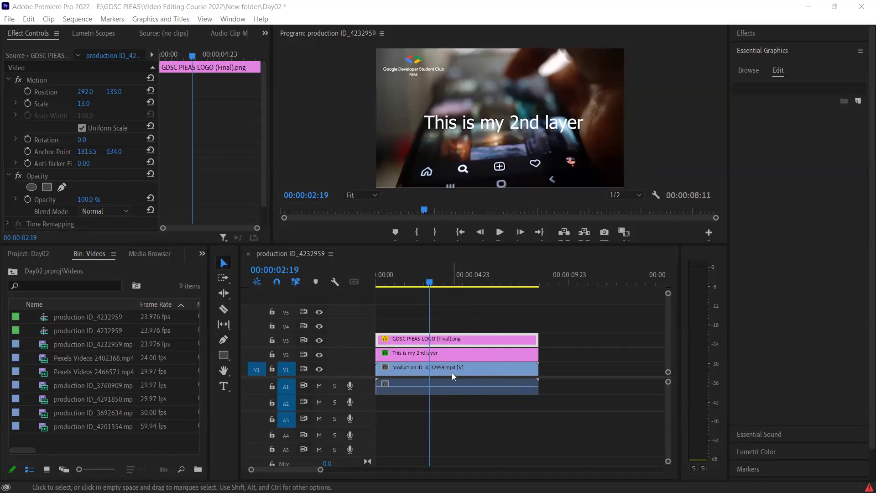
{"action": "left_click", "coordinate": [495, 366]}
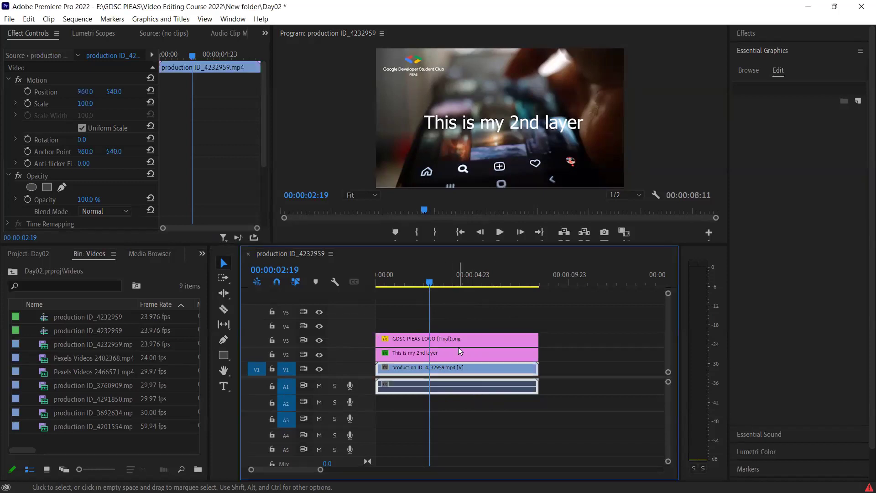
{"action": "left_click", "coordinate": [459, 348]}
{"action": "left_click", "coordinate": [464, 338]}
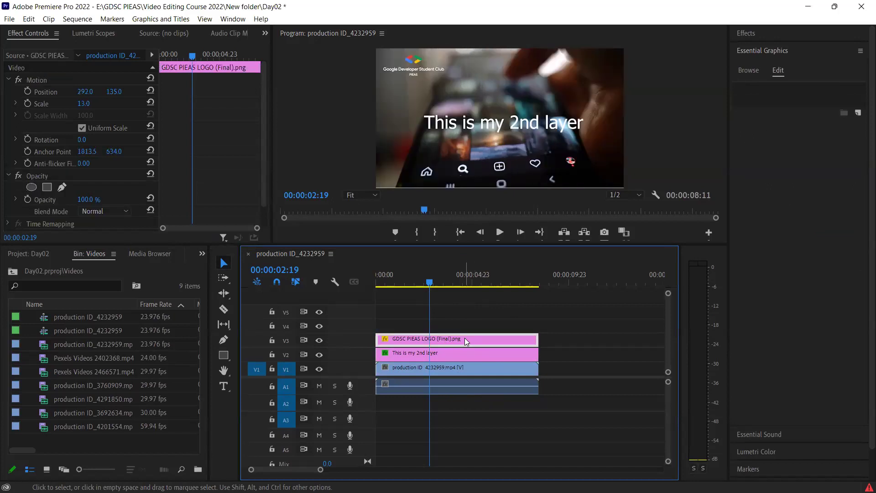
{"action": "left_click", "coordinate": [474, 301]}
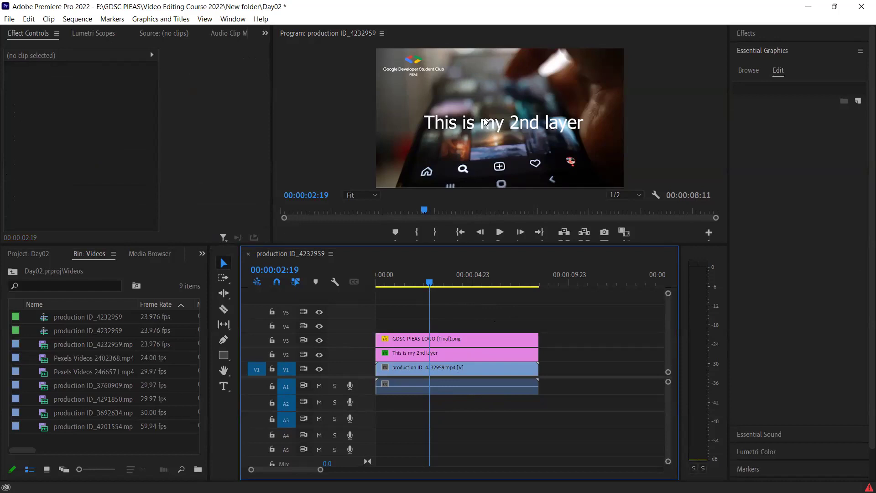
{"action": "left_click", "coordinate": [467, 337]}
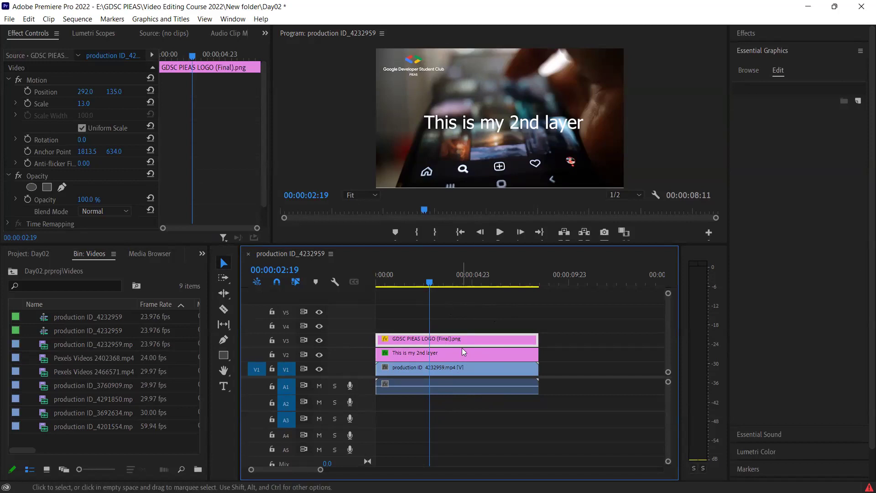
Enlarge the GDSC logo to scale 77 at position 738, 810, and move its clip down to V2 below the title
{"action": "left_click_drag", "start_coordinate": [118, 92], "coordinate": [273, 91]}
{"action": "mouse_move", "coordinate": [81, 94]}
{"action": "left_mouse_down"}
{"action": "mouse_move", "coordinate": [118, 93]}
{"action": "mouse_move", "coordinate": [111, 106]}
{"action": "mouse_move", "coordinate": [151, 92]}
{"action": "mouse_move", "coordinate": [546, 150]}
{"action": "left_mouse_up"}
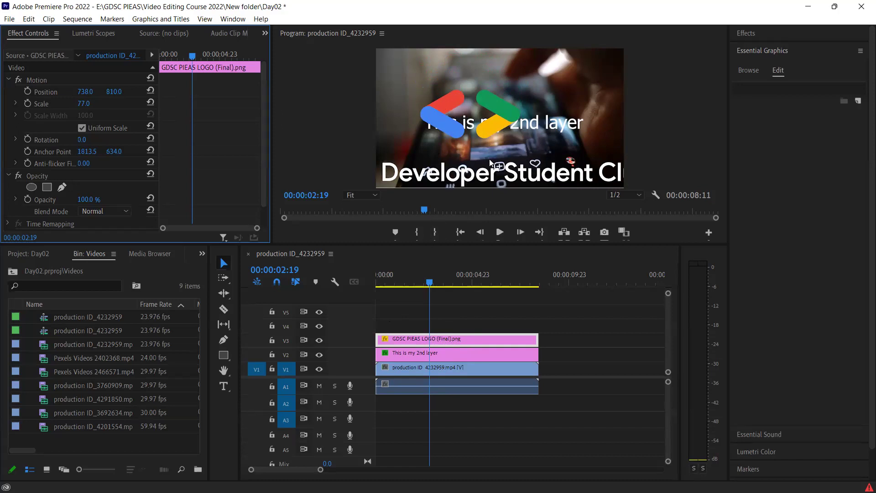
{"action": "left_click", "coordinate": [451, 338]}
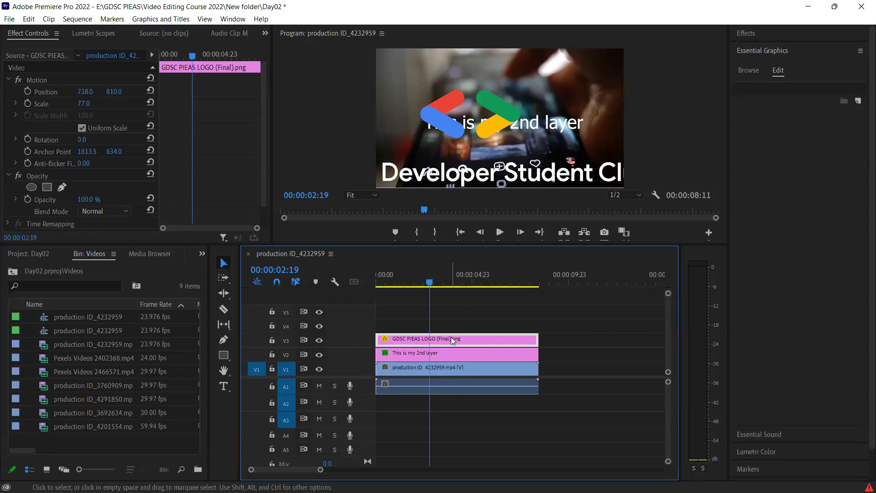
{"action": "mouse_move", "coordinate": [452, 340]}
{"action": "left_mouse_down"}
{"action": "mouse_move", "coordinate": [443, 340]}
{"action": "mouse_move", "coordinate": [441, 354]}
{"action": "left_mouse_up"}
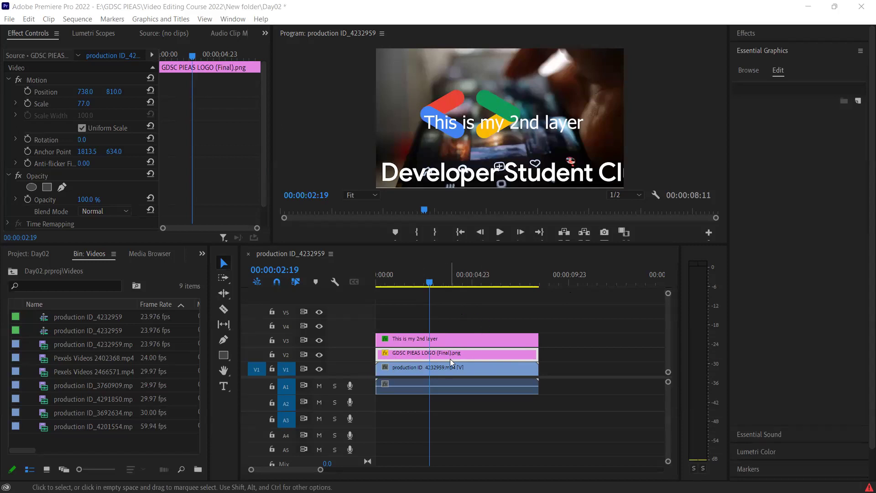
{"action": "left_click_drag", "start_coordinate": [452, 367], "coordinate": [452, 325]}
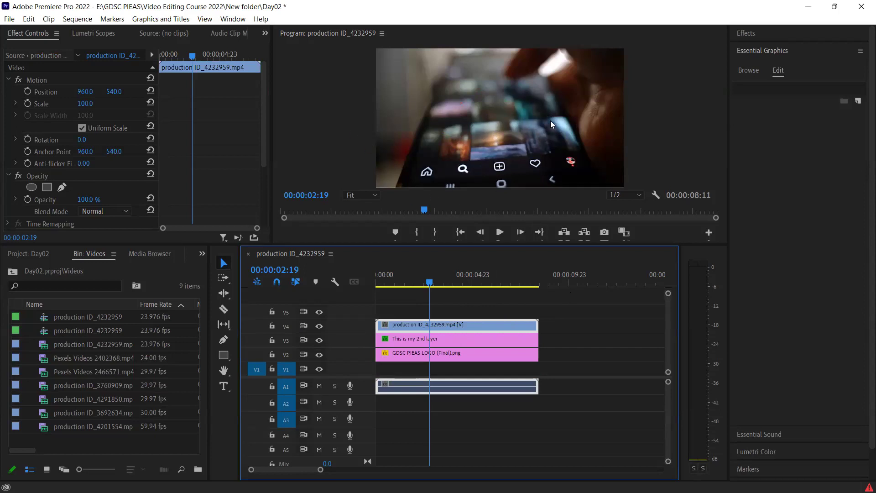
{"action": "left_click_drag", "start_coordinate": [517, 246], "coordinate": [440, 306]}
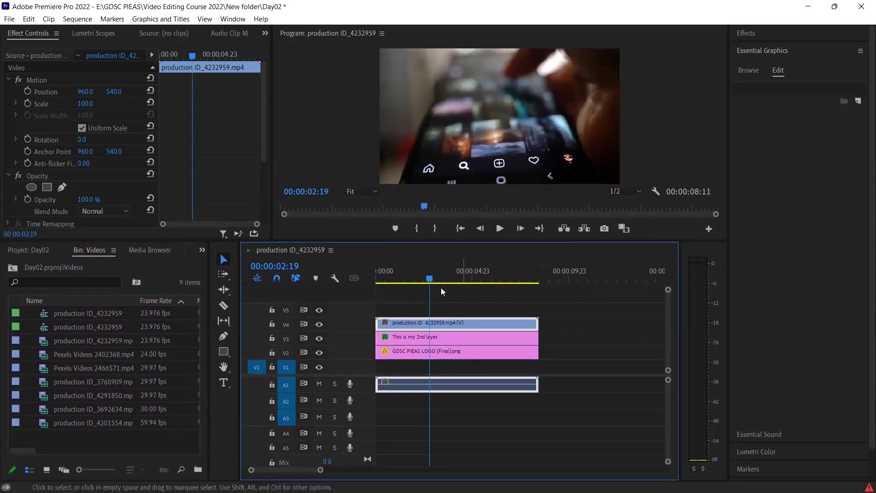
{"action": "left_click_drag", "start_coordinate": [459, 325], "coordinate": [456, 378]}
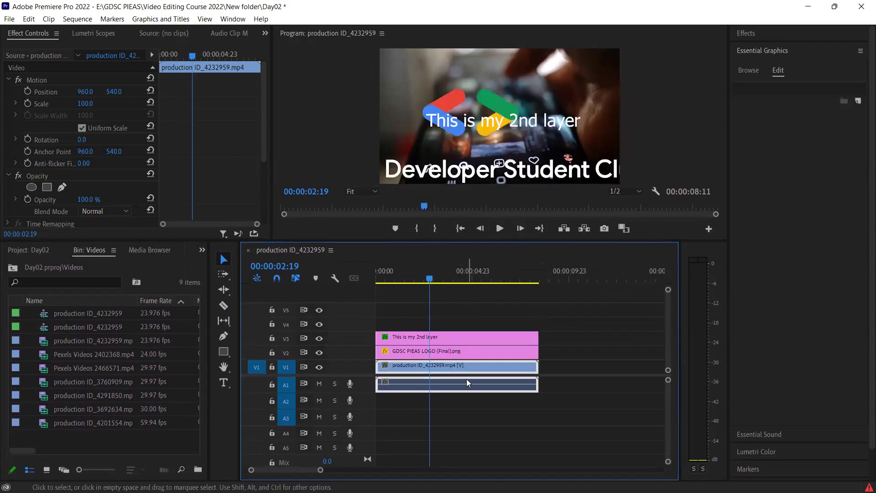
{"action": "left_click", "coordinate": [445, 354]}
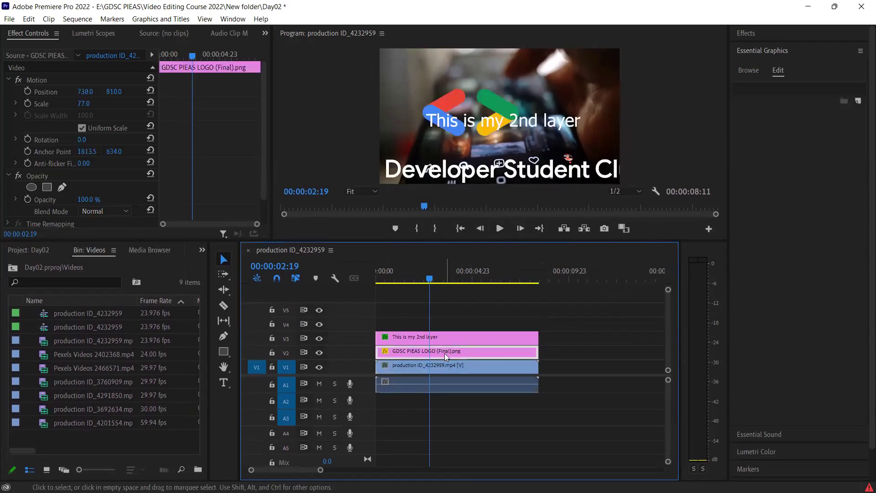
{"action": "left_click", "coordinate": [449, 344]}
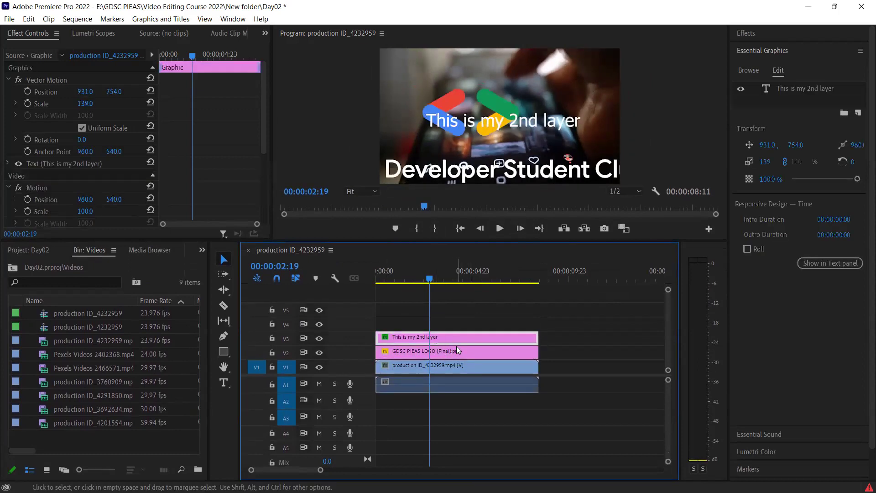
Scale the 'This is my 2nd layer' title up from 139 to 167, then select the phone clip on V1
{"action": "left_click_drag", "start_coordinate": [84, 103], "coordinate": [98, 104]}
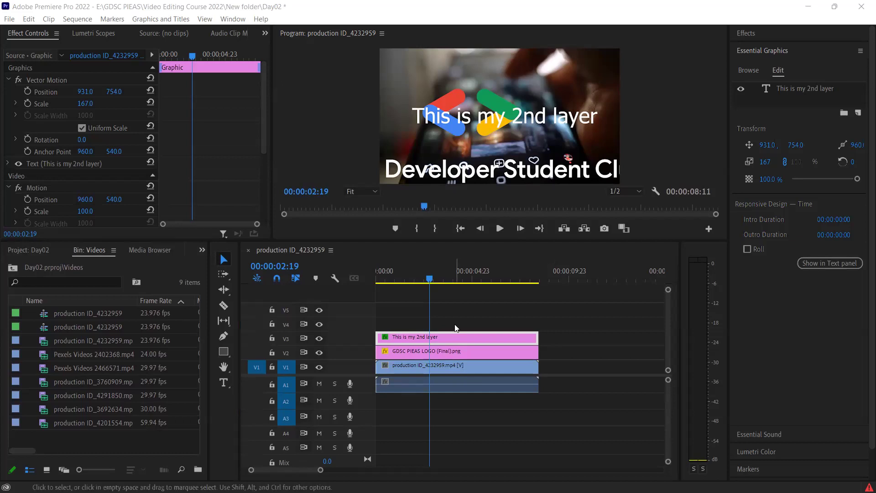
{"action": "left_click", "coordinate": [440, 370]}
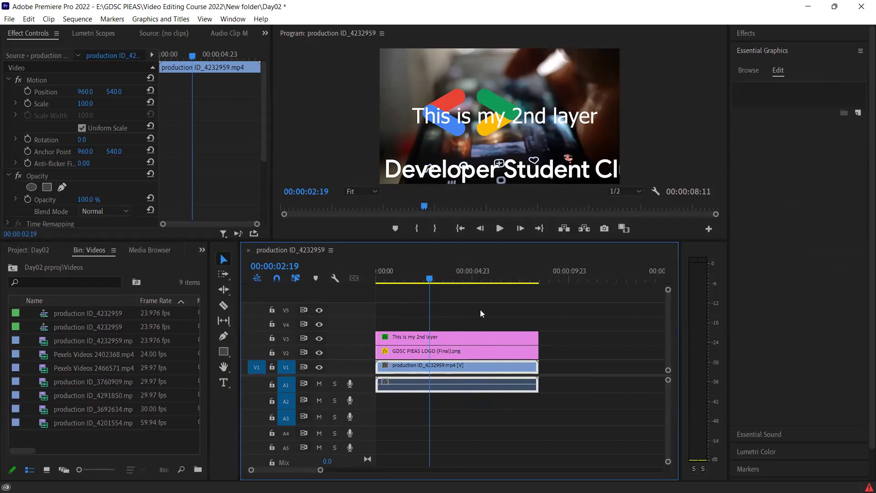
Hide the title and logo tracks (V3, V2) so only the phone video shows, and enlarge the preview
{"action": "left_click", "coordinate": [319, 338]}
{"action": "left_click", "coordinate": [319, 352]}
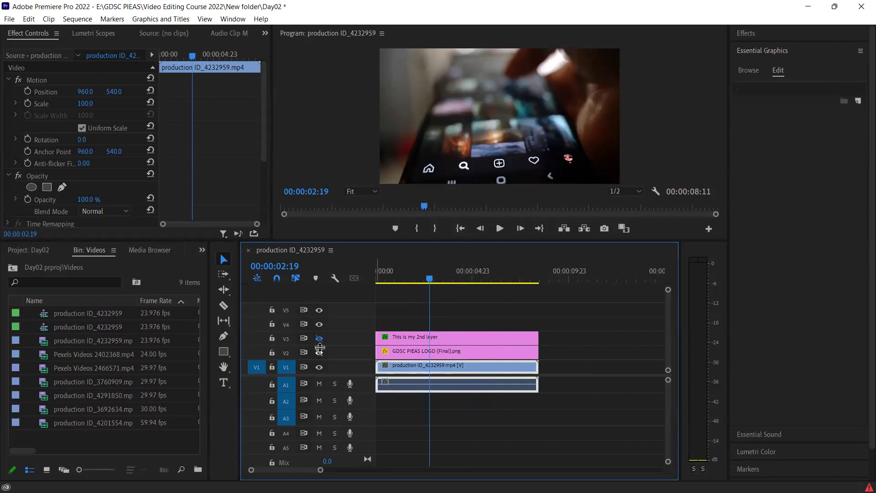
{"action": "left_click_drag", "start_coordinate": [464, 240], "coordinate": [464, 265]}
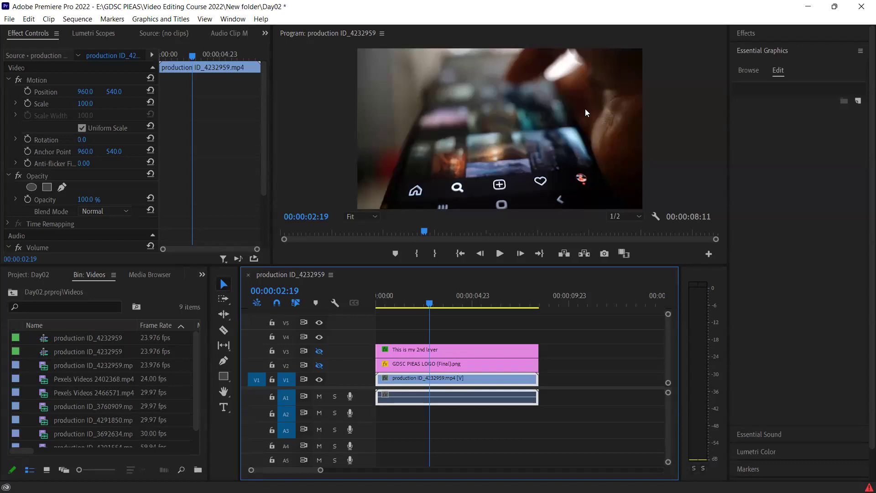
Show V2 and V3 again, move the logo clip above the title, raise the logo, then deselect it
{"action": "left_click", "coordinate": [318, 351]}
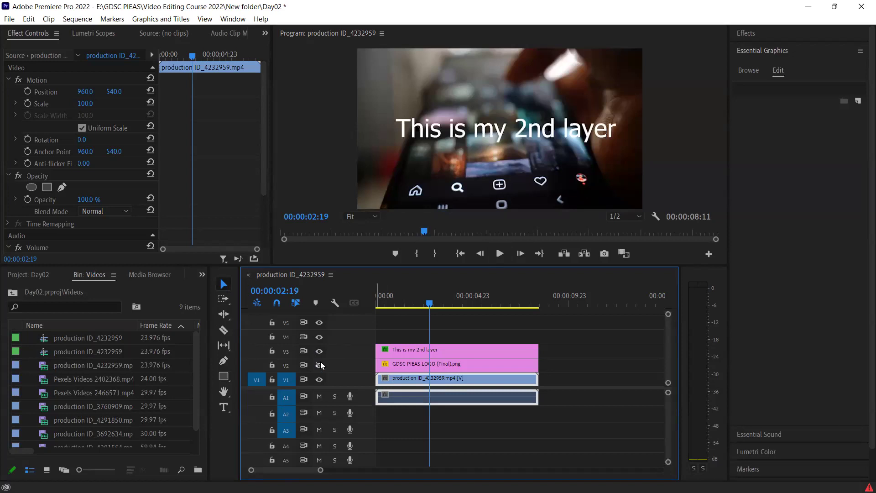
{"action": "left_click", "coordinate": [319, 364]}
{"action": "left_click", "coordinate": [457, 367]}
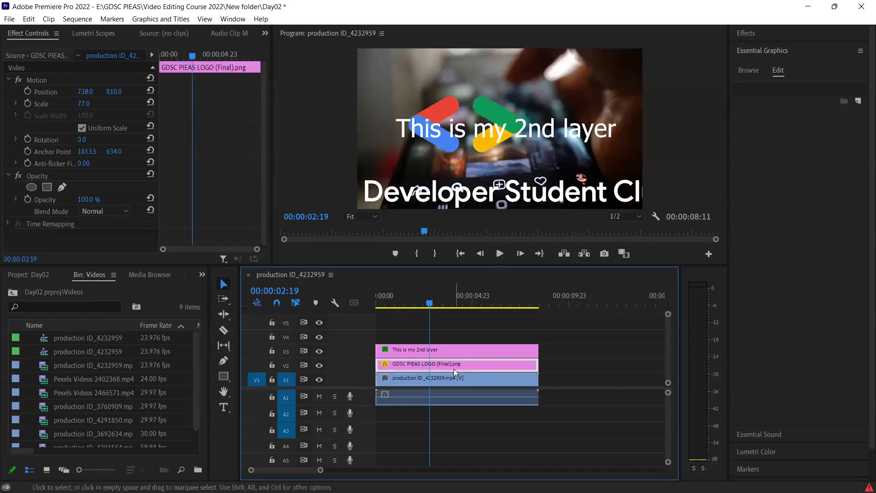
{"action": "mouse_move", "coordinate": [456, 365]}
{"action": "left_mouse_down"}
{"action": "mouse_move", "coordinate": [453, 343]}
{"action": "mouse_move", "coordinate": [453, 351]}
{"action": "left_mouse_up"}
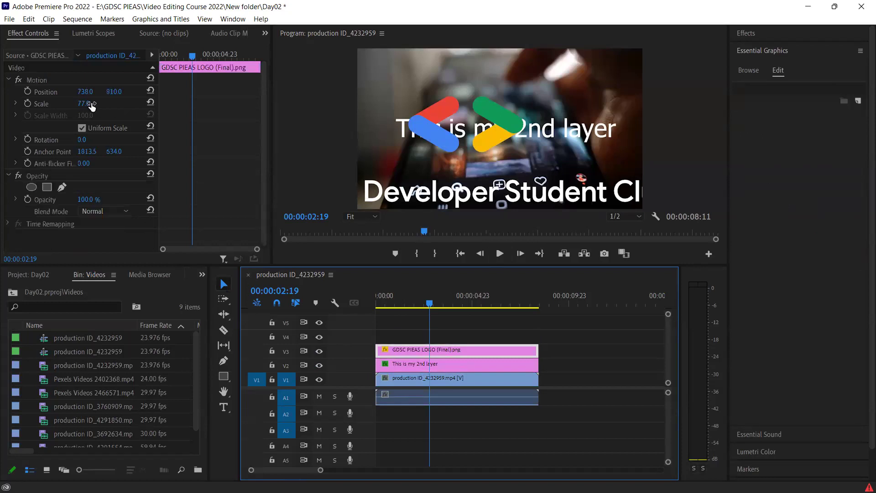
{"action": "left_click_drag", "start_coordinate": [115, 92], "coordinate": [28, 92]}
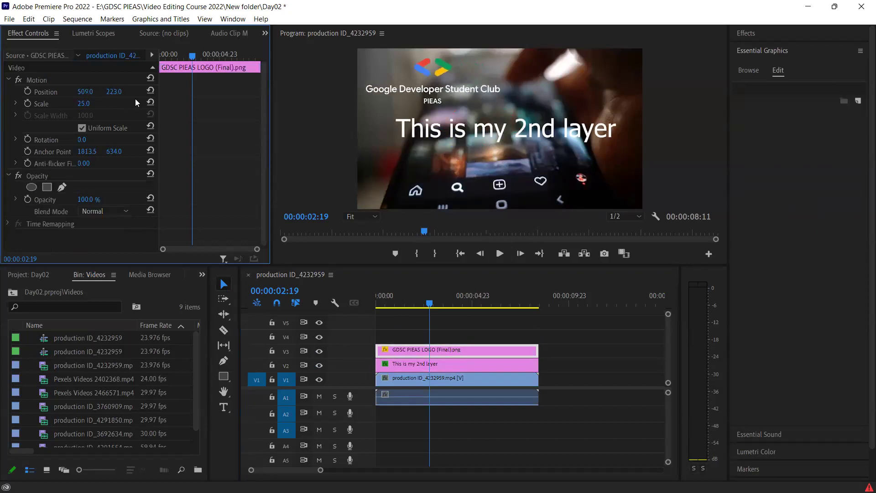
{"action": "left_click", "coordinate": [452, 333]}
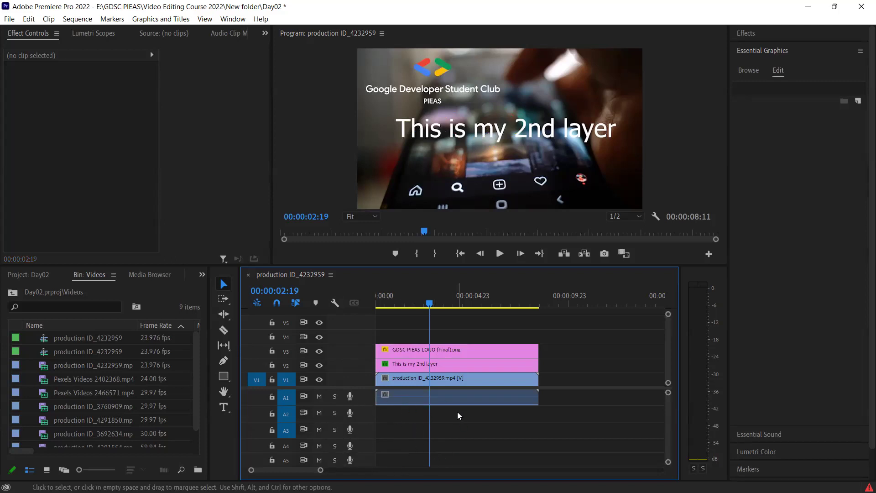
At 00:00:05:16, expand A1 to inspect the production clip's waveform, then shrink the tracks back
{"action": "left_click_drag", "start_coordinate": [430, 304], "coordinate": [484, 304]}
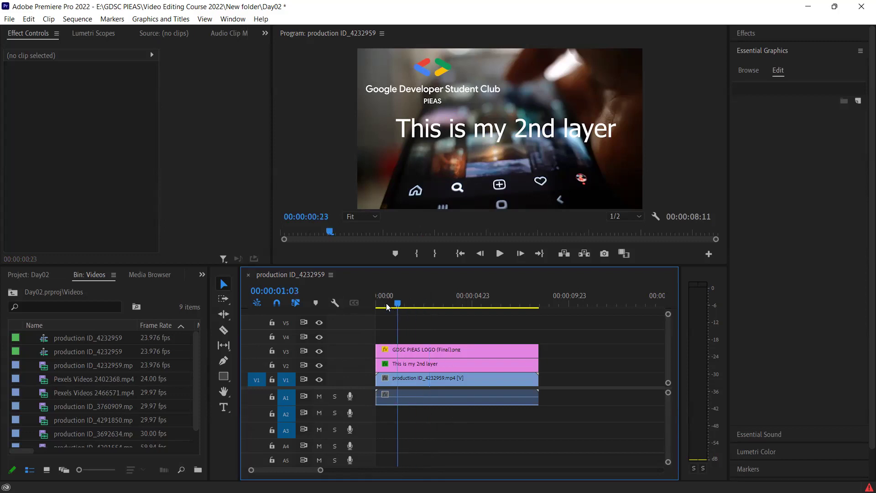
{"action": "left_click", "coordinate": [465, 395]}
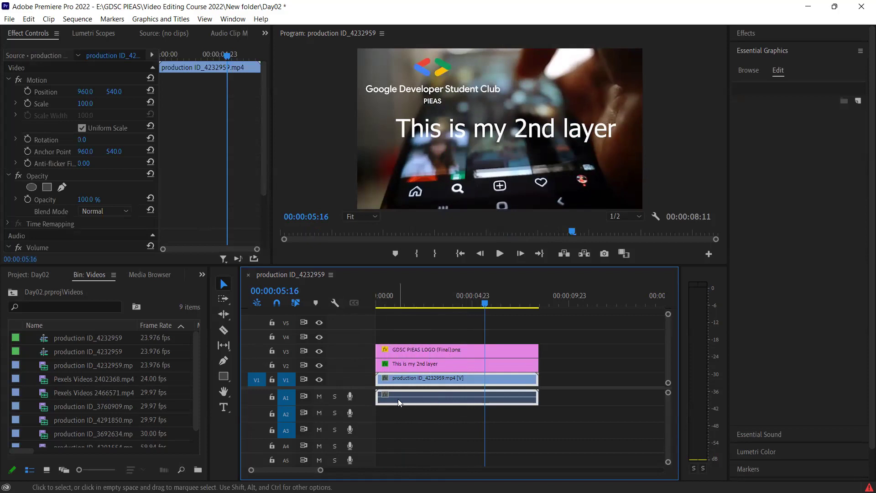
{"action": "scroll", "coordinate": [494, 431], "scroll_direction": "up", "scroll_amount": 3}
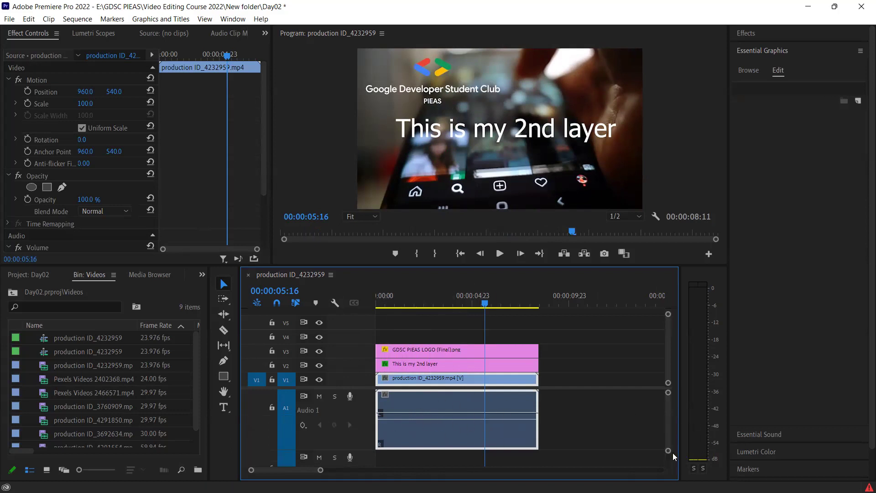
{"action": "left_click_drag", "start_coordinate": [668, 451], "coordinate": [668, 462]}
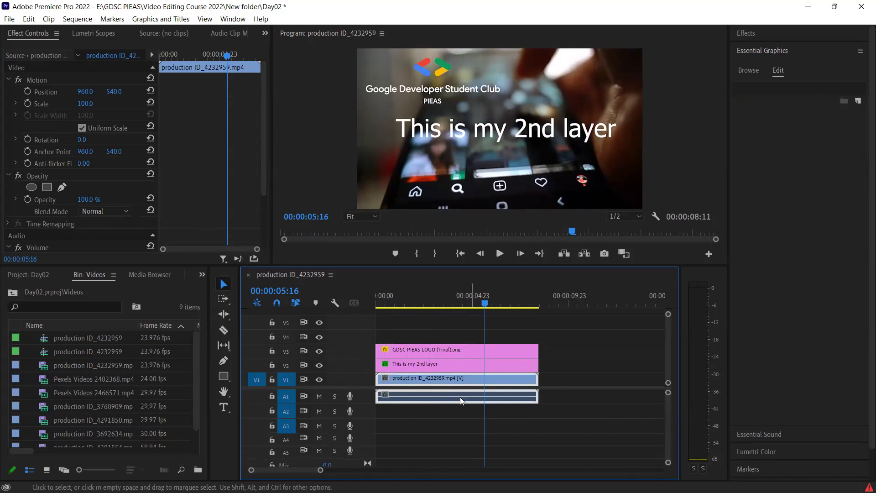
{"action": "left_click", "coordinate": [459, 409]}
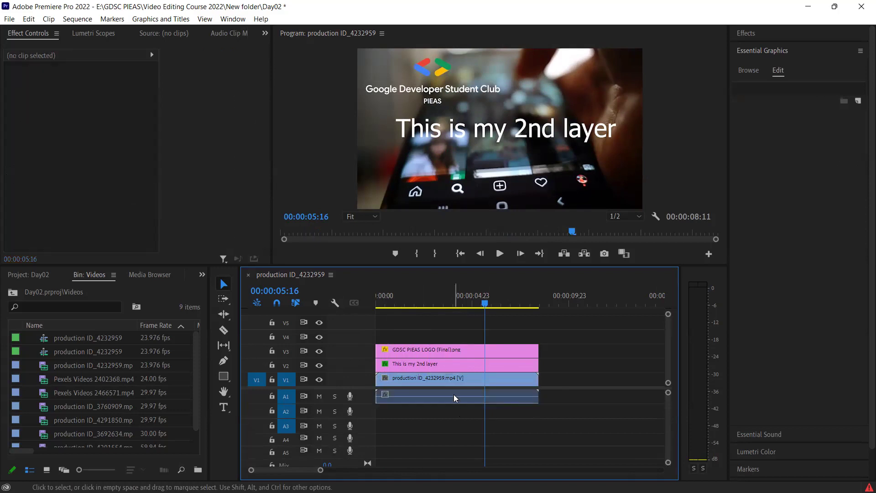
{"action": "left_click", "coordinate": [454, 398]}
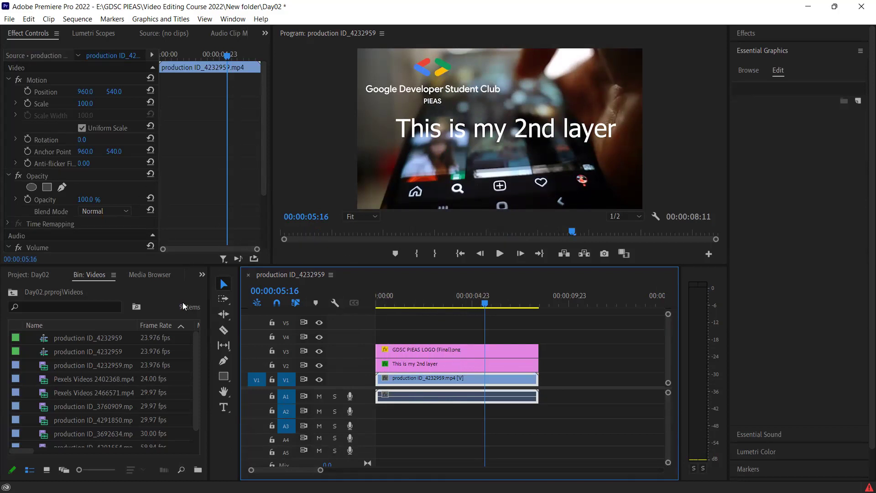
Preview production ID_3760909.mp4 at 00:00:09:23, try placing its video on V1, and return the playhead to 00:00:02:22
{"action": "double_click", "coordinate": [68, 403]}
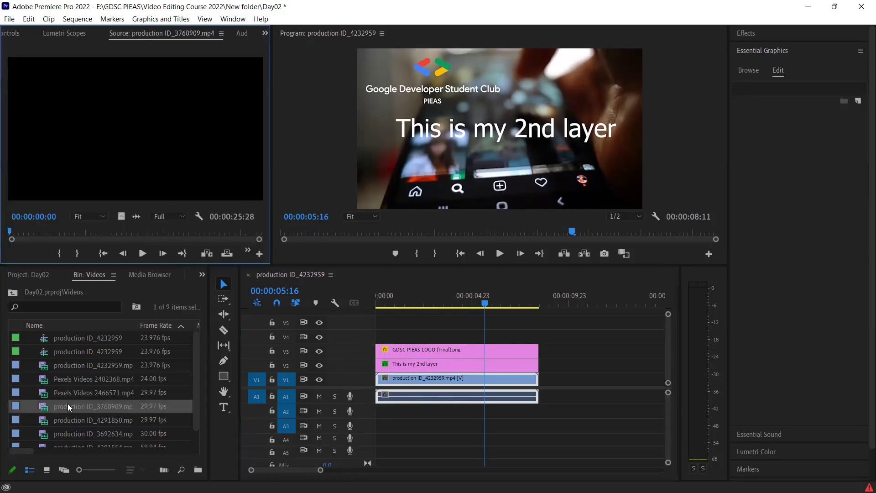
{"action": "left_click_drag", "start_coordinate": [86, 232], "coordinate": [104, 233]}
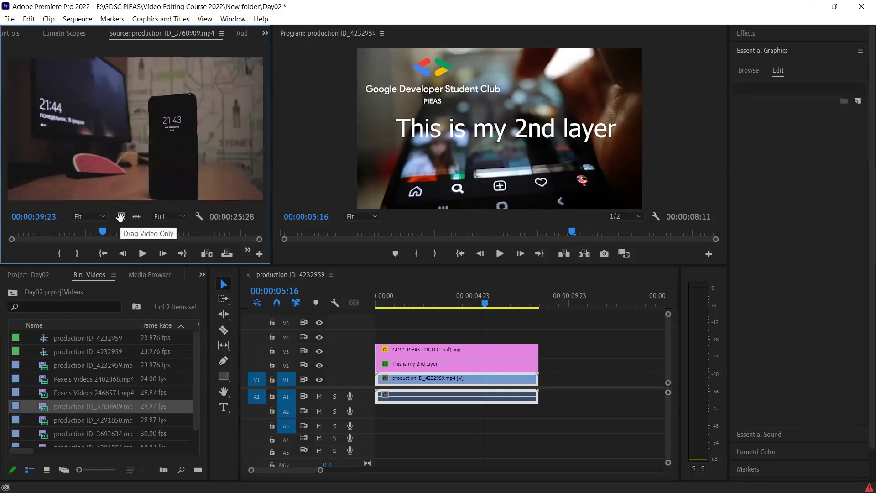
{"action": "left_click_drag", "start_coordinate": [120, 216], "coordinate": [601, 372]}
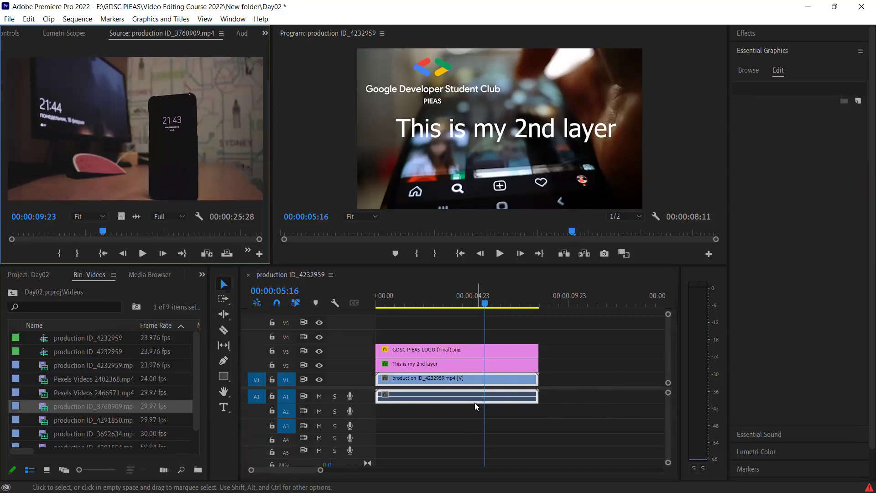
{"action": "left_click", "coordinate": [417, 320]}
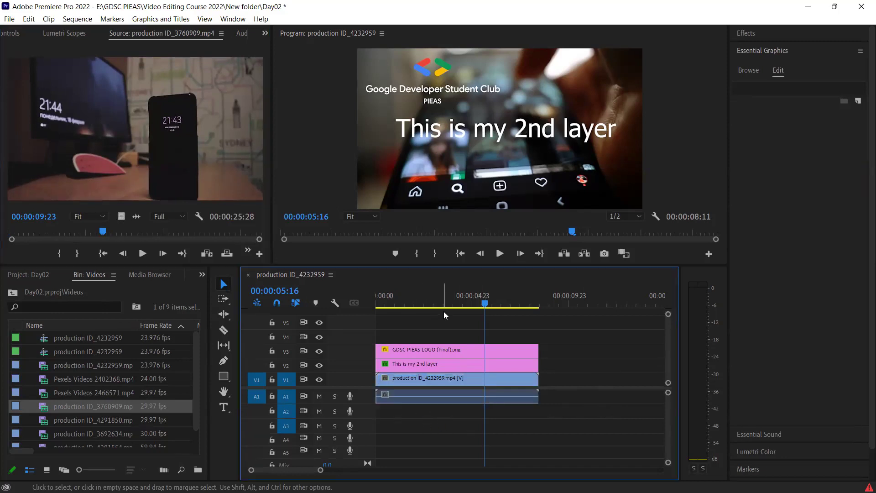
{"action": "left_click_drag", "start_coordinate": [443, 312], "coordinate": [431, 388]}
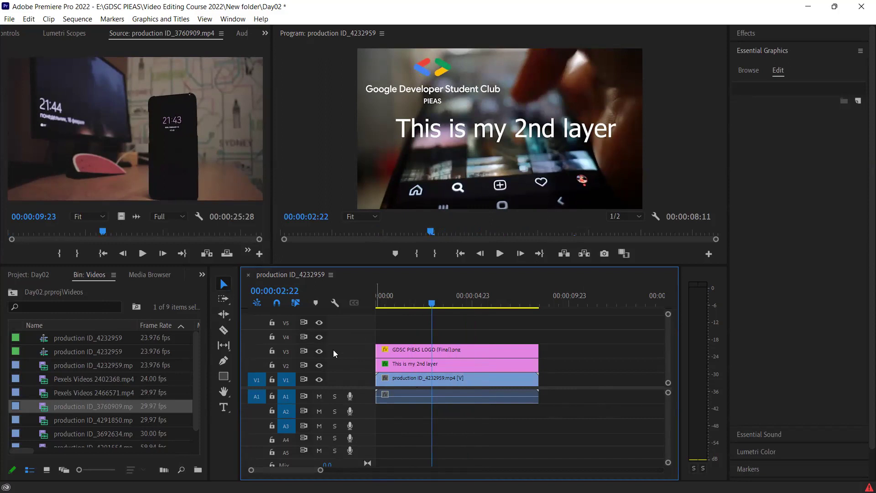
{"action": "left_click", "coordinate": [273, 380]}
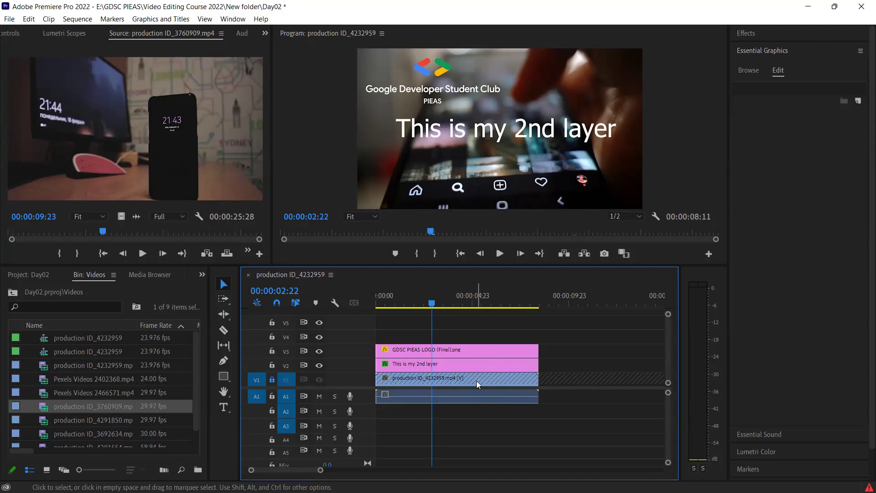
{"action": "left_click", "coordinate": [272, 379]}
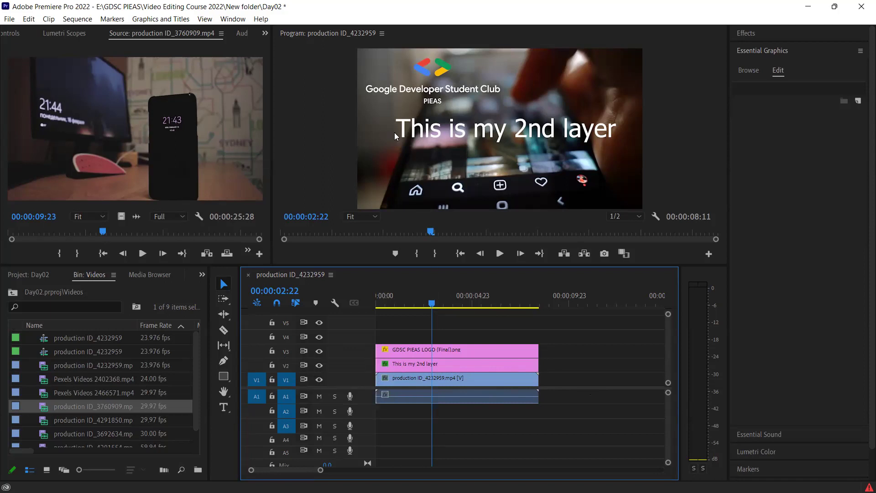
{"action": "left_click", "coordinate": [461, 349]}
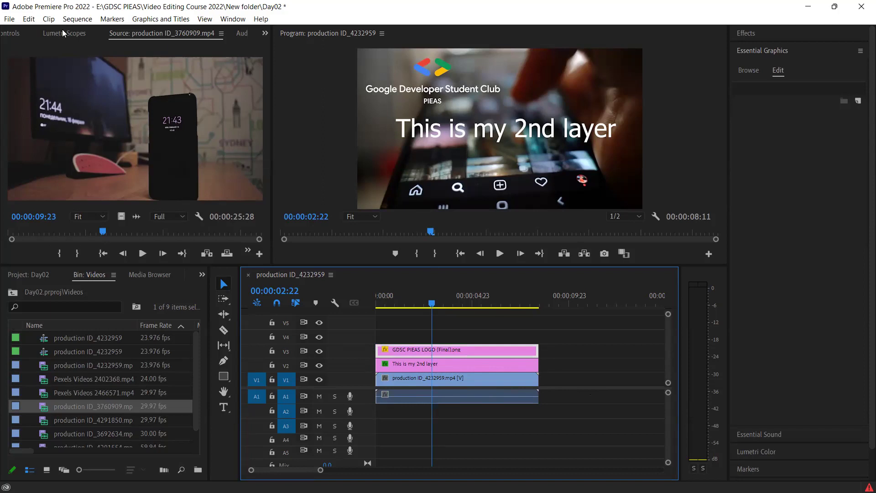
Shrink the GDSC logo to scale 14 at position 304, 151, and lock the V3 track
{"action": "left_click", "coordinate": [10, 33]}
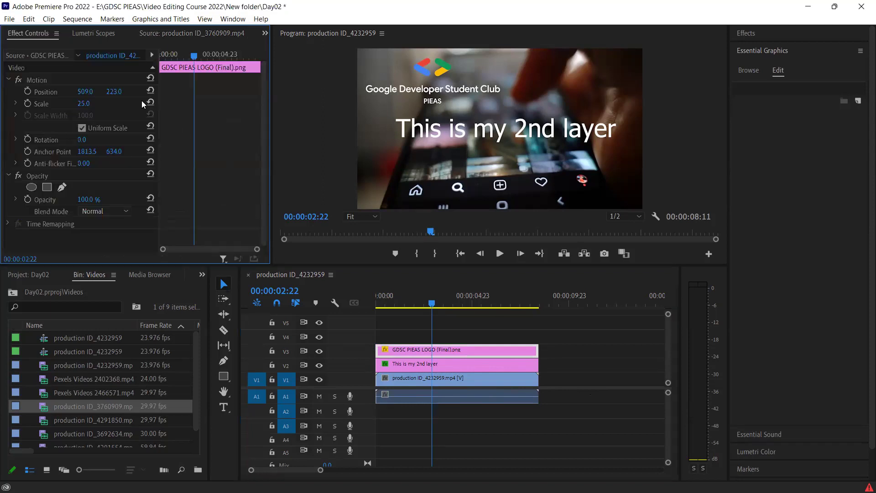
{"action": "mouse_move", "coordinate": [84, 103]}
{"action": "left_mouse_down"}
{"action": "mouse_move", "coordinate": [69, 104]}
{"action": "mouse_move", "coordinate": [64, 92]}
{"action": "mouse_move", "coordinate": [119, 91]}
{"action": "left_mouse_up"}
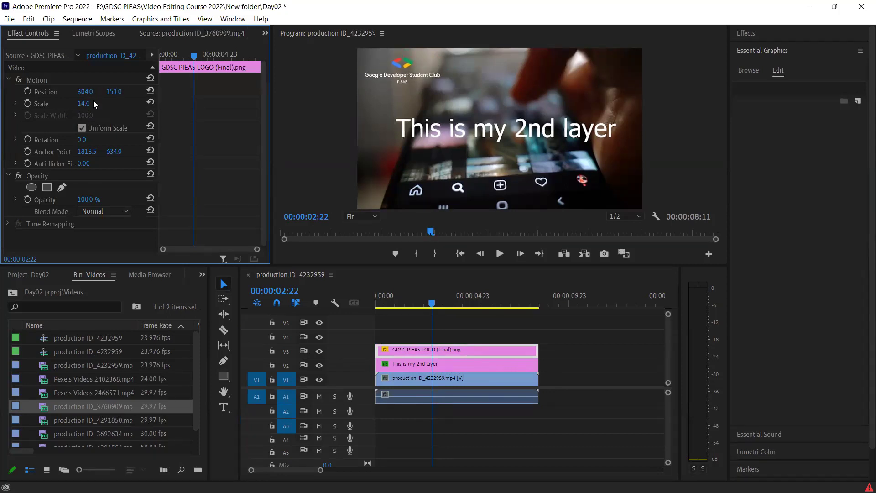
{"action": "left_click", "coordinate": [272, 350]}
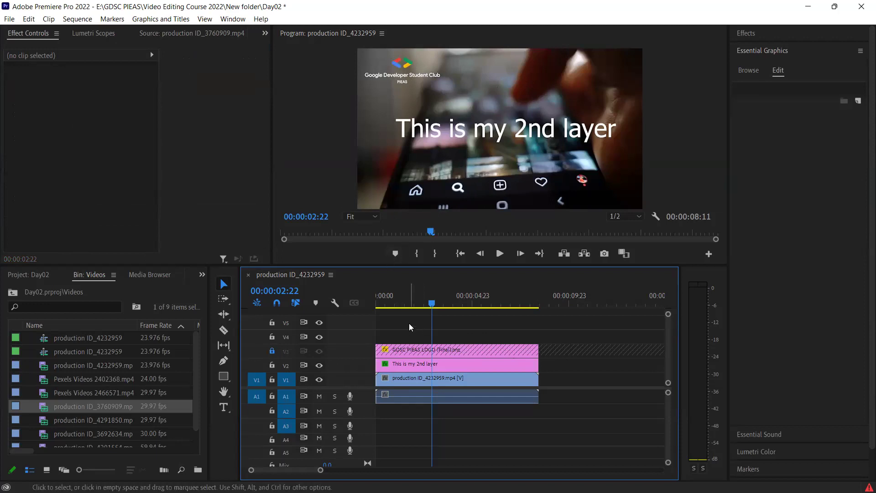
Unlock V3 and move the GDSC logo clip onto V2 at the 00:00:30:20 playhead
{"action": "left_click", "coordinate": [273, 350]}
{"action": "mouse_move", "coordinate": [319, 470]}
{"action": "left_mouse_down"}
{"action": "mouse_move", "coordinate": [455, 469]}
{"action": "mouse_move", "coordinate": [431, 469]}
{"action": "left_mouse_up"}
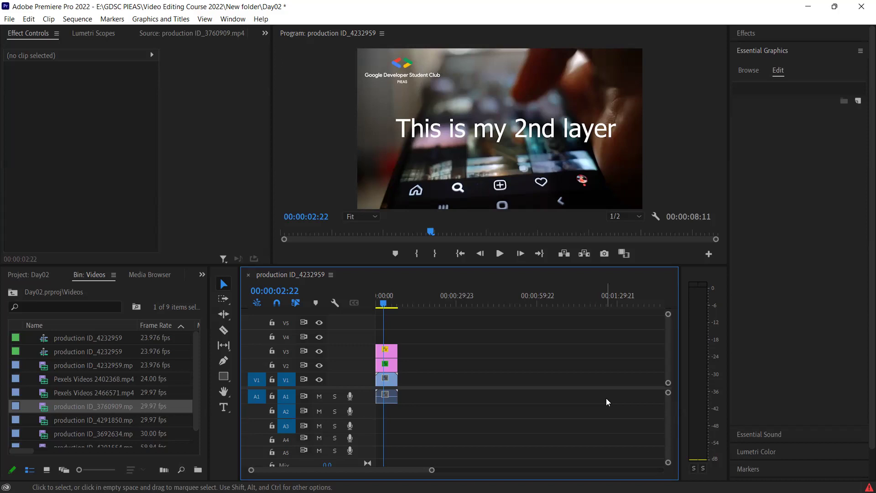
{"action": "left_click", "coordinate": [458, 303]}
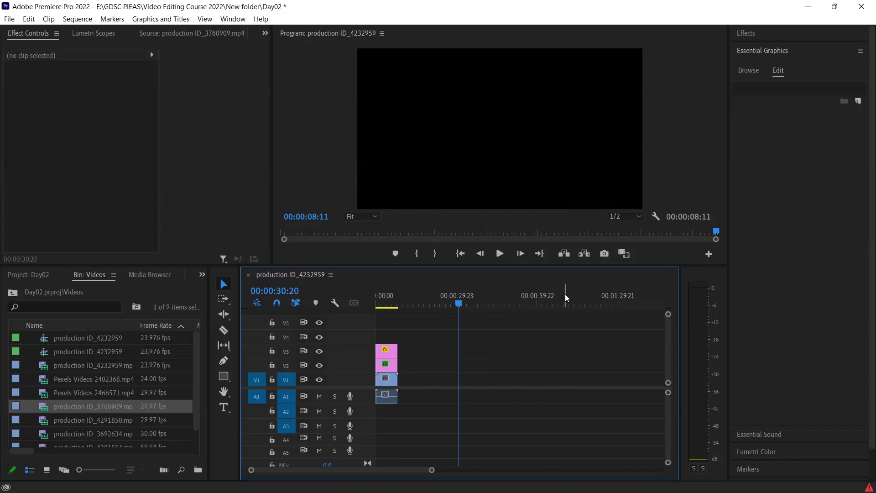
{"action": "left_click_drag", "start_coordinate": [432, 469], "coordinate": [393, 470]}
{"action": "left_click_drag", "start_coordinate": [401, 354], "coordinate": [518, 369]}
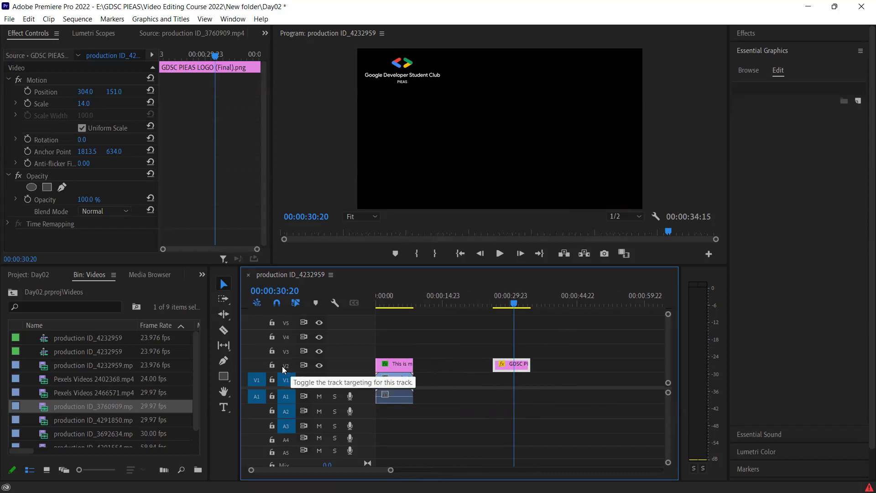
Lock V1 and V3–V5, select the text clip on V2, then unlock all those tracks again
{"action": "left_click", "coordinate": [272, 350]}
{"action": "left_click", "coordinate": [271, 337]}
{"action": "left_click", "coordinate": [272, 322]}
{"action": "left_click", "coordinate": [272, 379]}
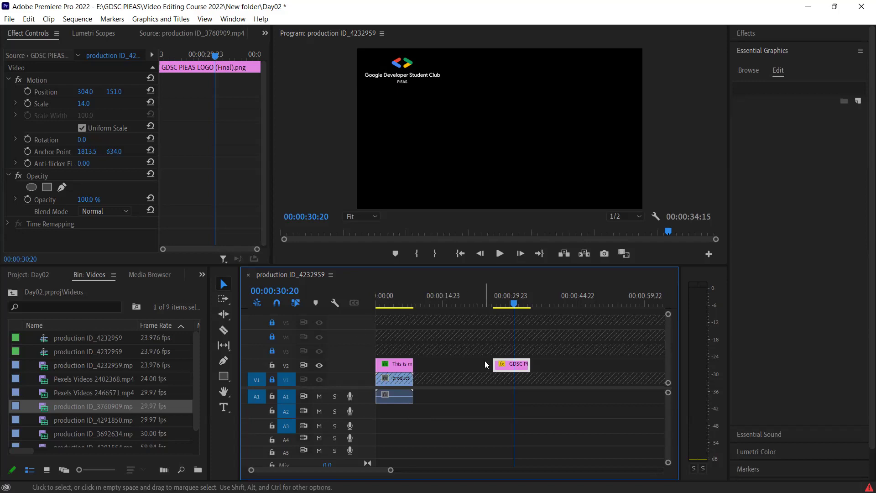
{"action": "left_click", "coordinate": [407, 370]}
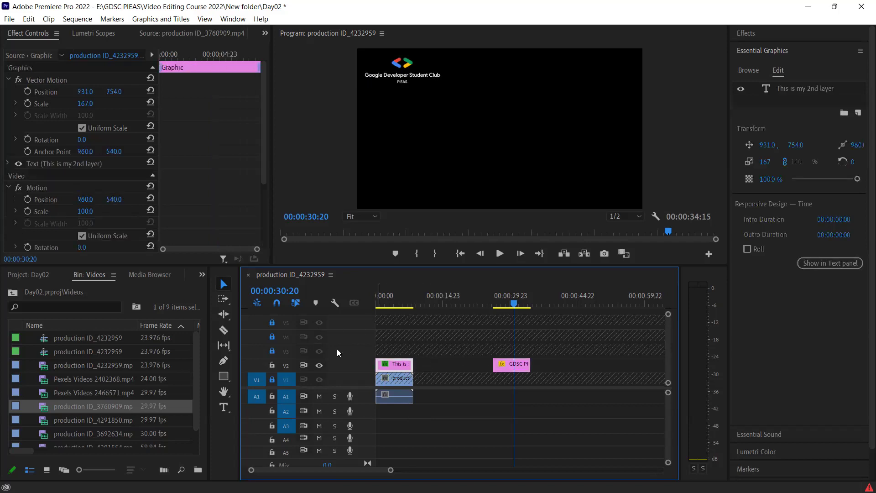
{"action": "left_click", "coordinate": [274, 349]}
{"action": "left_click", "coordinate": [272, 336]}
{"action": "left_click", "coordinate": [272, 322]}
{"action": "left_click", "coordinate": [271, 380]}
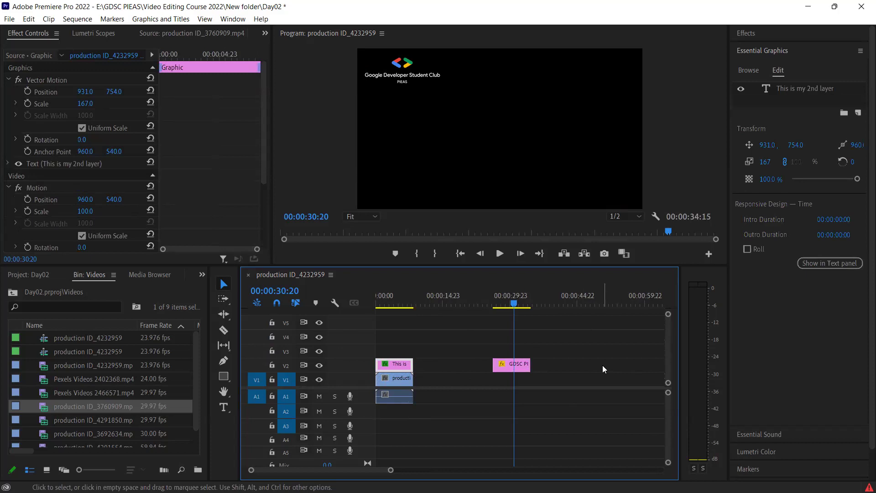
Move the GDSC logo clip from V2 back to V3 at 00:00:00:00, leaving V2 unlocked
{"action": "left_click", "coordinate": [272, 366]}
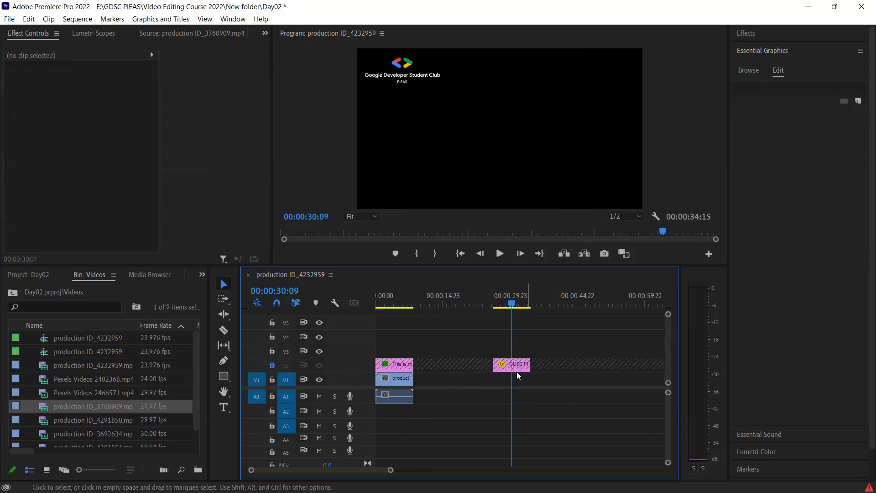
{"action": "left_click", "coordinate": [272, 365]}
{"action": "left_click", "coordinate": [528, 365]}
{"action": "left_click_drag", "start_coordinate": [517, 367], "coordinate": [399, 353]}
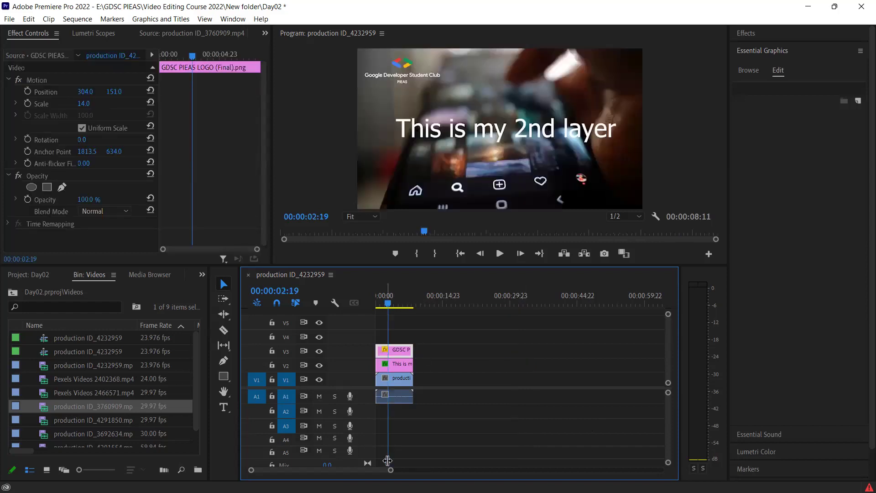
Zoom the timeline in so the logo, title and phone clips fill the track area
{"action": "left_click_drag", "start_coordinate": [391, 470], "coordinate": [321, 470]}
{"action": "scroll", "coordinate": [352, 467], "scroll_direction": "up", "scroll_amount": 1}
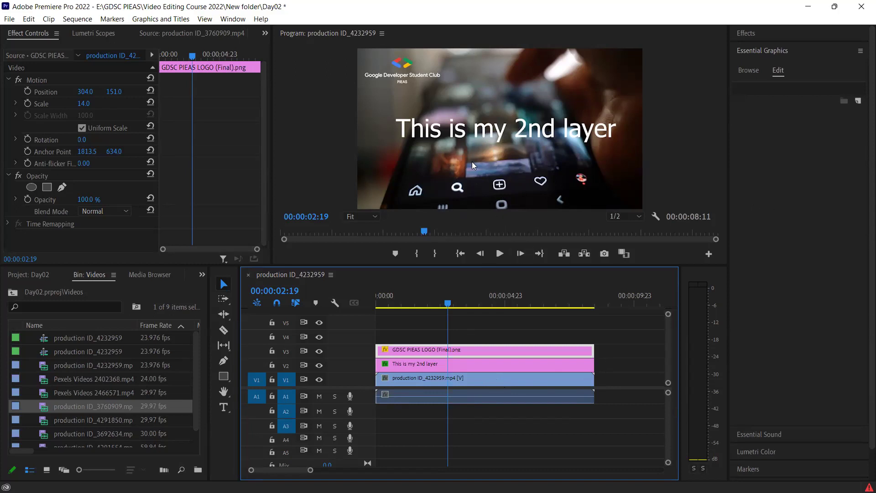
Hide the V2 text track and trim the V1 phone clip to end at 00:00:03:07
{"action": "left_click", "coordinate": [414, 364]}
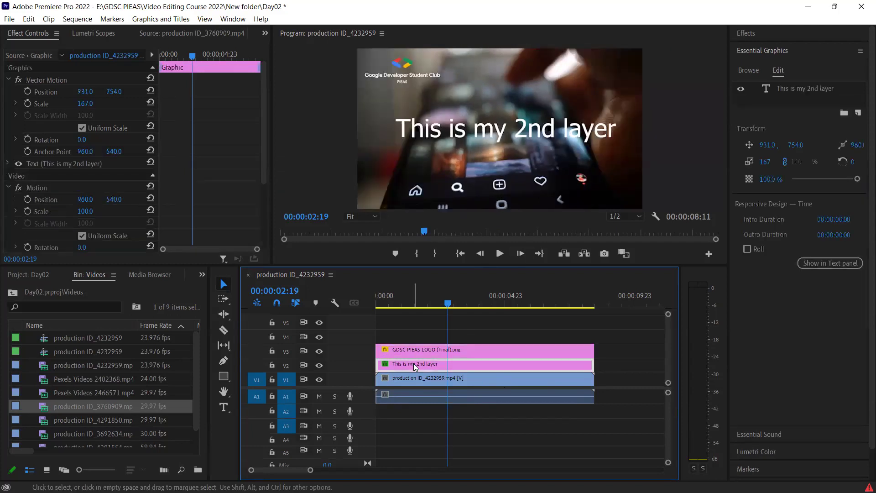
{"action": "left_click", "coordinate": [319, 366]}
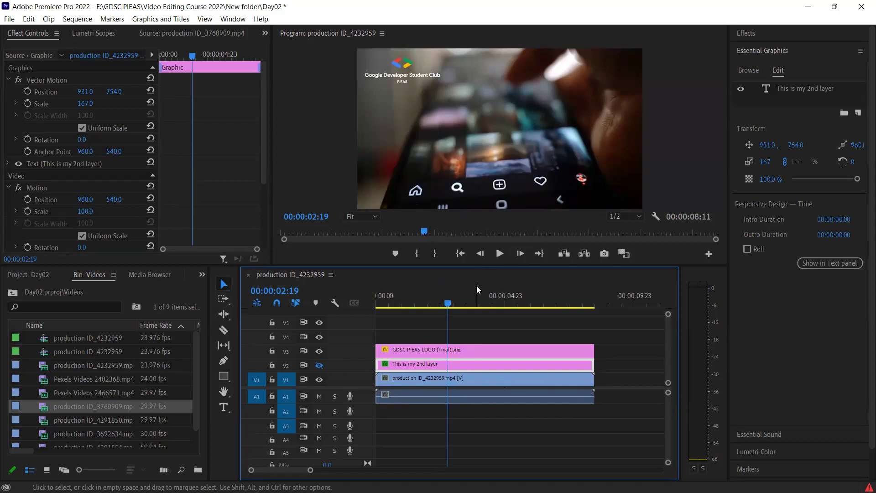
{"action": "left_click", "coordinate": [460, 295]}
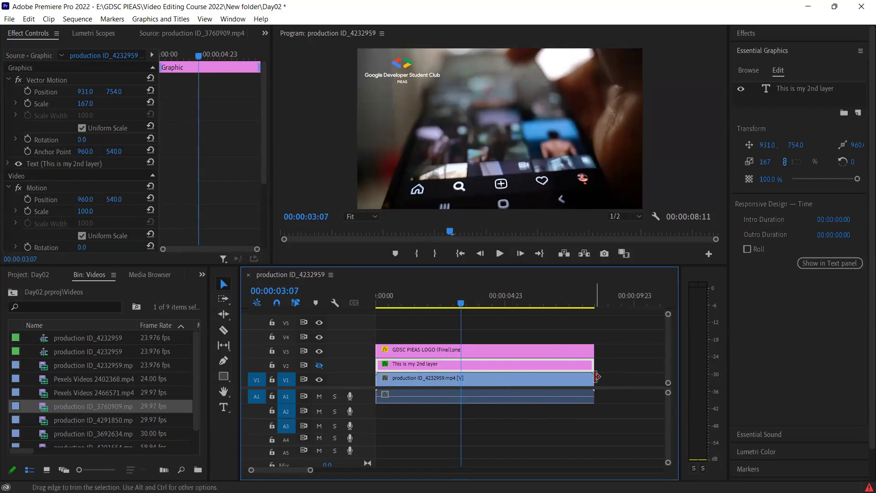
{"action": "left_click_drag", "start_coordinate": [596, 376], "coordinate": [460, 378]}
{"action": "key", "text": "space"}
{"action": "key", "text": "space"}
Place Pexels Videos 2402368 after the phone clip, trim that clip to 00:00:02:11, and close the gap
{"action": "left_click", "coordinate": [78, 385]}
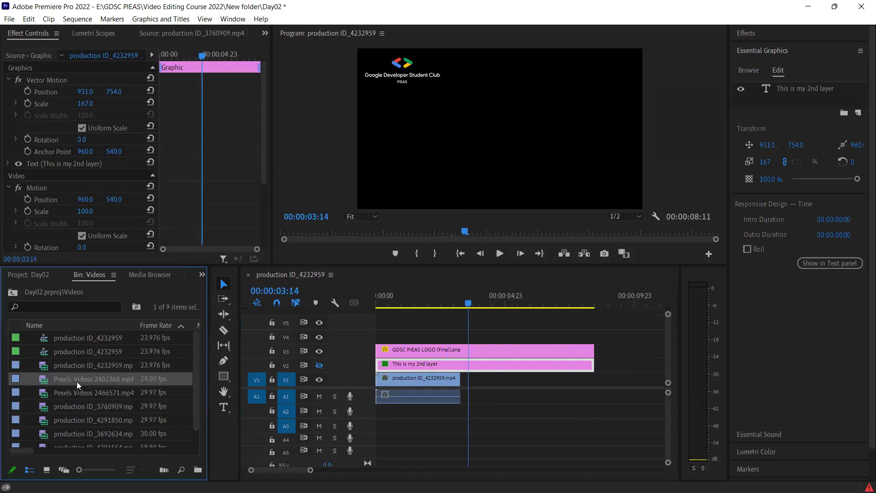
{"action": "left_click_drag", "start_coordinate": [464, 397], "coordinate": [461, 396]}
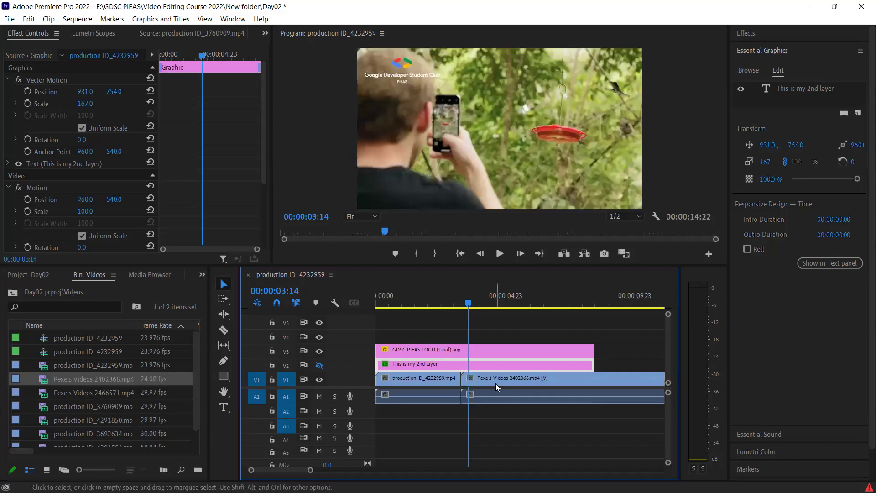
{"action": "left_click", "coordinate": [447, 305]}
{"action": "left_click_drag", "start_coordinate": [446, 305], "coordinate": [458, 301]}
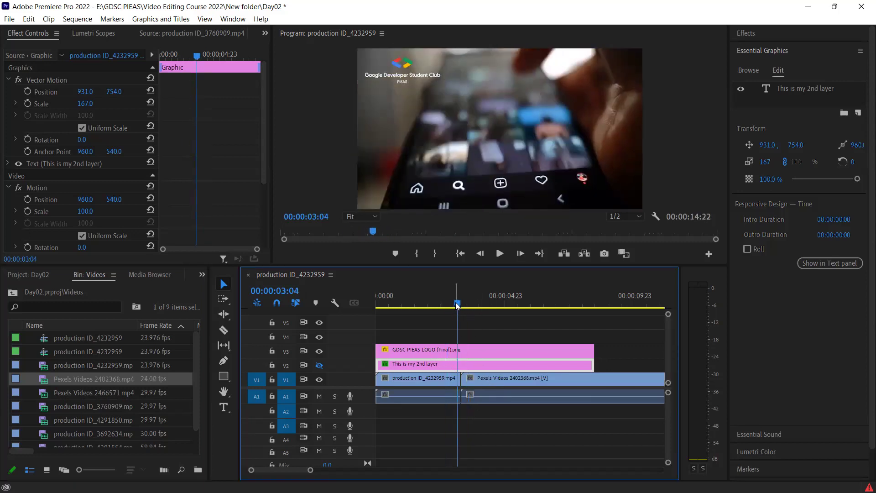
{"action": "left_click_drag", "start_coordinate": [456, 305], "coordinate": [453, 305]}
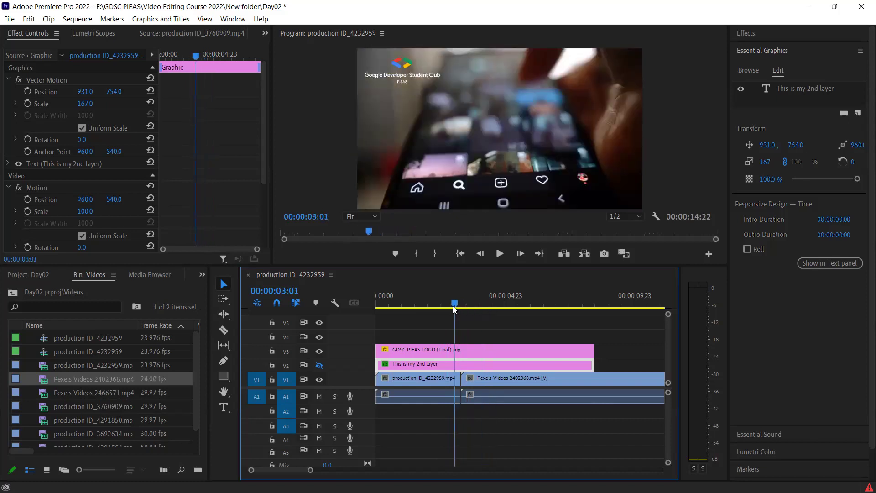
{"action": "left_click", "coordinate": [439, 302]}
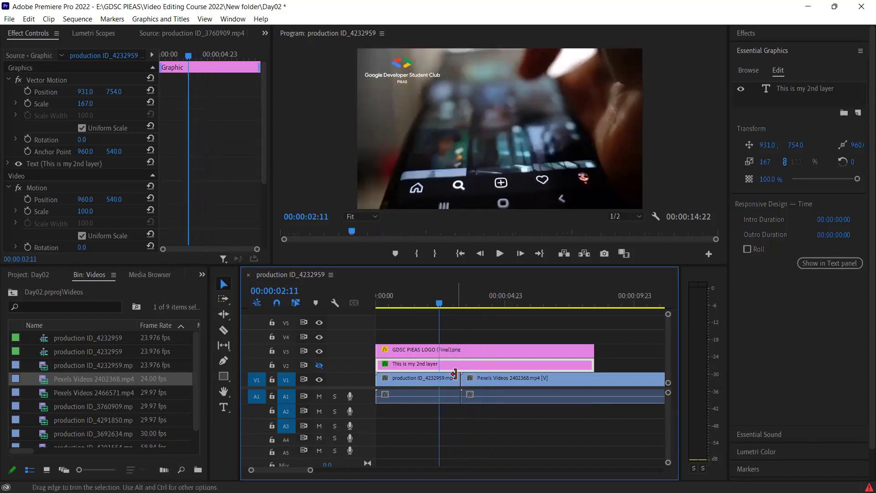
{"action": "left_click_drag", "start_coordinate": [457, 378], "coordinate": [439, 378]}
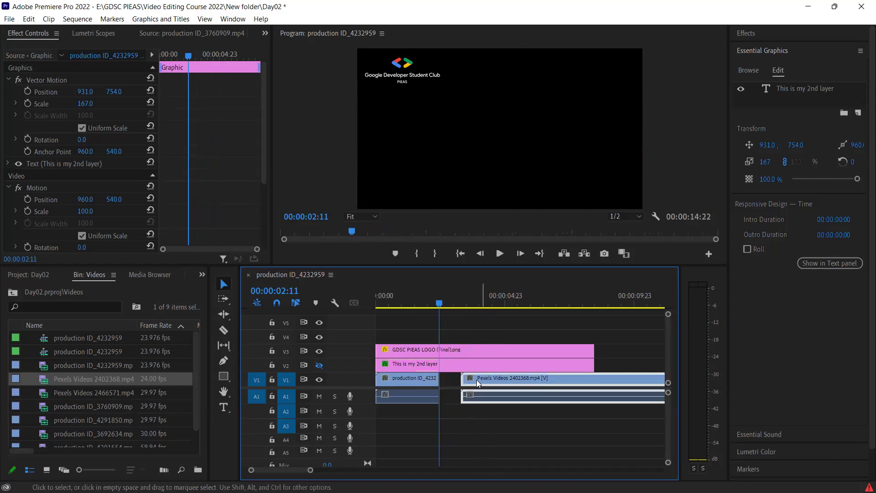
{"action": "left_click_drag", "start_coordinate": [502, 378], "coordinate": [479, 379]}
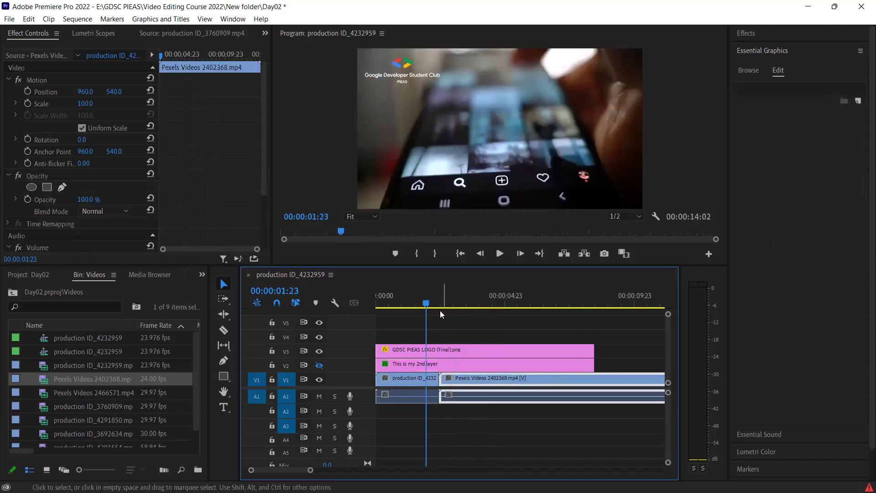
Show the V2 title again and compare the result with the V3 logo hidden and shown
{"action": "left_click", "coordinate": [433, 306]}
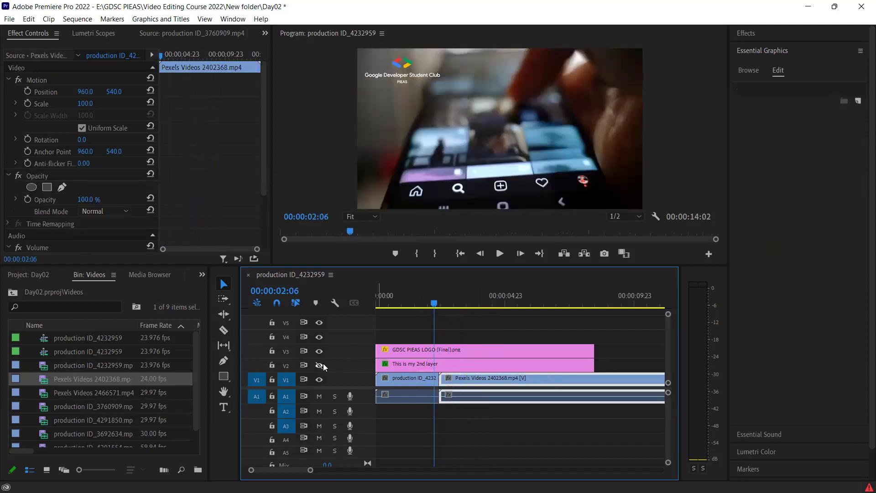
{"action": "left_click", "coordinate": [319, 364]}
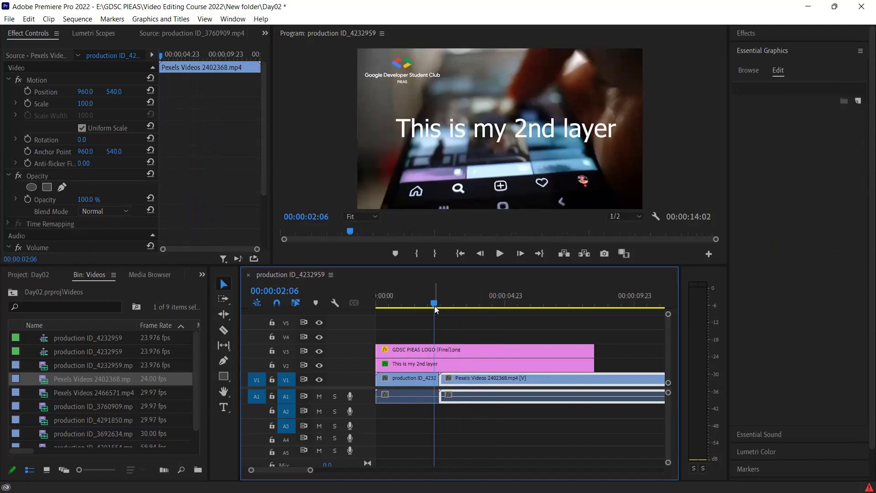
{"action": "left_click_drag", "start_coordinate": [435, 305], "coordinate": [455, 306]}
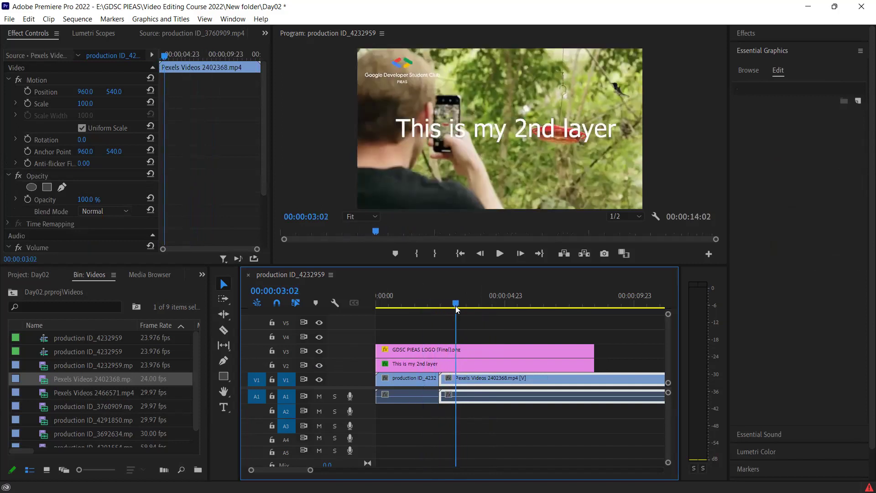
{"action": "left_click_drag", "start_coordinate": [456, 304], "coordinate": [425, 303]}
{"action": "left_click", "coordinate": [319, 351]}
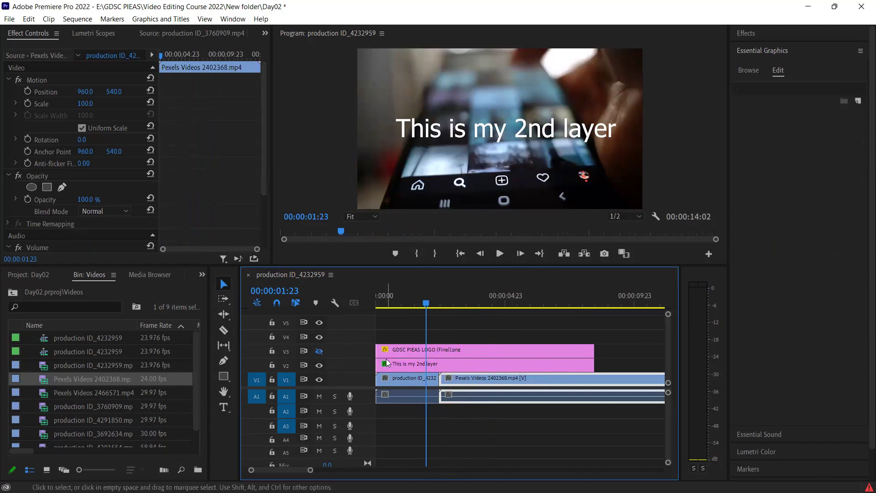
{"action": "left_click", "coordinate": [319, 351]}
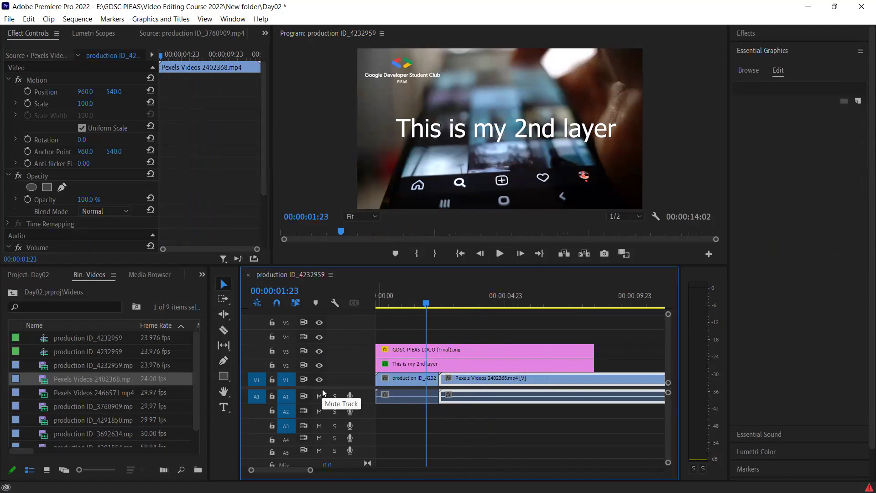
Extend the production clip's end by +00:00:04:00 and zoom the timeline out
{"action": "left_click_drag", "start_coordinate": [487, 378], "coordinate": [642, 379]}
{"action": "left_click_drag", "start_coordinate": [439, 379], "coordinate": [593, 386]}
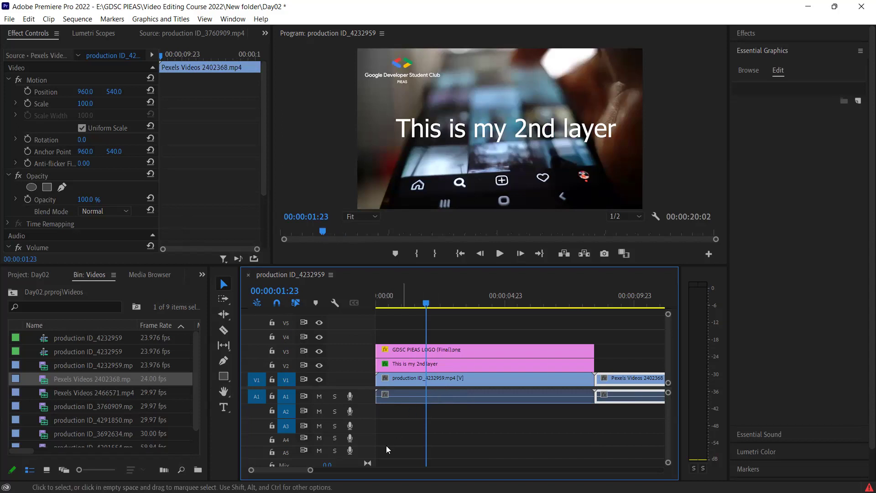
{"action": "mouse_move", "coordinate": [298, 470]}
{"action": "left_mouse_down"}
{"action": "mouse_move", "coordinate": [306, 470]}
{"action": "mouse_move", "coordinate": [298, 470]}
{"action": "left_mouse_up"}
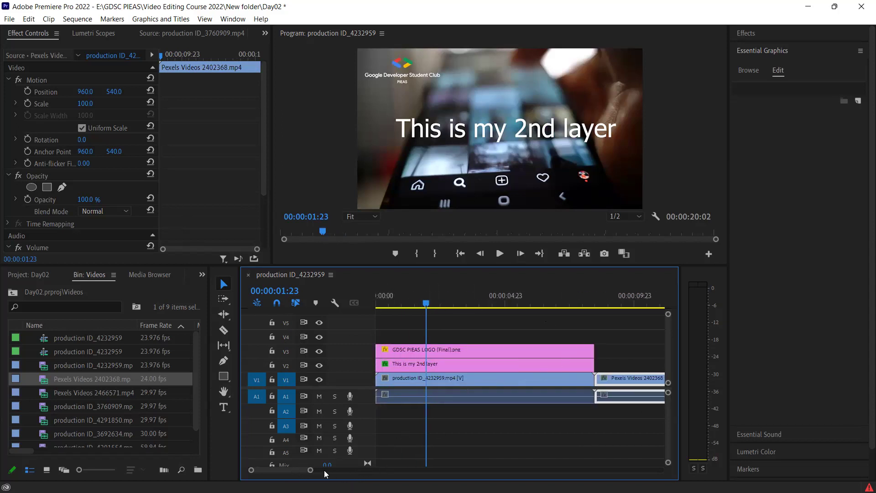
{"action": "left_click_drag", "start_coordinate": [313, 473], "coordinate": [329, 470]}
Nudge Pexels Videos 2402368 right for a small gap and trim it to about 00:00:02:22
{"action": "left_click", "coordinate": [577, 298]}
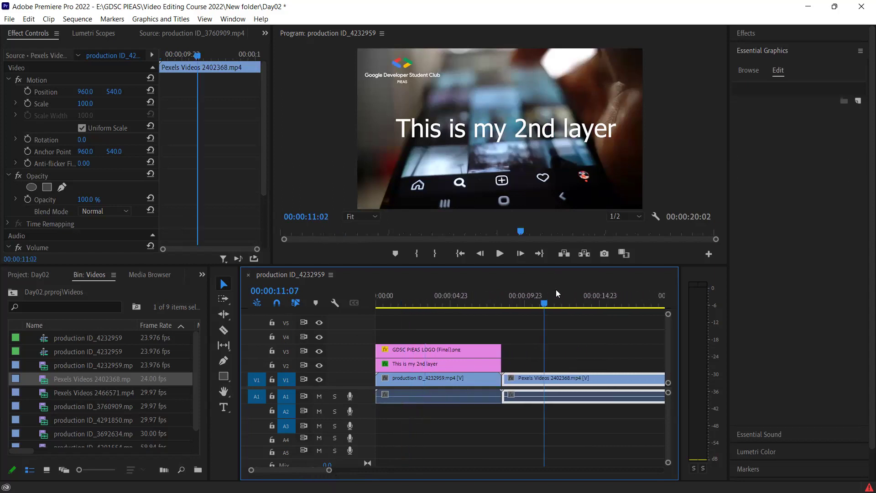
{"action": "mouse_move", "coordinate": [539, 302]}
{"action": "left_mouse_down"}
{"action": "mouse_move", "coordinate": [526, 304]}
{"action": "mouse_move", "coordinate": [567, 303]}
{"action": "left_mouse_up"}
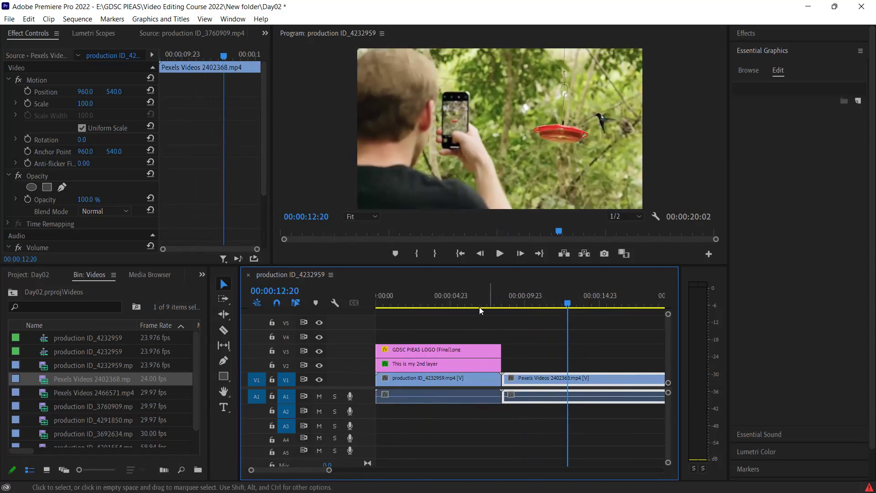
{"action": "mouse_move", "coordinate": [429, 304]}
{"action": "left_mouse_down"}
{"action": "mouse_move", "coordinate": [379, 306]}
{"action": "mouse_move", "coordinate": [410, 307]}
{"action": "left_mouse_up"}
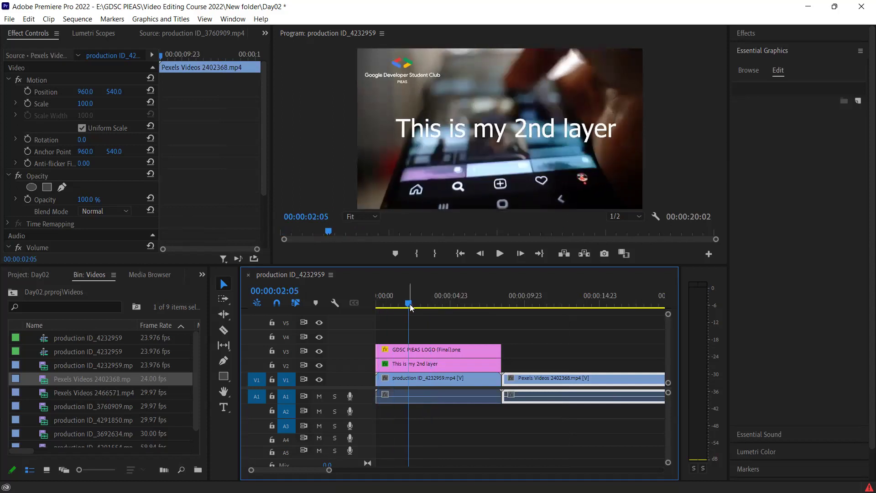
{"action": "left_click_drag", "start_coordinate": [410, 307], "coordinate": [537, 312]}
{"action": "left_click_drag", "start_coordinate": [328, 470], "coordinate": [347, 471]}
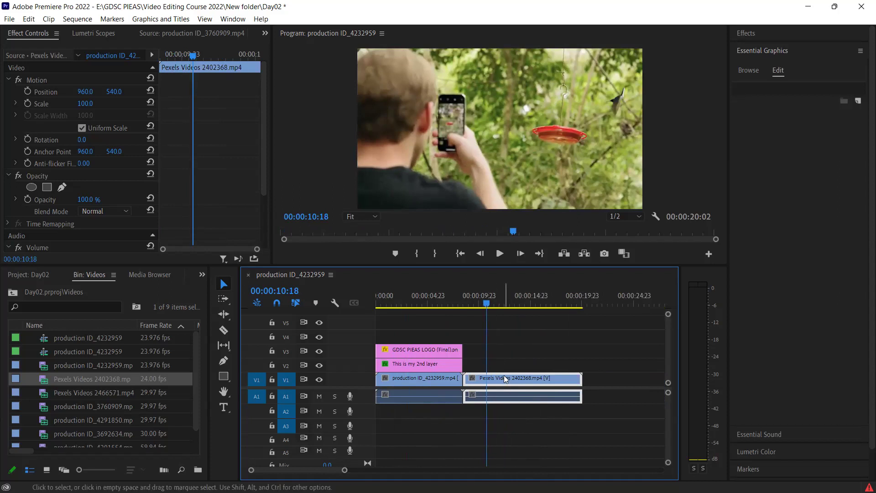
{"action": "left_click_drag", "start_coordinate": [513, 376], "coordinate": [522, 376]}
{"action": "left_click_drag", "start_coordinate": [492, 296], "coordinate": [466, 301]}
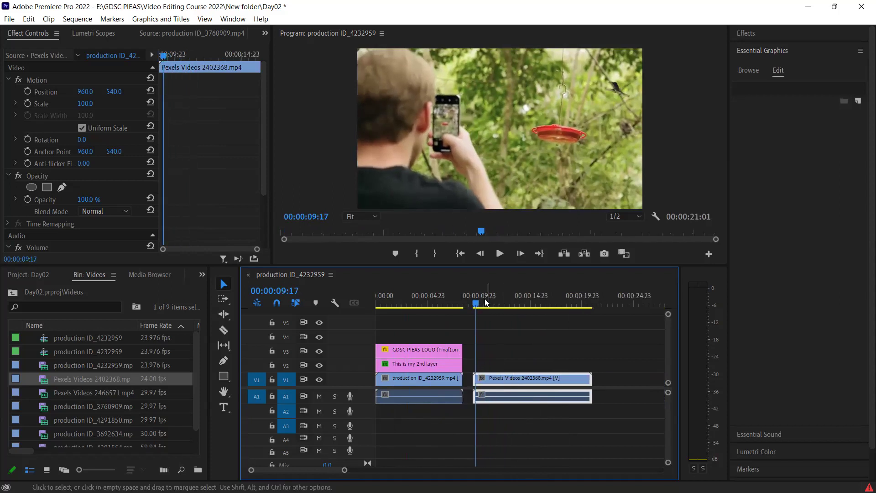
{"action": "left_click_drag", "start_coordinate": [590, 378], "coordinate": [502, 378]}
Dismiss the accidental import dialog and widen the project bin
{"action": "left_click_drag", "start_coordinate": [469, 301], "coordinate": [494, 337]}
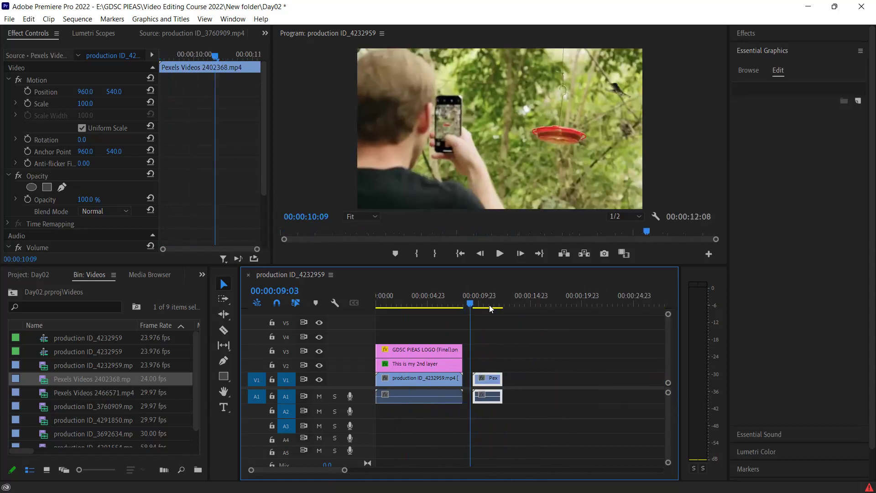
{"action": "left_click", "coordinate": [77, 379]}
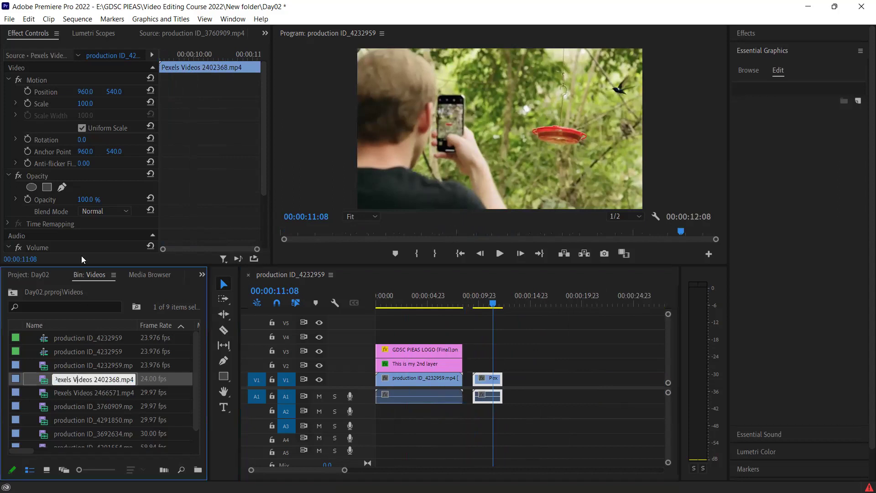
{"action": "key", "text": "Up"}
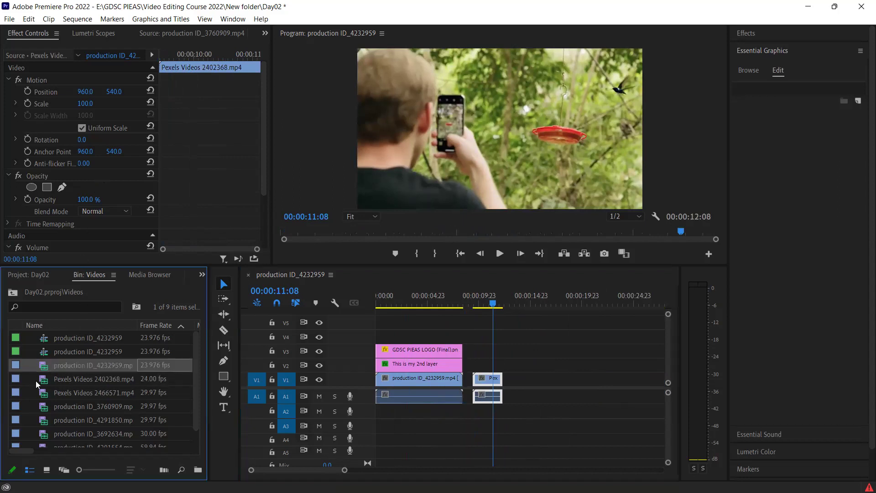
{"action": "key", "text": "ctrl+i"}
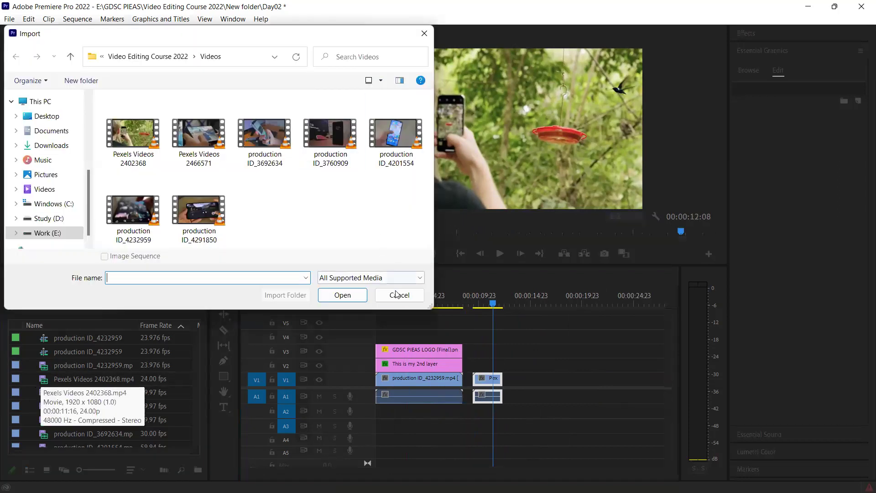
{"action": "left_click", "coordinate": [397, 294]}
{"action": "left_click_drag", "start_coordinate": [208, 324], "coordinate": [248, 323]}
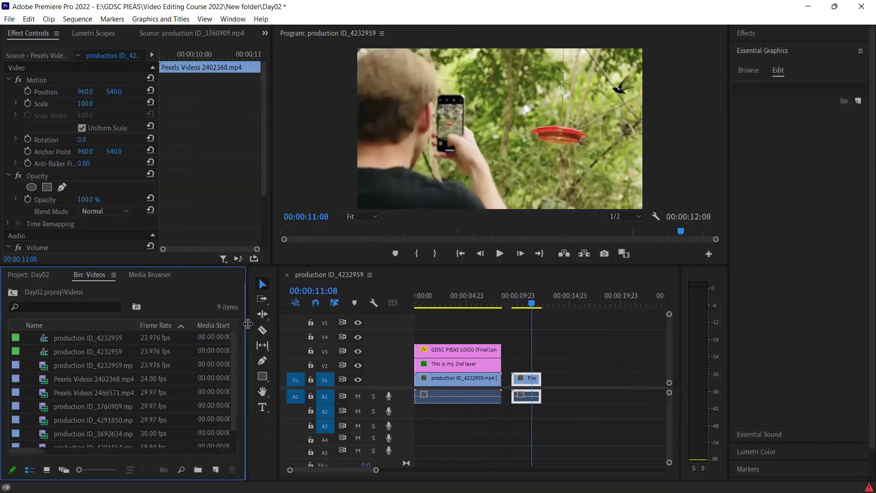
Load Pexels Videos 2466571 in the Source Monitor and mark its out point at 00:00:05:18
{"action": "left_click", "coordinate": [172, 393]}
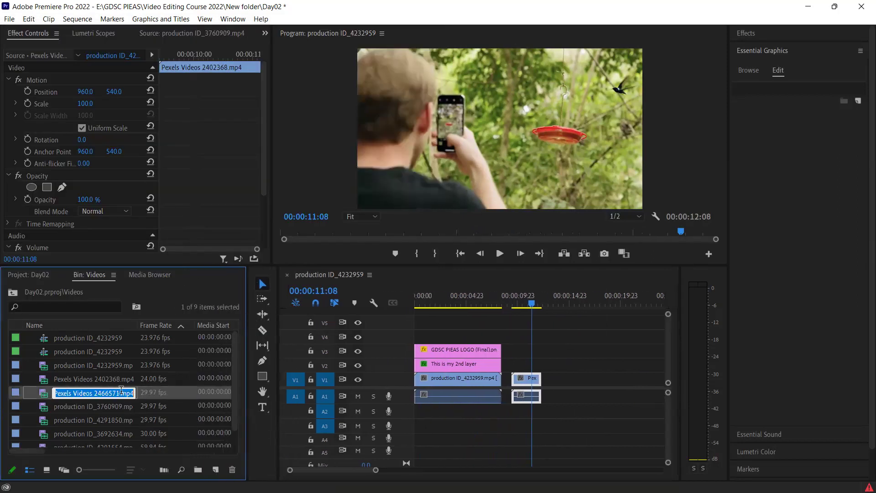
{"action": "double_click", "coordinate": [171, 399]}
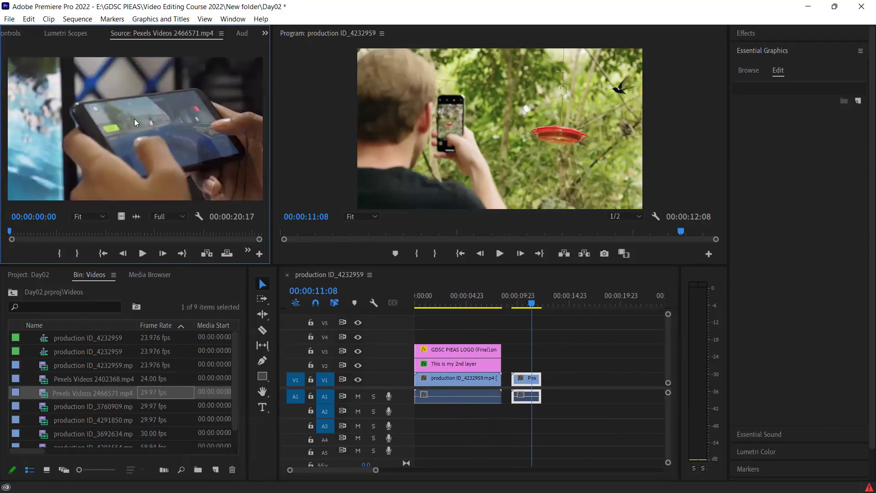
{"action": "left_click_drag", "start_coordinate": [12, 234], "coordinate": [53, 233]}
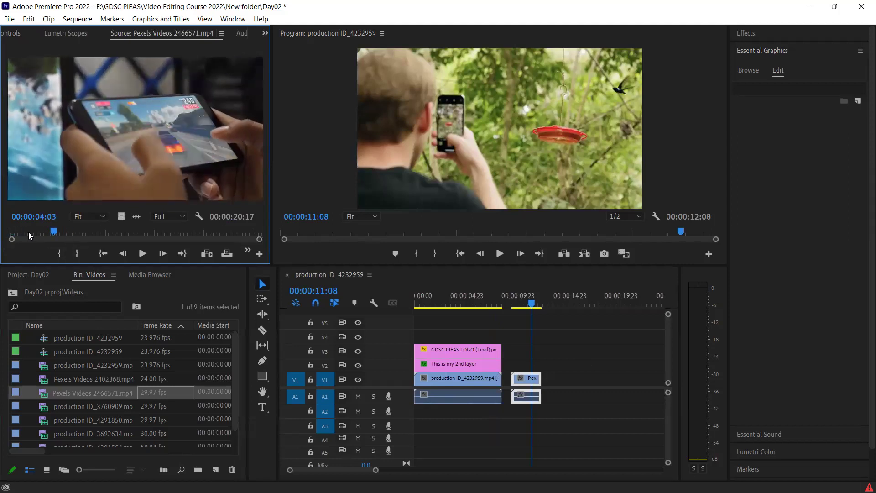
{"action": "key", "text": "Home"}
{"action": "left_click_drag", "start_coordinate": [10, 233], "coordinate": [76, 232]}
{"action": "key", "text": "o"}
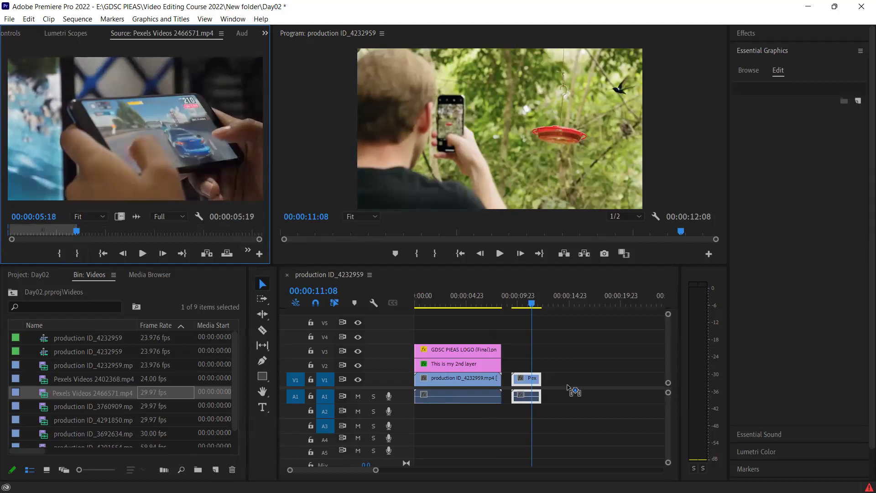
Drop the marked Pexels Videos 2466571 clip into the sequence, then delete it
{"action": "left_click_drag", "start_coordinate": [73, 106], "coordinate": [571, 382]}
{"action": "left_click", "coordinate": [587, 380]}
{"action": "key", "text": "Delete"}
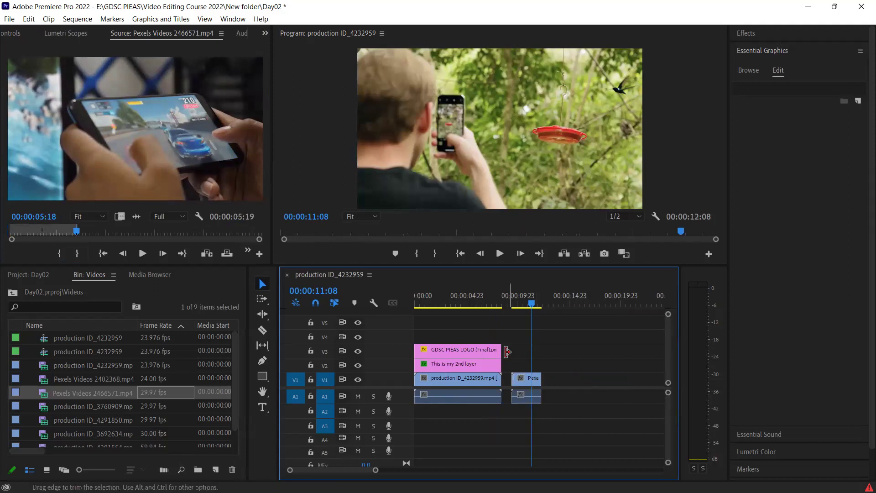
Adjust the end of Pexels Videos 2402368 on V1 to about 00:00:07:16, ending the sequence at 00:00:17:05
{"action": "left_click_drag", "start_coordinate": [541, 380], "coordinate": [565, 380]}
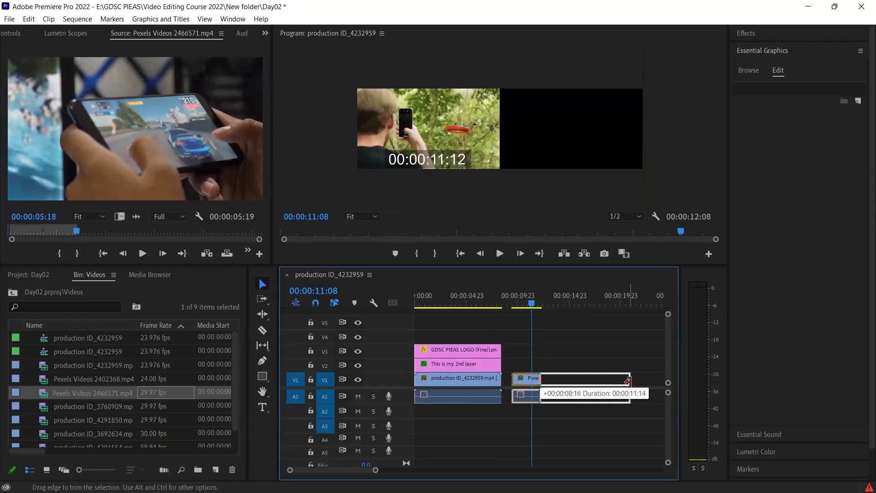
{"action": "left_click_drag", "start_coordinate": [565, 380], "coordinate": [584, 381]}
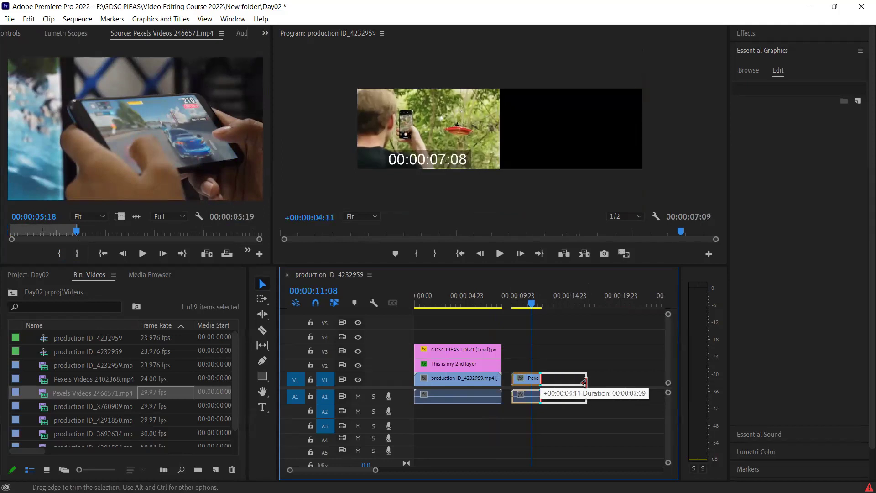
{"action": "left_click_drag", "start_coordinate": [584, 382], "coordinate": [563, 382]}
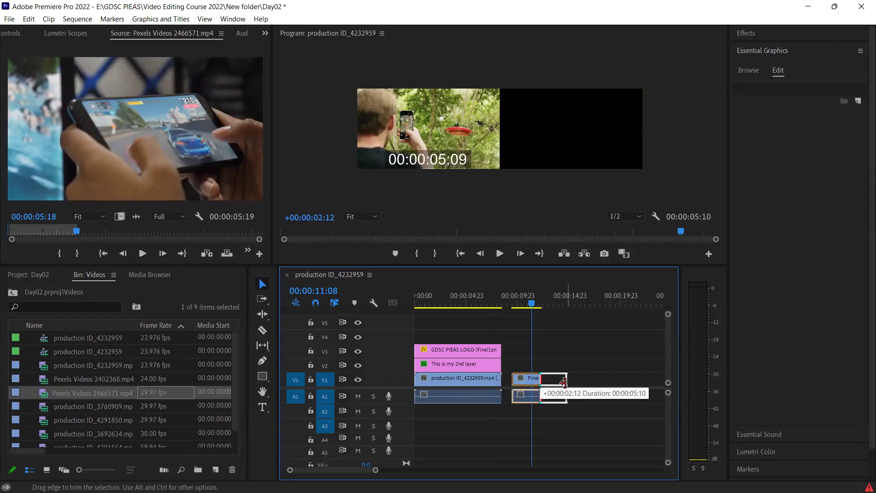
{"action": "mouse_move", "coordinate": [563, 382]}
{"action": "left_mouse_down"}
{"action": "mouse_move", "coordinate": [611, 382]}
{"action": "mouse_move", "coordinate": [543, 389]}
{"action": "mouse_move", "coordinate": [584, 384]}
{"action": "left_mouse_up"}
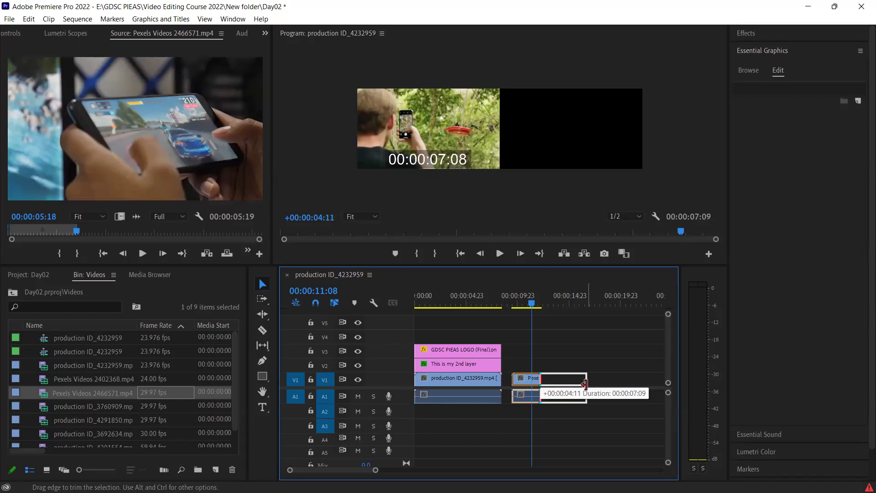
{"action": "mouse_move", "coordinate": [584, 384]}
{"action": "left_mouse_down"}
{"action": "mouse_move", "coordinate": [560, 388]}
{"action": "mouse_move", "coordinate": [600, 375]}
{"action": "left_mouse_up"}
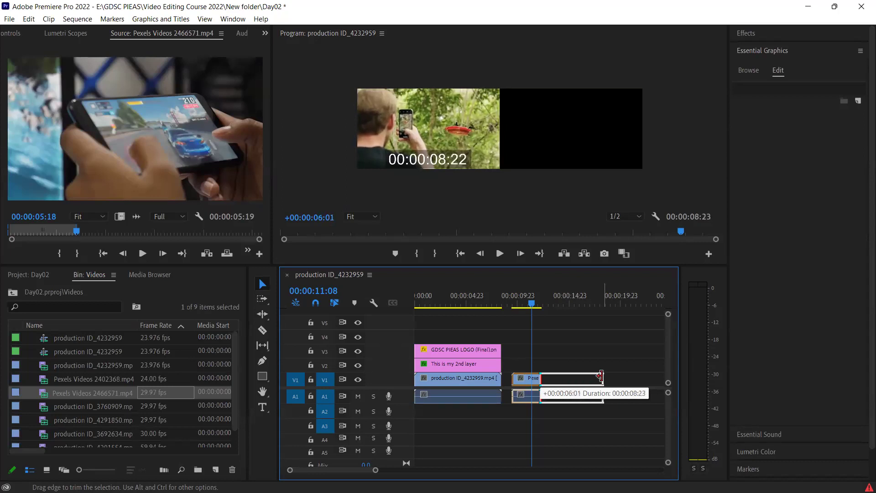
{"action": "left_click_drag", "start_coordinate": [600, 376], "coordinate": [587, 378]}
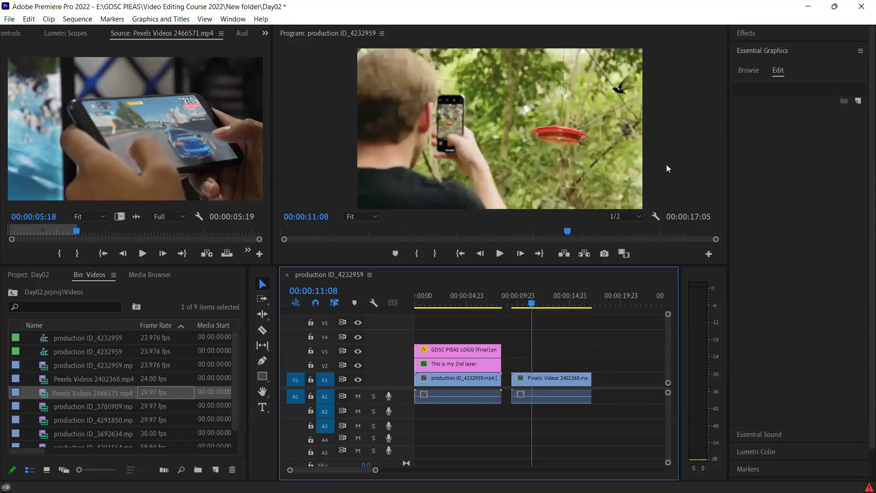
{"action": "mouse_move", "coordinate": [536, 304]}
{"action": "left_mouse_down"}
{"action": "mouse_move", "coordinate": [594, 305]}
{"action": "mouse_move", "coordinate": [576, 303]}
{"action": "left_mouse_up"}
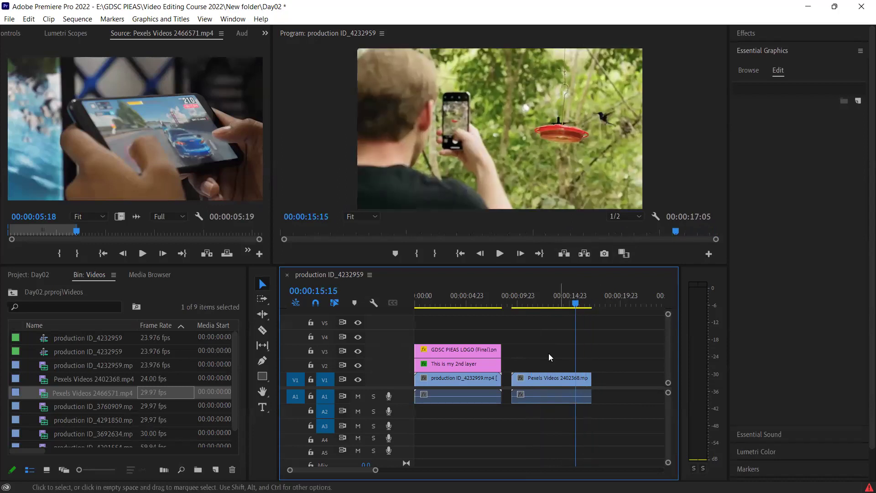
Reposition Pexels Videos 2402368 on V1 and extend its end so the sequence reaches 00:00:18:22
{"action": "left_click", "coordinate": [567, 382]}
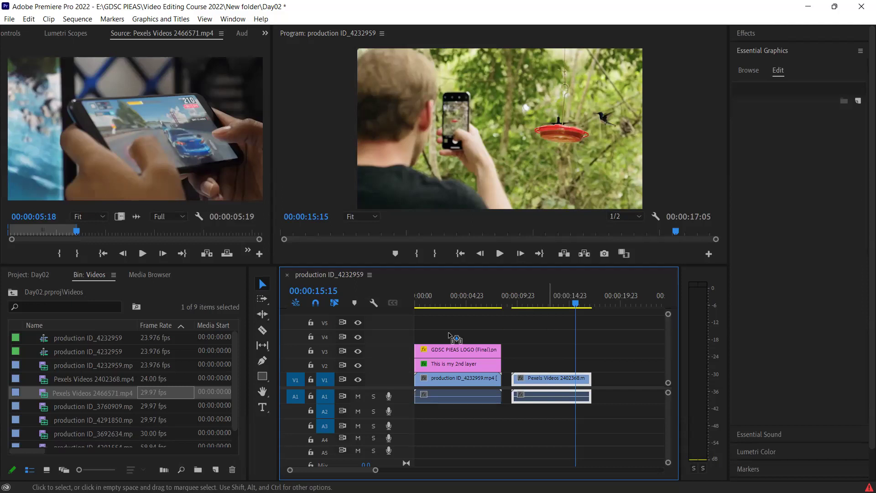
{"action": "left_click_drag", "start_coordinate": [445, 337], "coordinate": [445, 337]}
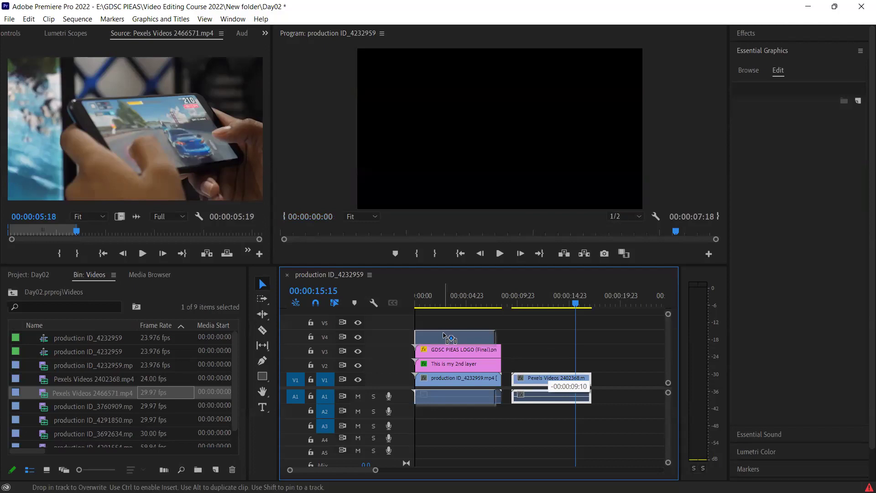
{"action": "mouse_move", "coordinate": [444, 333]}
{"action": "left_mouse_down"}
{"action": "mouse_move", "coordinate": [553, 384]}
{"action": "mouse_move", "coordinate": [542, 393]}
{"action": "left_mouse_up"}
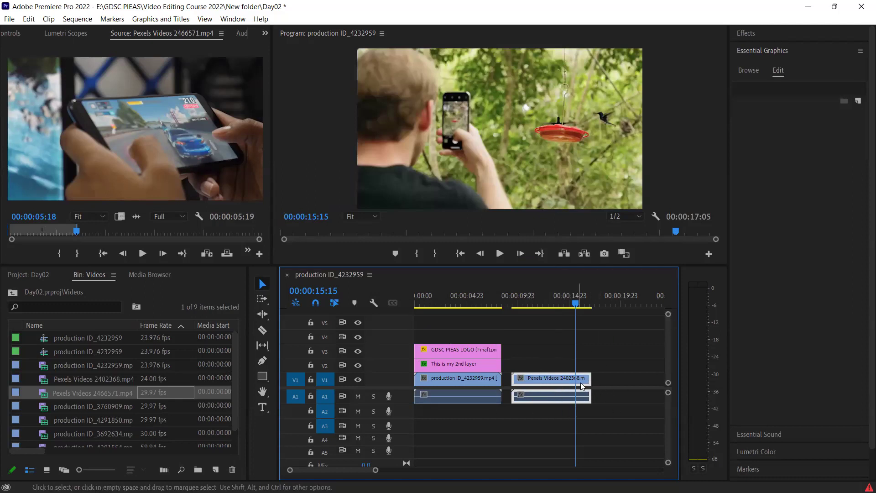
{"action": "left_click_drag", "start_coordinate": [589, 379], "coordinate": [608, 379]}
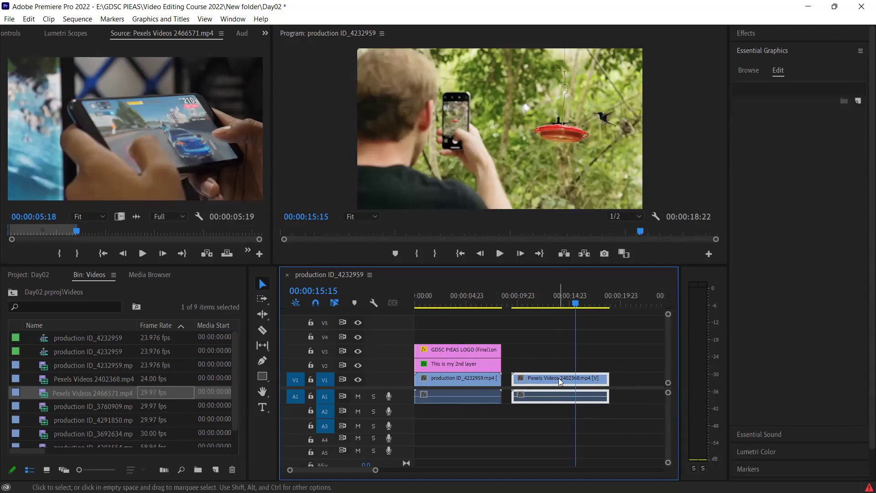
{"action": "mouse_move", "coordinate": [576, 304]}
{"action": "left_mouse_down"}
{"action": "mouse_move", "coordinate": [513, 312]}
{"action": "mouse_move", "coordinate": [559, 323]}
{"action": "left_mouse_up"}
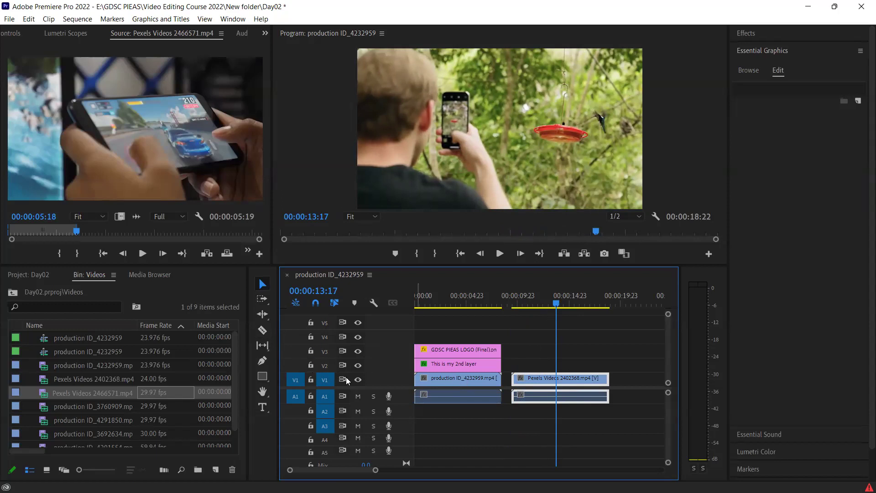
Cut the Pexels clip on V1 at 00:00:13:17 with the Razor tool
{"action": "left_click", "coordinate": [262, 330]}
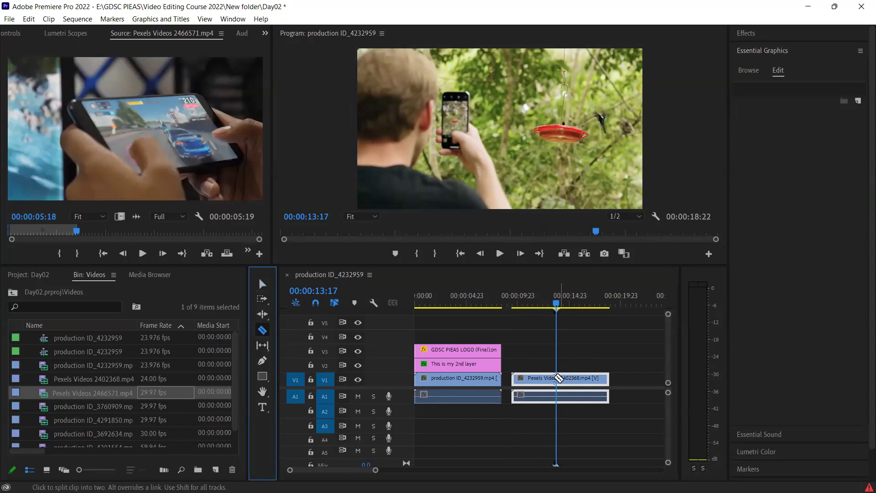
{"action": "left_click", "coordinate": [556, 378]}
{"action": "key", "text": "v"}
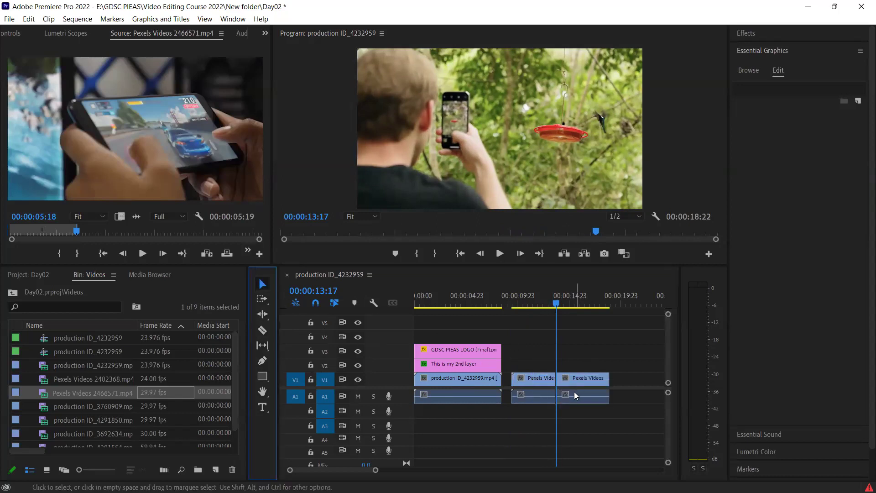
Copy the first Pexels piece, lasting 00:00:04:07
{"action": "left_click_drag", "start_coordinate": [556, 296], "coordinate": [536, 296]}
{"action": "left_click", "coordinate": [533, 393]}
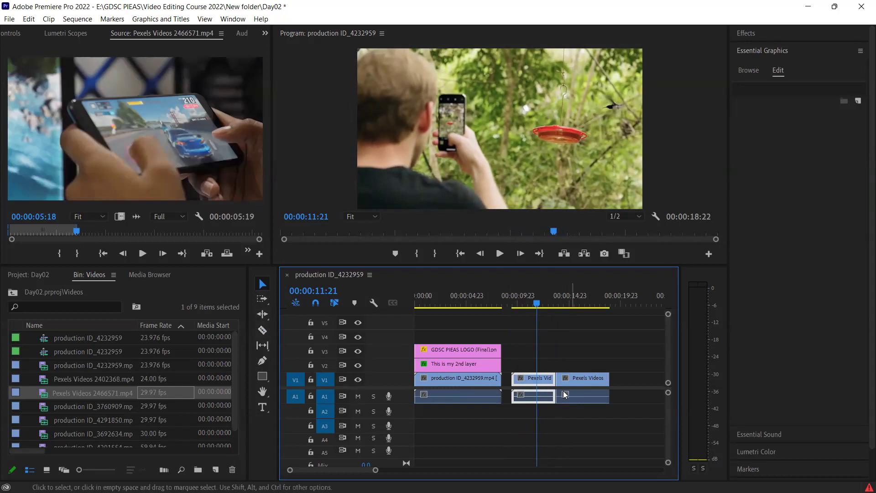
{"action": "right_click", "coordinate": [531, 382]}
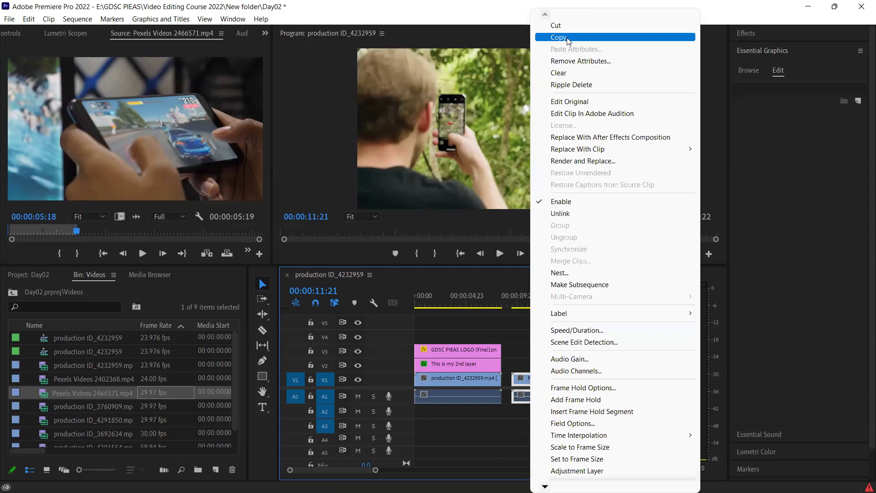
{"action": "left_click", "coordinate": [567, 28]}
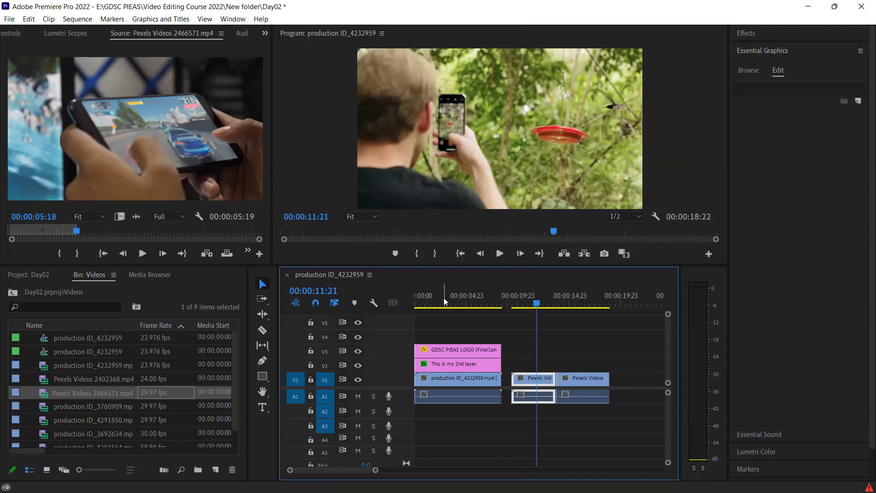
{"action": "left_click_drag", "start_coordinate": [443, 297], "coordinate": [445, 303]}
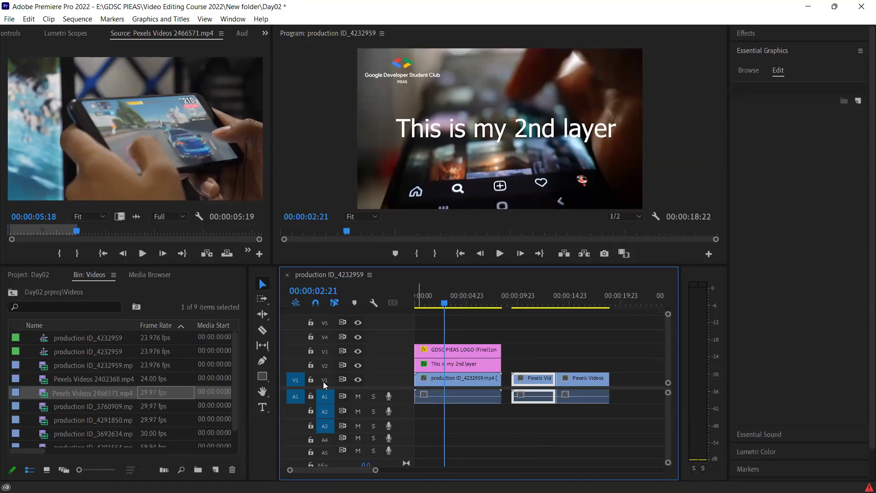
{"action": "left_click", "coordinate": [294, 379]}
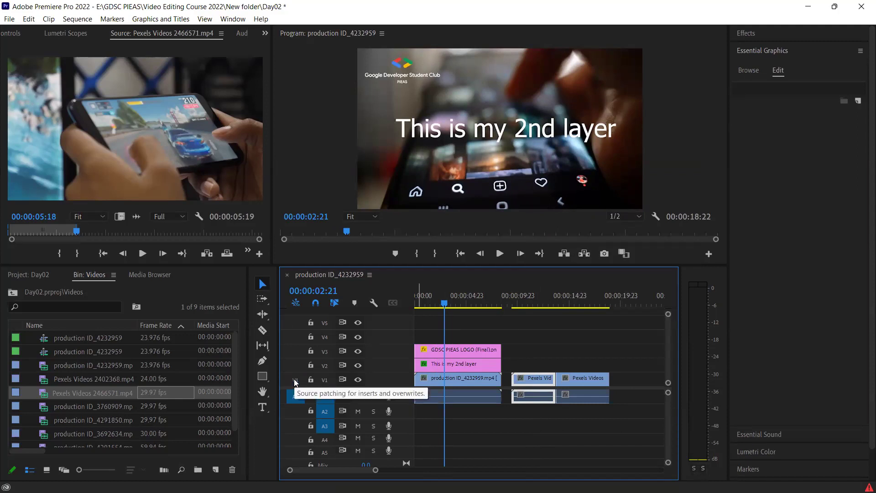
{"action": "left_click", "coordinate": [295, 380]}
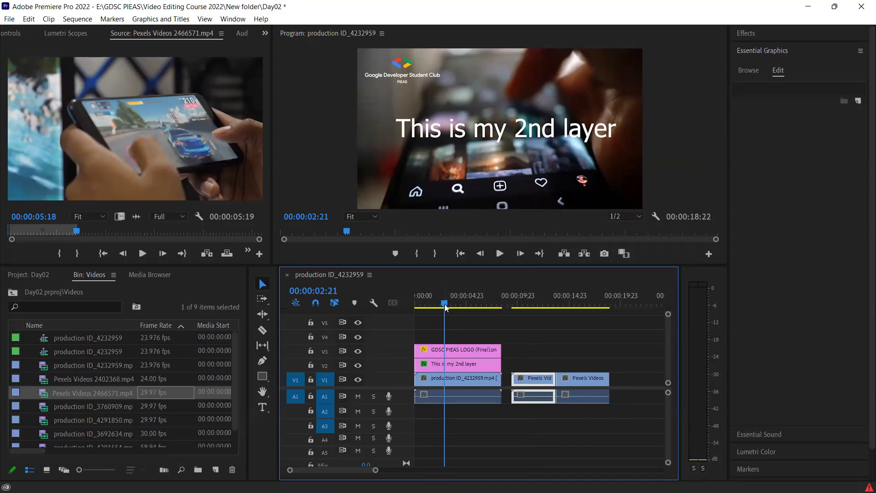
{"action": "left_click_drag", "start_coordinate": [444, 304], "coordinate": [442, 304]}
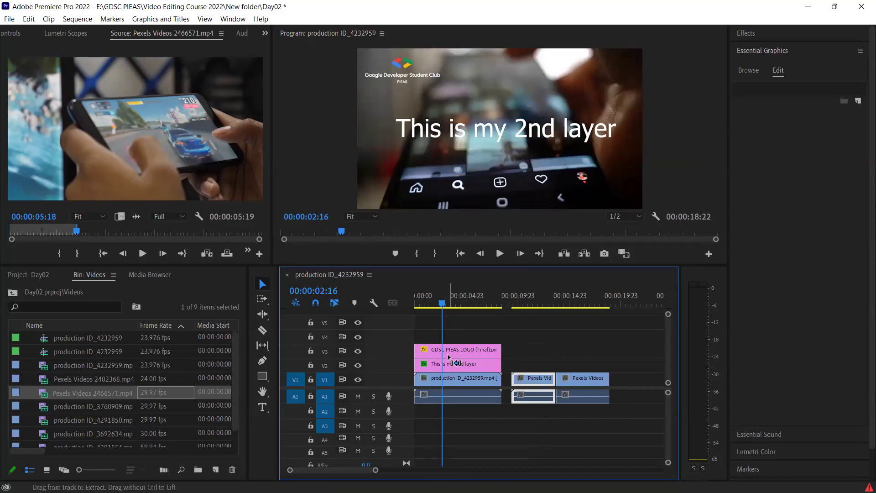
{"action": "key", "text": "ctrl+v"}
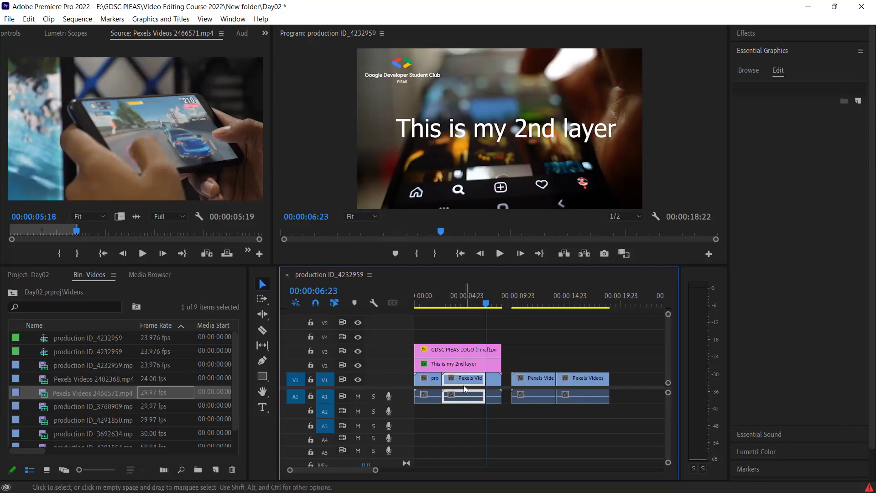
{"action": "left_click", "coordinate": [439, 303]}
{"action": "left_click_drag", "start_coordinate": [439, 303], "coordinate": [459, 304]}
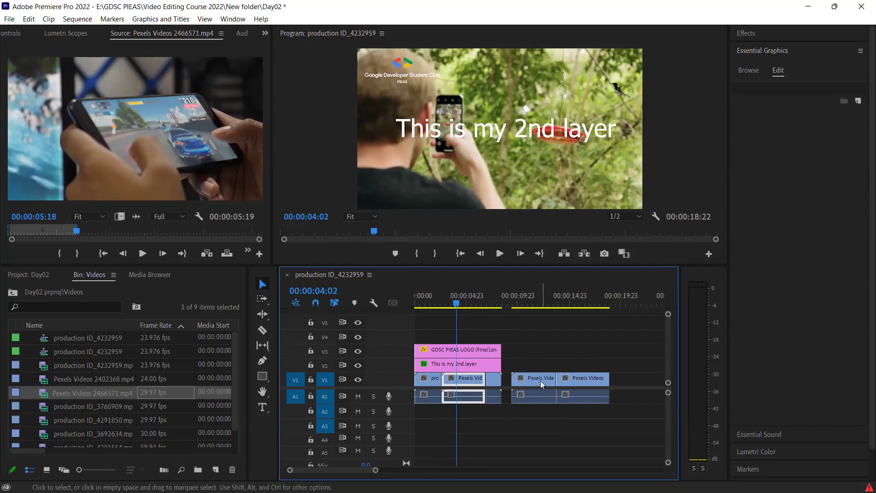
{"action": "key", "text": "ctrl+z"}
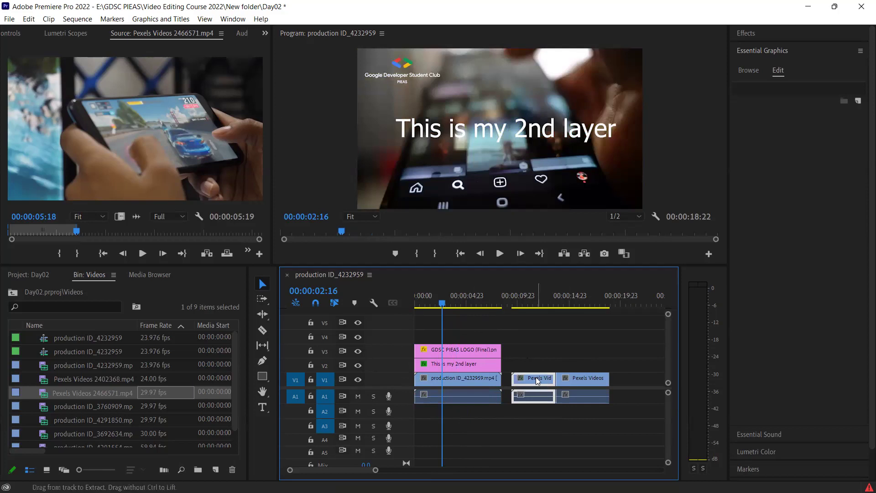
Retarget pasting from V1 to V4 and paste the Pexels piece, then undo the paste
{"action": "left_click", "coordinate": [465, 411]}
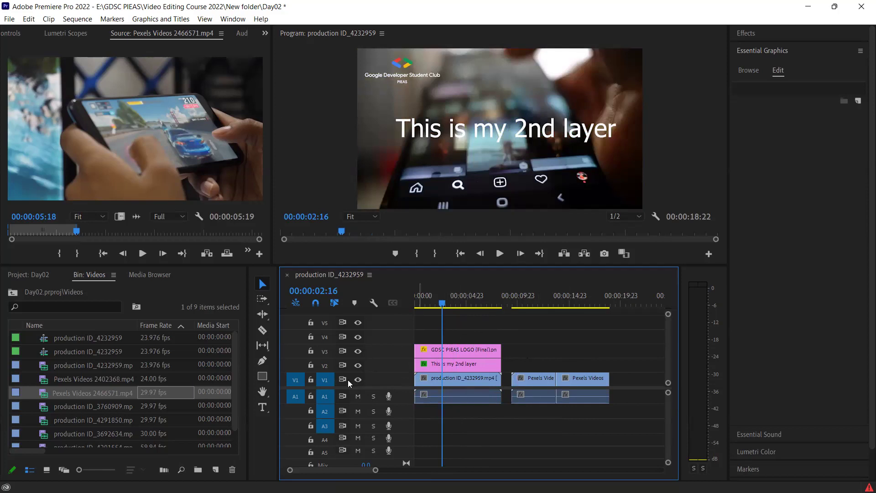
{"action": "left_click", "coordinate": [324, 381]}
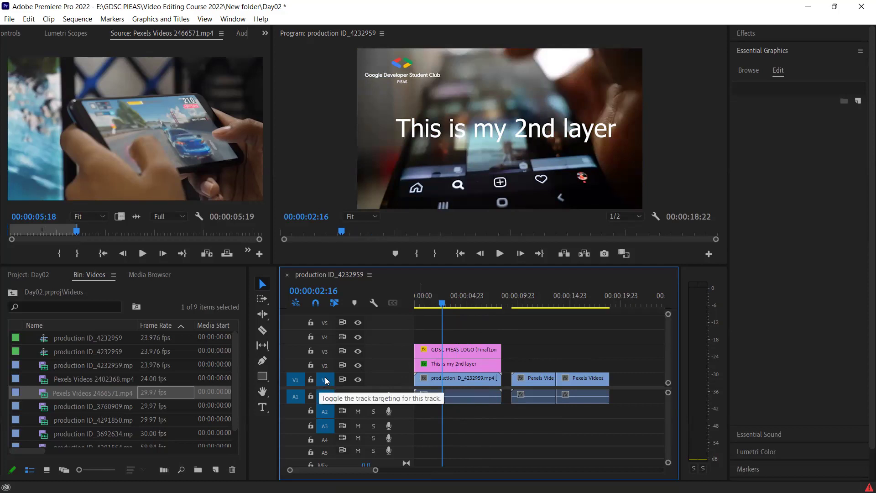
{"action": "left_click", "coordinate": [325, 337]}
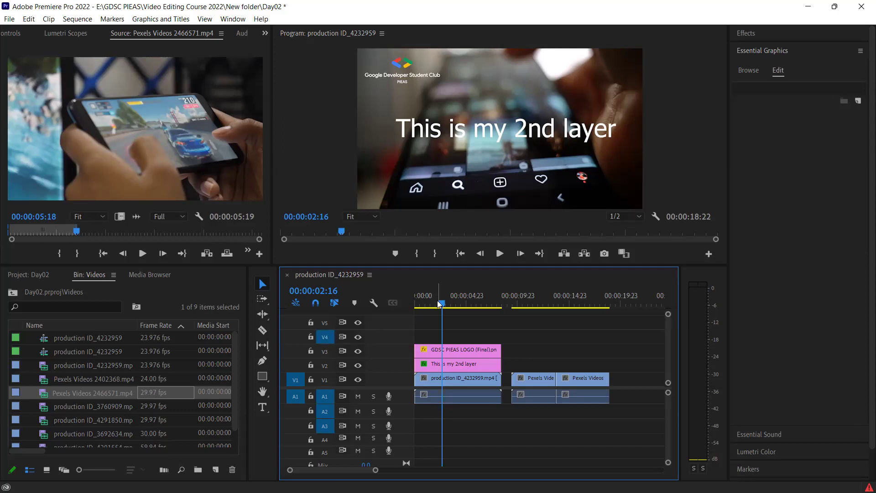
{"action": "key", "text": "."}
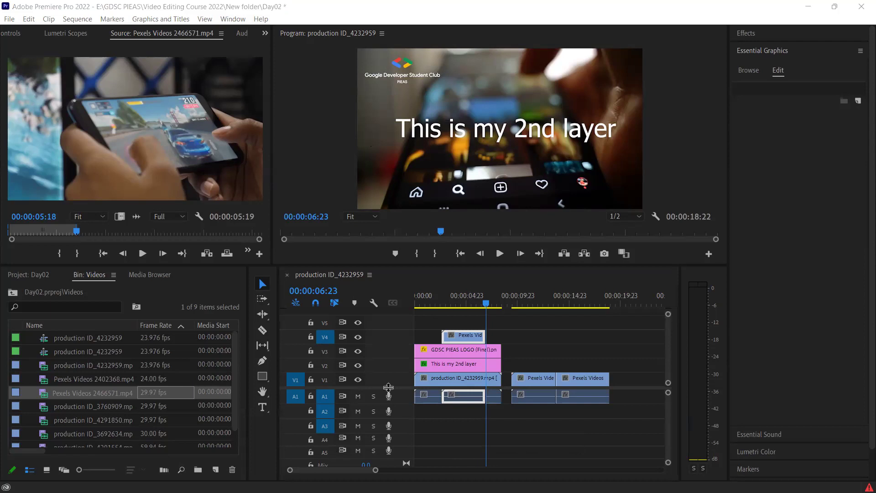
{"action": "left_click", "coordinate": [462, 339]}
{"action": "key", "text": "ctrl+z"}
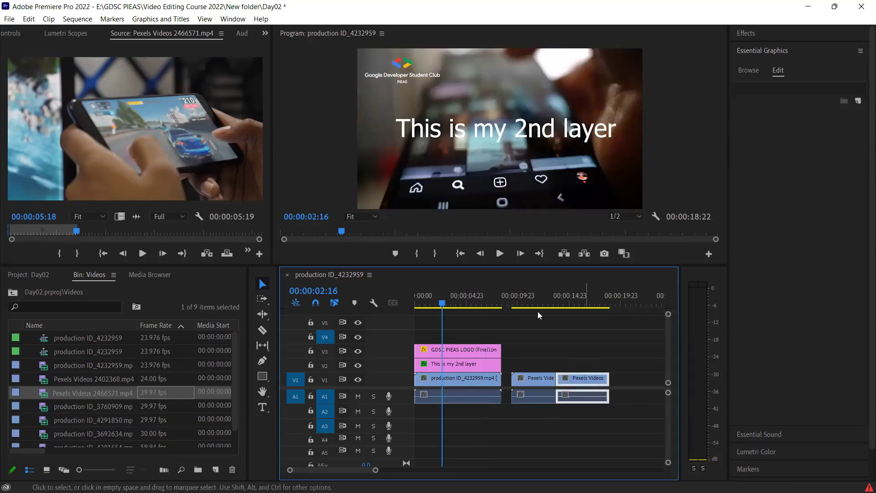
Delete the second Pexels Videos 2402368 piece from V1
{"action": "left_click_drag", "start_coordinate": [588, 380], "coordinate": [600, 380]}
{"action": "key", "text": "ctrl+z"}
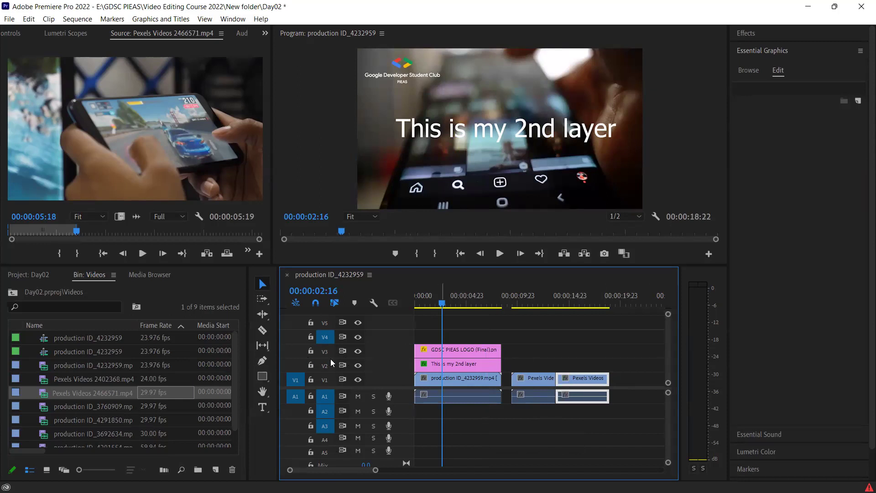
{"action": "key", "text": "Delete"}
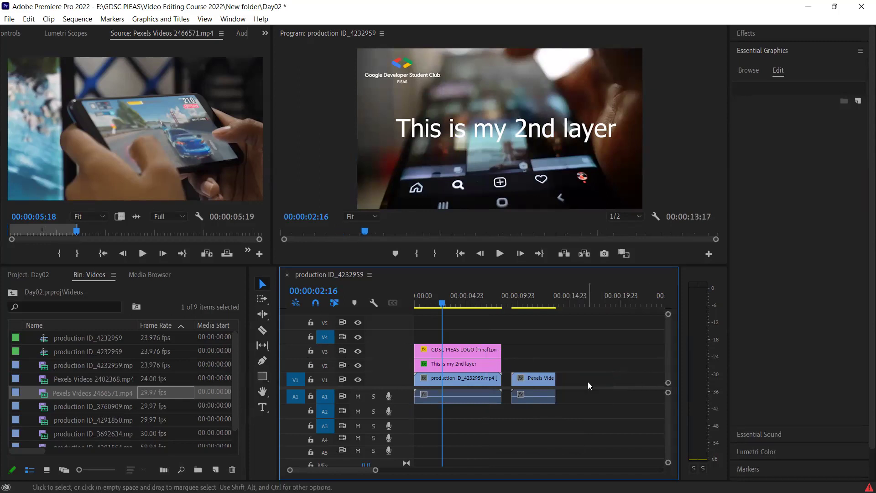
Move the remaining Pexels clip from V1 up to V4 near 00:00:02:22
{"action": "left_click", "coordinate": [549, 379]}
{"action": "left_click", "coordinate": [434, 306]}
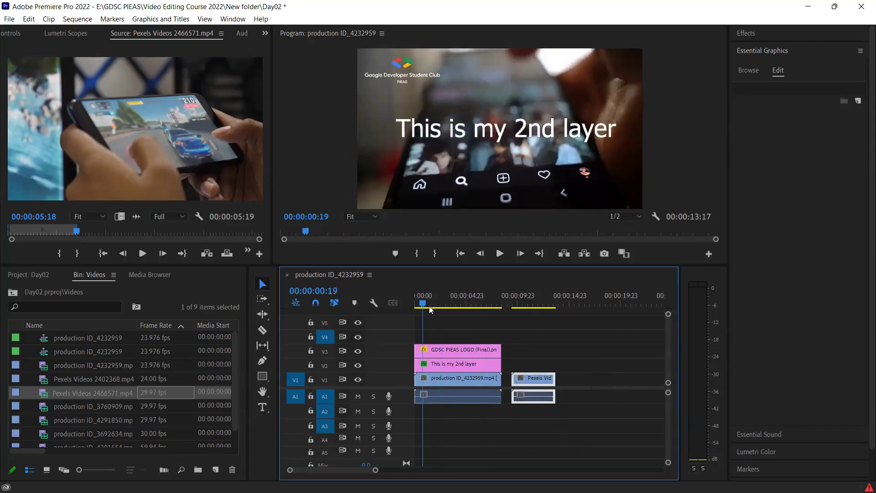
{"action": "left_click", "coordinate": [444, 304]}
{"action": "left_click_drag", "start_coordinate": [536, 378], "coordinate": [554, 355]}
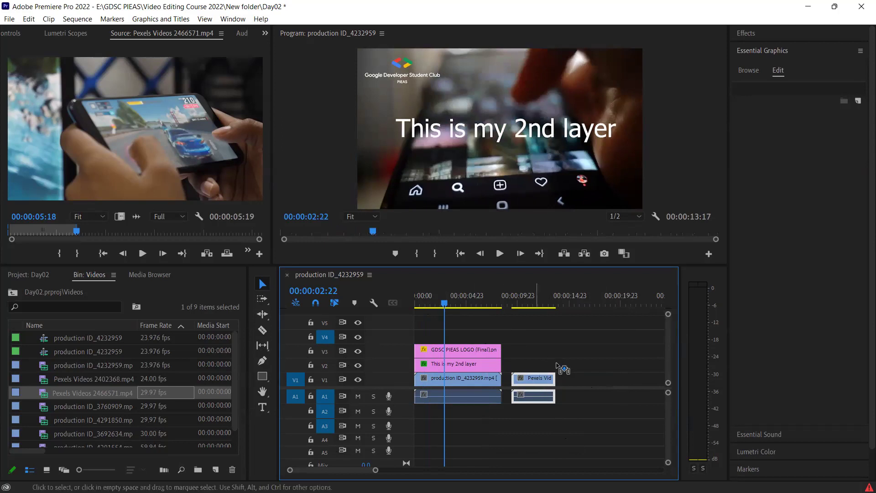
{"action": "mouse_move", "coordinate": [554, 355]}
{"action": "left_mouse_down"}
{"action": "mouse_move", "coordinate": [540, 378]}
{"action": "mouse_move", "coordinate": [443, 337]}
{"action": "mouse_move", "coordinate": [450, 338]}
{"action": "left_mouse_up"}
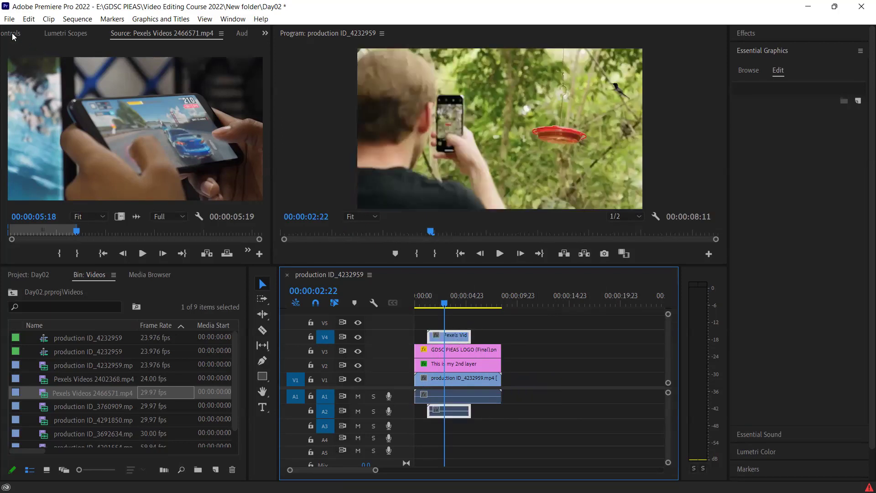
{"action": "left_click", "coordinate": [12, 36]}
{"action": "mouse_move", "coordinate": [88, 104]}
{"action": "left_mouse_down"}
{"action": "mouse_move", "coordinate": [81, 104]}
{"action": "mouse_move", "coordinate": [123, 92]}
{"action": "left_mouse_up"}
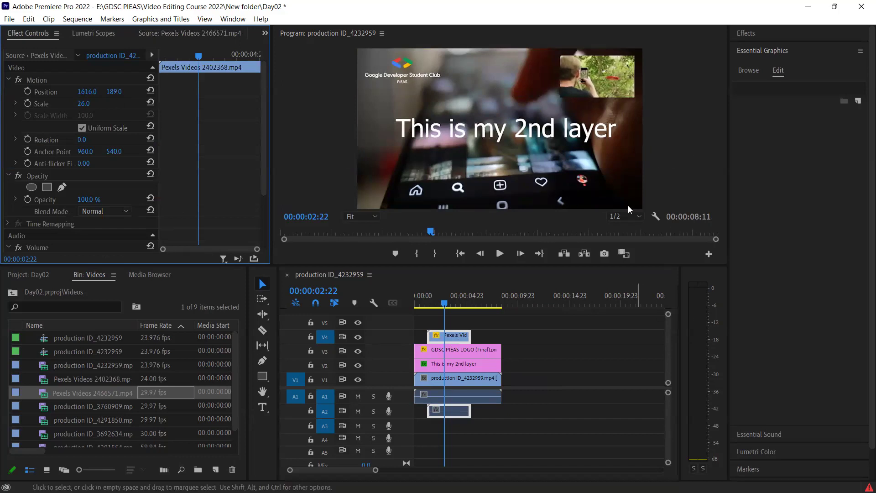
{"action": "mouse_move", "coordinate": [447, 305]}
{"action": "left_mouse_down"}
{"action": "mouse_move", "coordinate": [437, 305]}
{"action": "mouse_move", "coordinate": [469, 306]}
{"action": "left_mouse_up"}
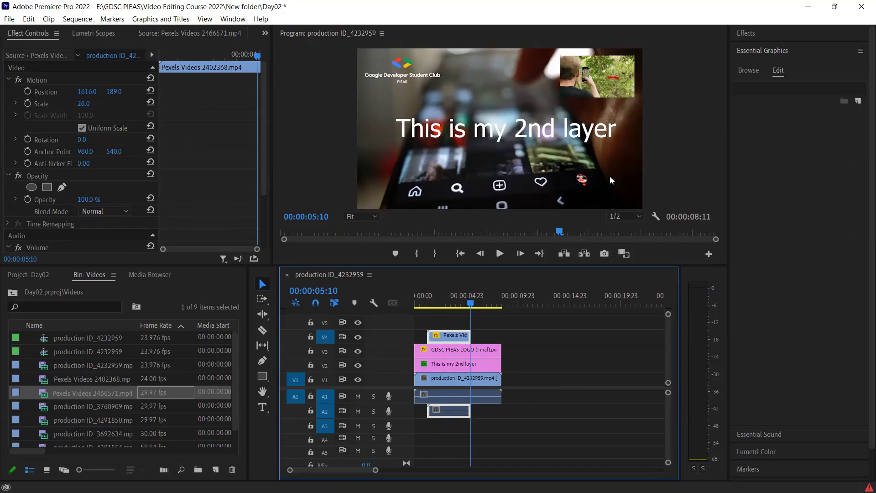
{"action": "left_click", "coordinate": [466, 380]}
{"action": "key", "text": "space"}
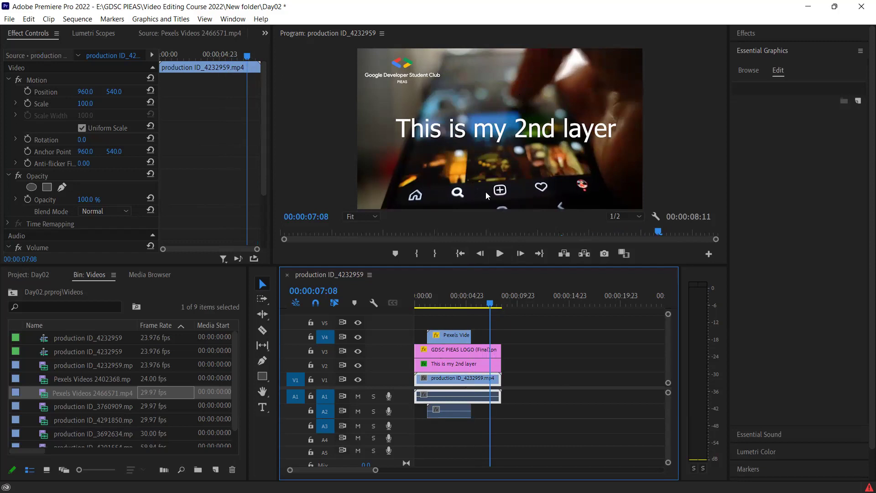
{"action": "left_click_drag", "start_coordinate": [487, 304], "coordinate": [451, 305]}
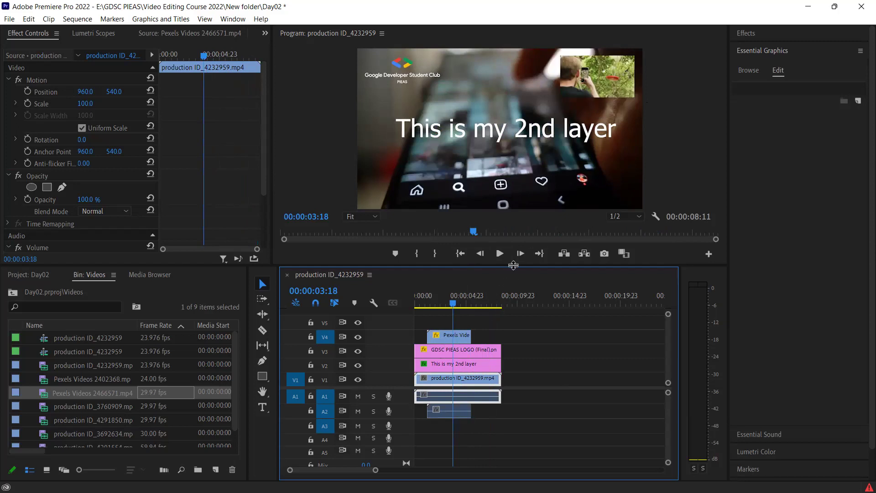
{"action": "left_click", "coordinate": [454, 337]}
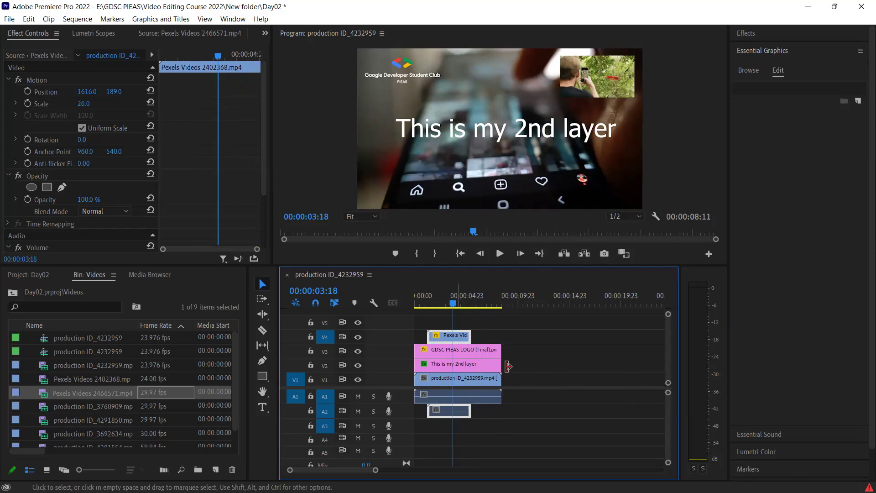
Return the Pexels clip to V1 after the phone clip and trim the V3 logo to end at 01:18
{"action": "key", "text": "ctrl+z"}
{"action": "left_click", "coordinate": [449, 348]}
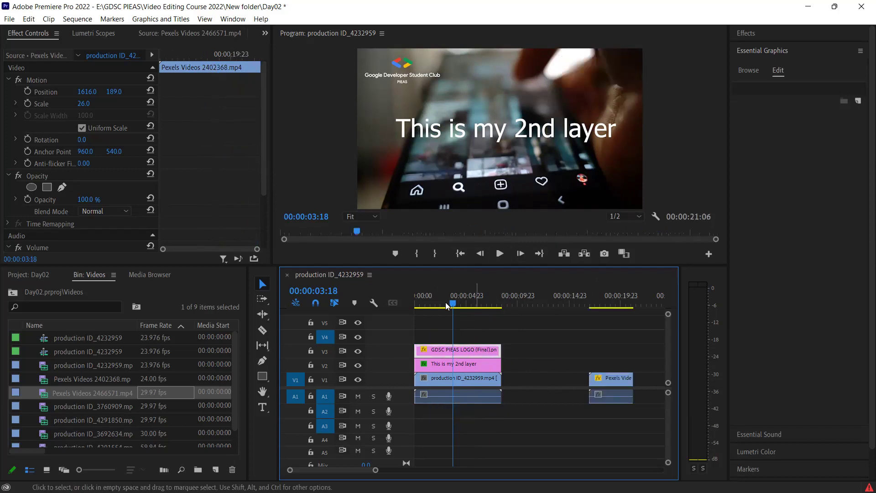
{"action": "left_click_drag", "start_coordinate": [445, 302], "coordinate": [432, 302]}
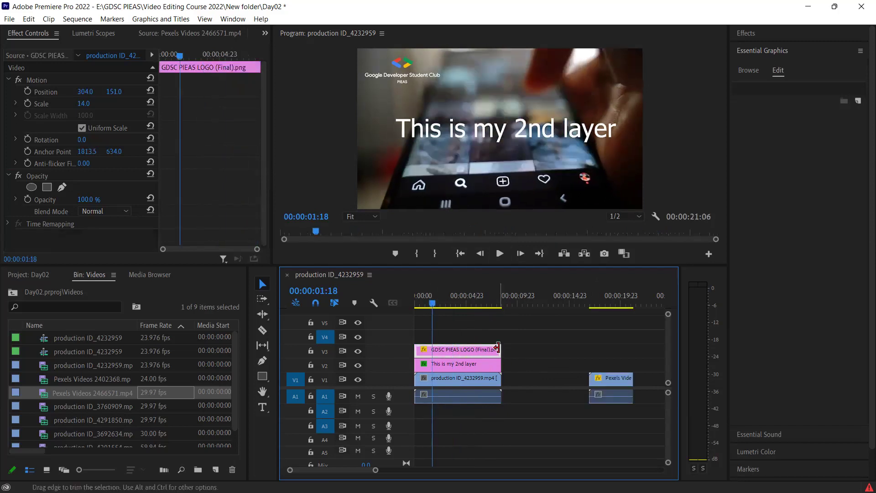
{"action": "left_click_drag", "start_coordinate": [492, 352], "coordinate": [432, 351]}
Extend the title on V2 to 00:00:20:03, then set the playhead to 00:00:00:15
{"action": "left_click", "coordinate": [428, 303]}
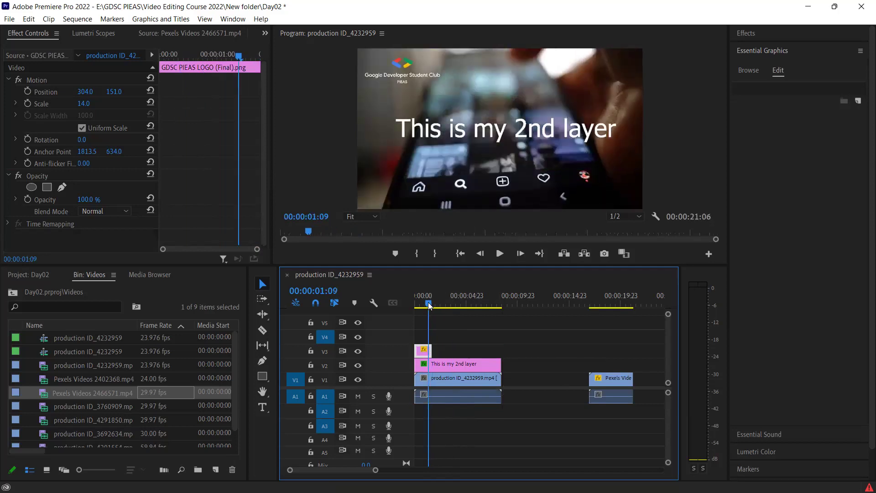
{"action": "left_click", "coordinate": [606, 379]}
{"action": "left_click_drag", "start_coordinate": [589, 378], "coordinate": [620, 357]}
{"action": "mouse_move", "coordinate": [430, 303]}
{"action": "left_mouse_down"}
{"action": "mouse_move", "coordinate": [414, 307]}
{"action": "mouse_move", "coordinate": [433, 304]}
{"action": "left_mouse_up"}
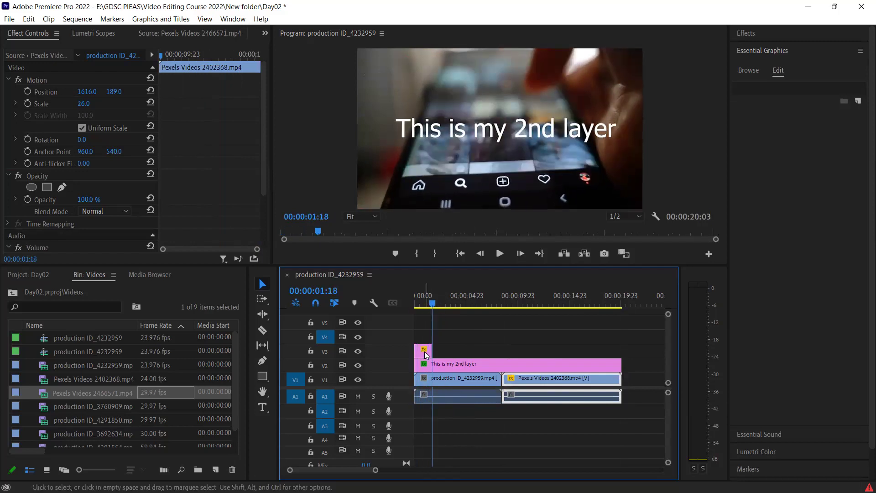
{"action": "left_click", "coordinate": [421, 304]}
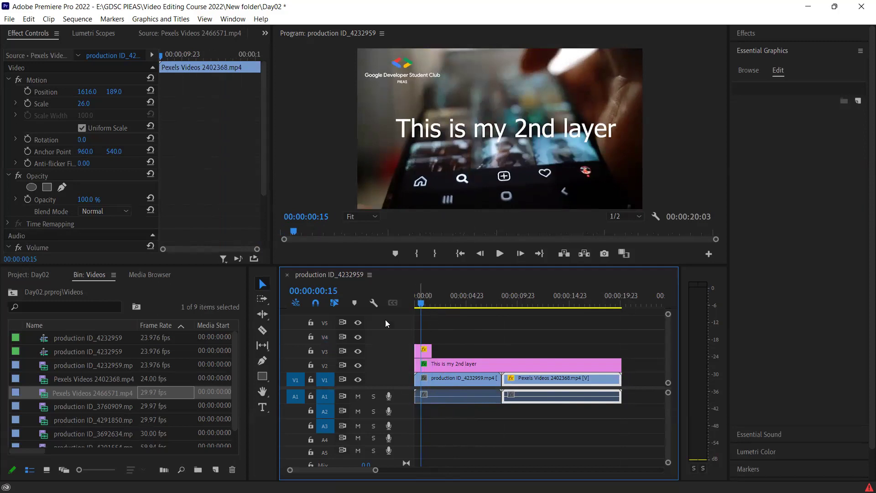
Scrub through the sequence to review the edit, parking the playhead at 06:06
{"action": "left_click_drag", "start_coordinate": [421, 304], "coordinate": [479, 307]}
{"action": "left_click", "coordinate": [482, 305]}
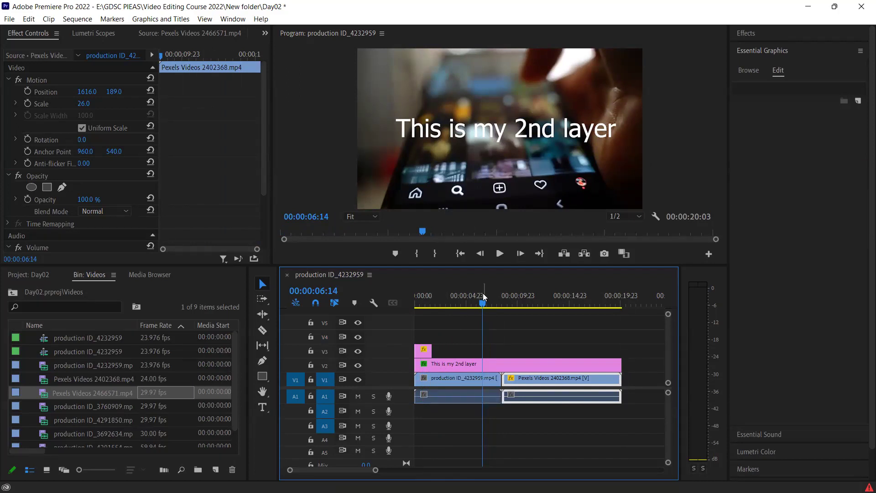
{"action": "left_click", "coordinate": [479, 306]}
{"action": "left_click_drag", "start_coordinate": [480, 307], "coordinate": [475, 311]}
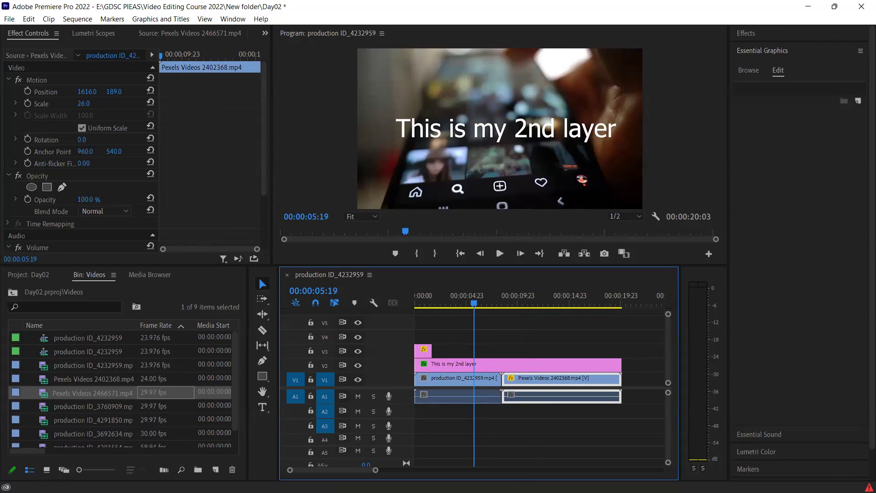
Show the Project: Day02 top level as thumbnails and scroll to GDSC PIEAS LOGO (Final).png
{"action": "left_click", "coordinate": [46, 469]}
{"action": "scroll", "coordinate": [113, 395], "scroll_direction": "down", "scroll_amount": 2}
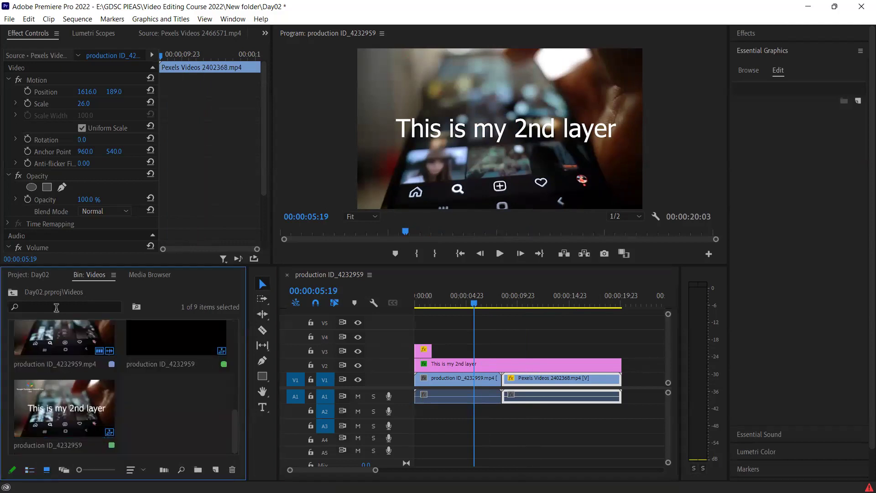
{"action": "left_click", "coordinate": [58, 287]}
{"action": "scroll", "coordinate": [167, 398], "scroll_direction": "down", "scroll_amount": 1}
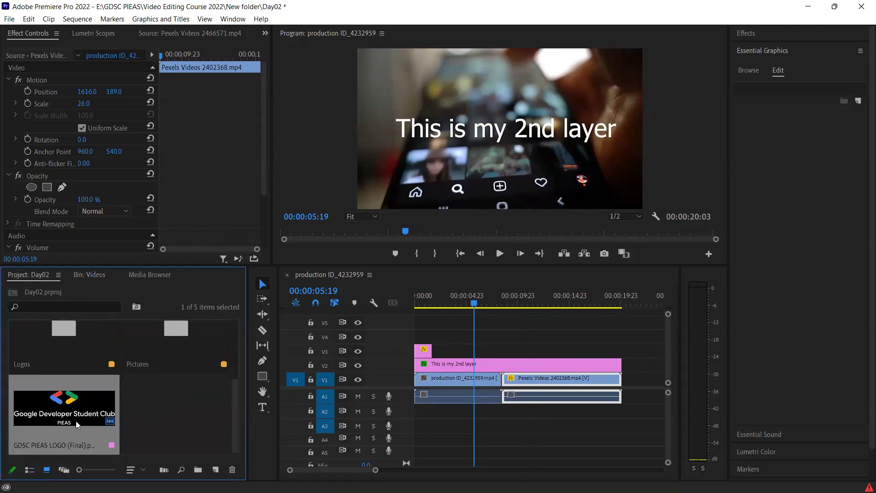
{"action": "mouse_move", "coordinate": [77, 412]}
{"action": "left_mouse_down"}
{"action": "mouse_move", "coordinate": [517, 346]}
{"action": "mouse_move", "coordinate": [93, 414]}
{"action": "left_mouse_up"}
{"action": "left_click", "coordinate": [422, 349]}
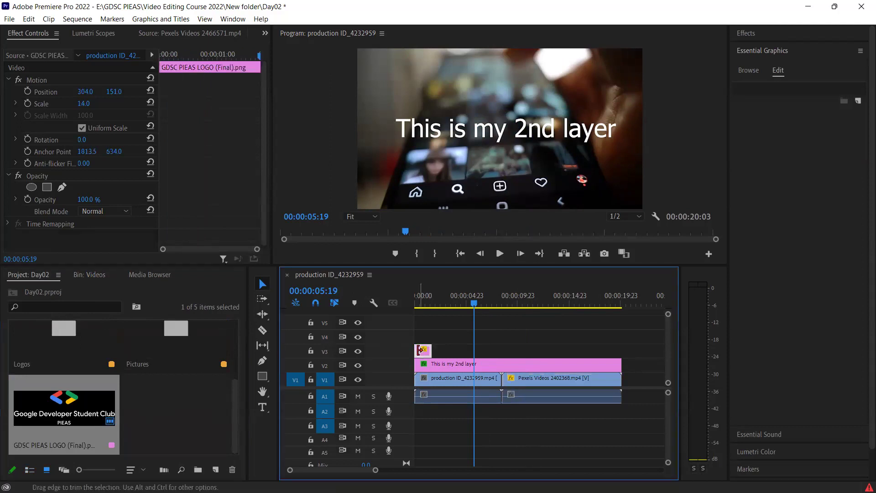
{"action": "left_click", "coordinate": [434, 352]}
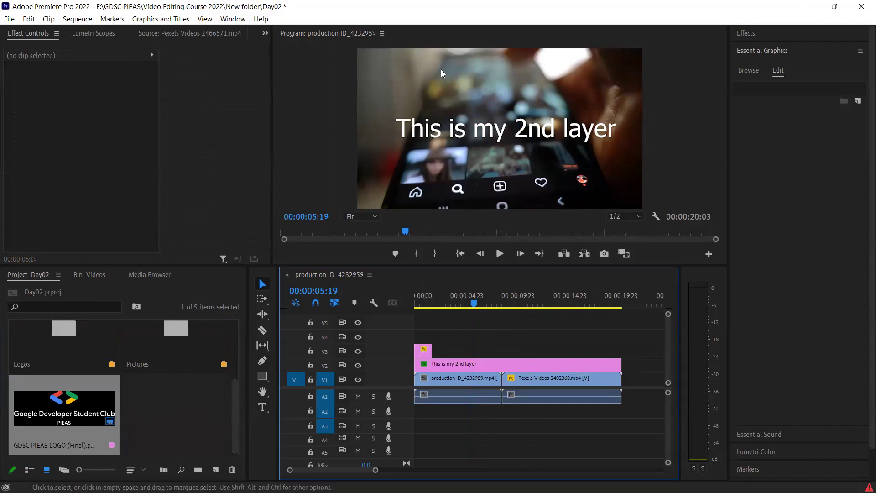
Copy the short GDSC logo clip from V3 and step the playhead back one frame
{"action": "right_click", "coordinate": [421, 353]}
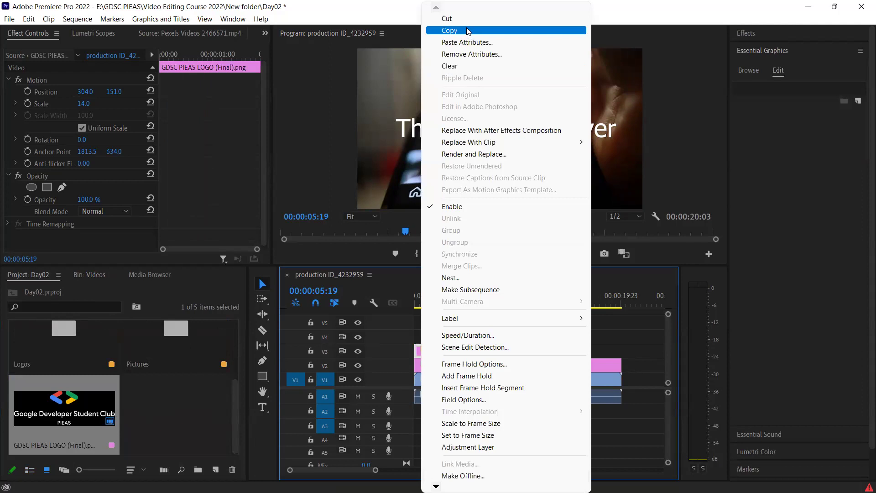
{"action": "left_click", "coordinate": [468, 31]}
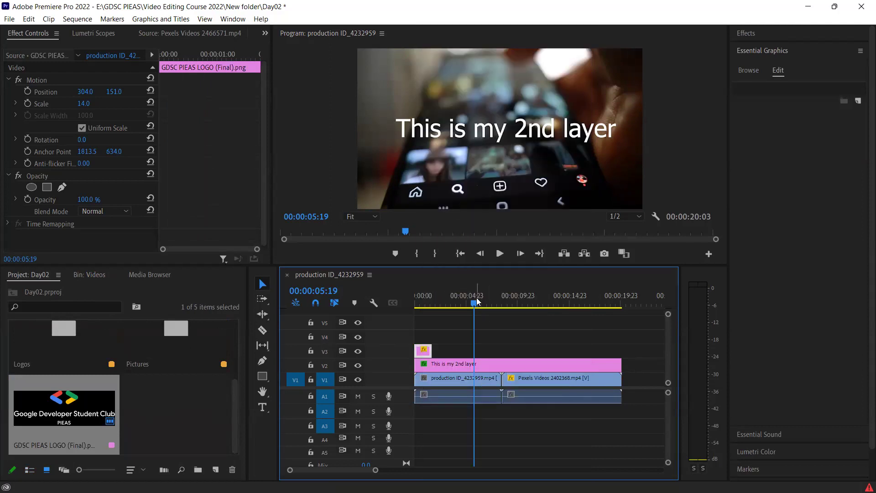
{"action": "left_click", "coordinate": [474, 301]}
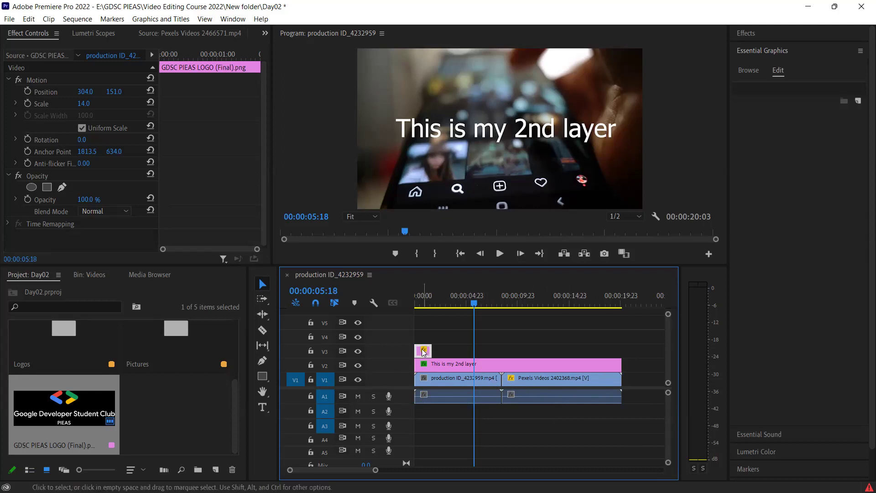
Undo the logo paste that landed on V1 at 00:00:05:18 over the phone clip
{"action": "key", "text": "ctrl+v"}
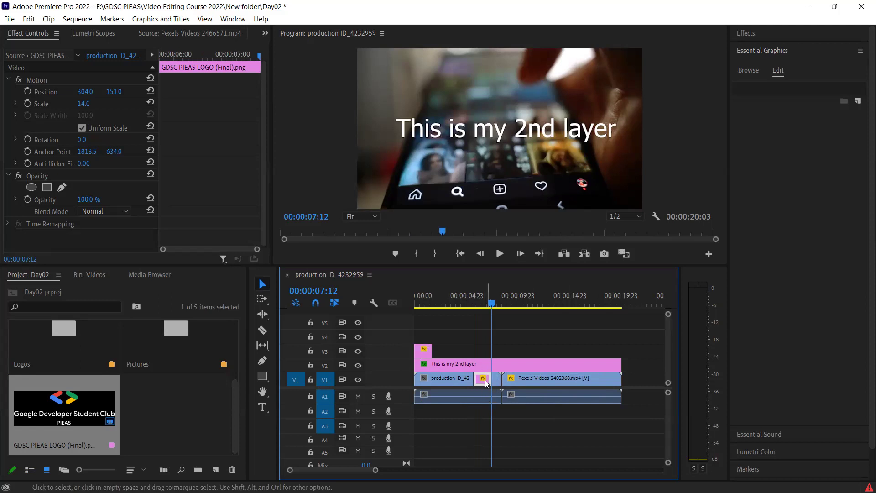
{"action": "mouse_move", "coordinate": [464, 302]}
{"action": "left_mouse_down"}
{"action": "mouse_move", "coordinate": [413, 301]}
{"action": "mouse_move", "coordinate": [479, 308]}
{"action": "left_mouse_up"}
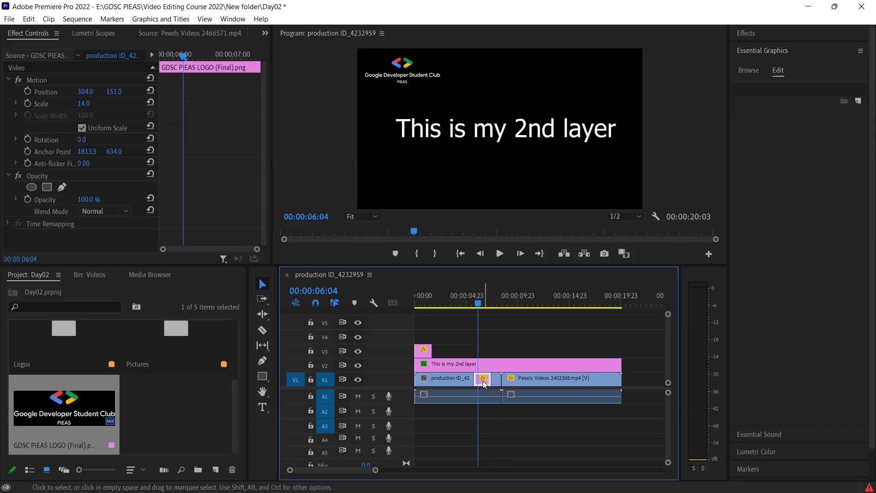
{"action": "mouse_move", "coordinate": [484, 385]}
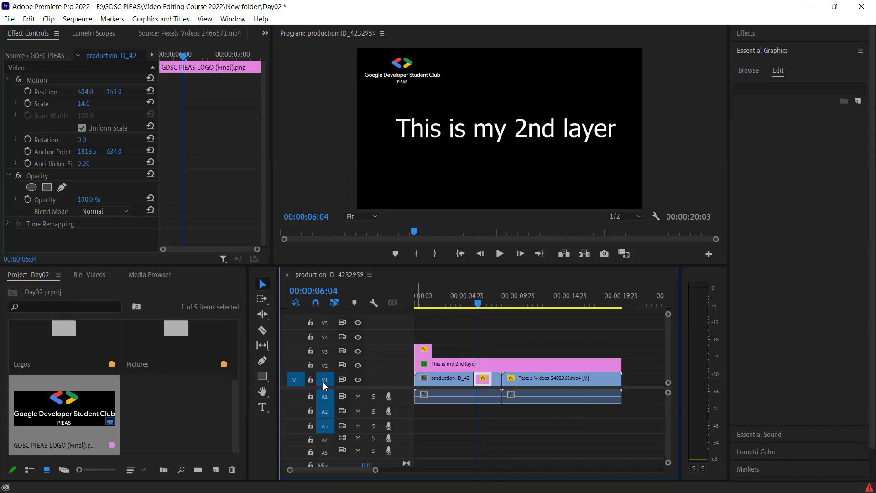
{"action": "key", "text": "ctrl+z"}
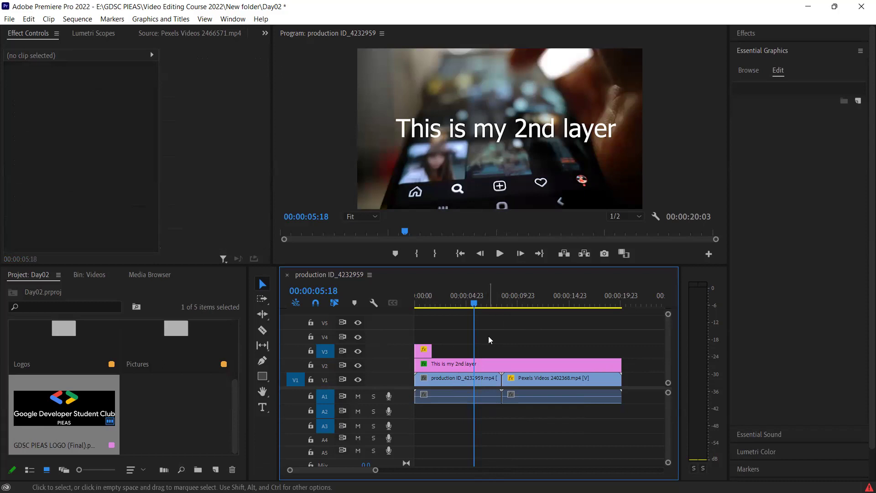
Paste GDSC logo copies on V3 at 05:18, 10:12 and 16:00, then scrub back to review them
{"action": "key", "text": "ctrl+v"}
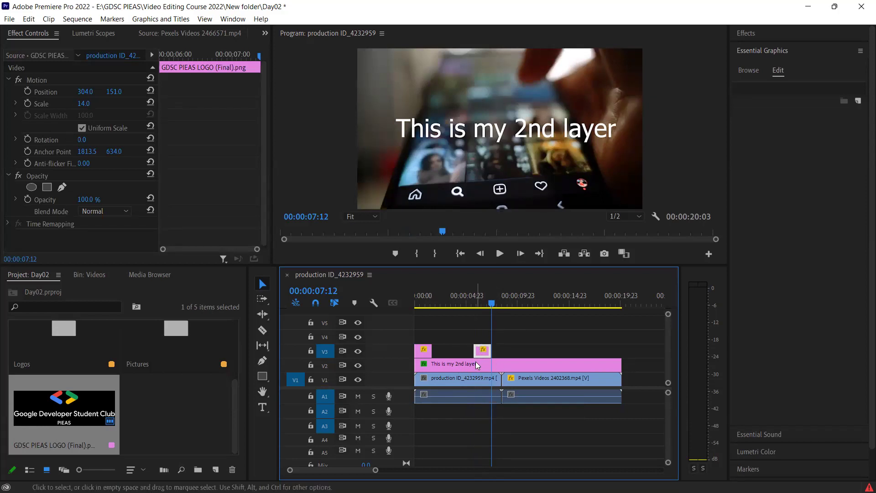
{"action": "mouse_move", "coordinate": [464, 300]}
{"action": "left_mouse_down"}
{"action": "mouse_move", "coordinate": [427, 304]}
{"action": "mouse_move", "coordinate": [492, 307]}
{"action": "left_mouse_up"}
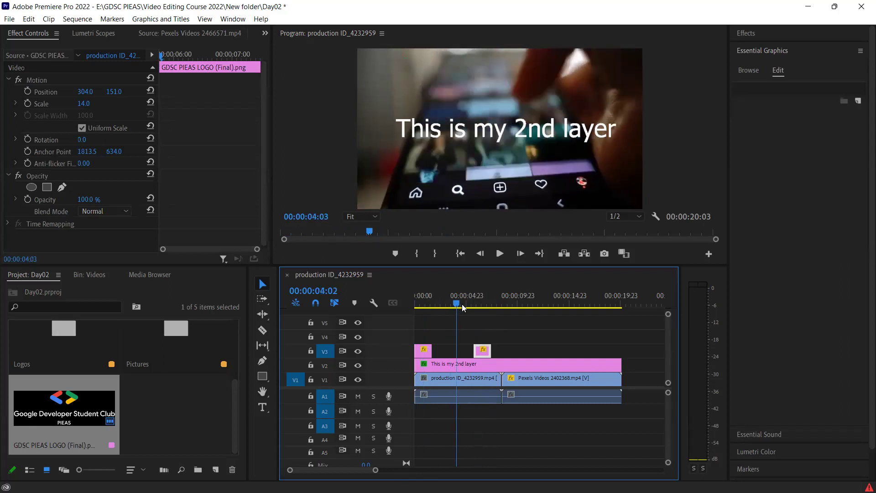
{"action": "left_click_drag", "start_coordinate": [493, 307], "coordinate": [524, 309]}
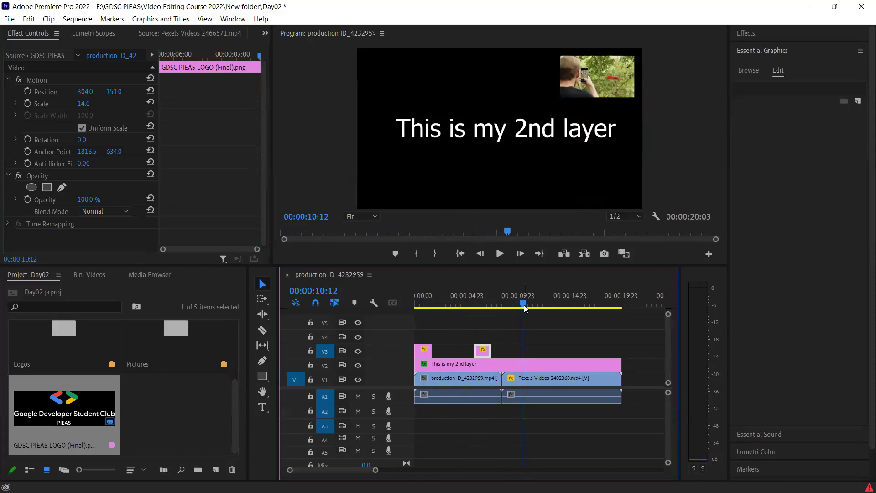
{"action": "key", "text": "ctrl+v"}
{"action": "left_click_drag", "start_coordinate": [541, 306], "coordinate": [580, 307]}
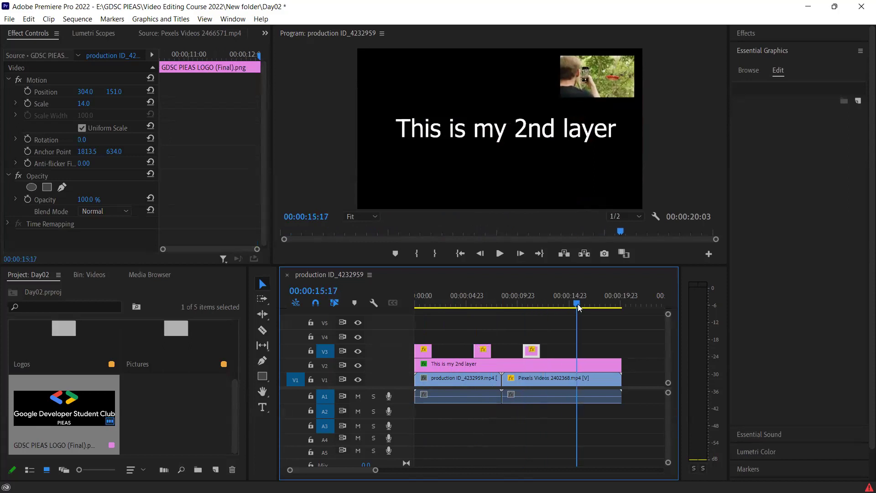
{"action": "key", "text": "ctrl+v"}
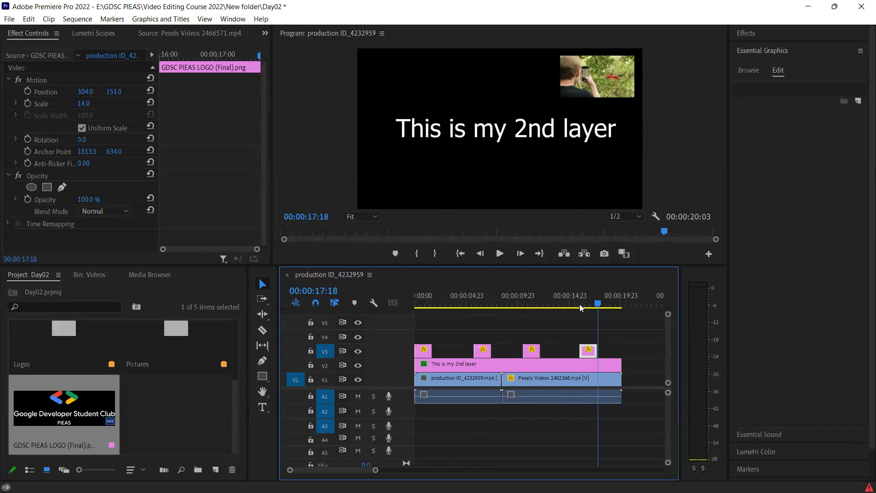
{"action": "left_click_drag", "start_coordinate": [580, 307], "coordinate": [463, 295]}
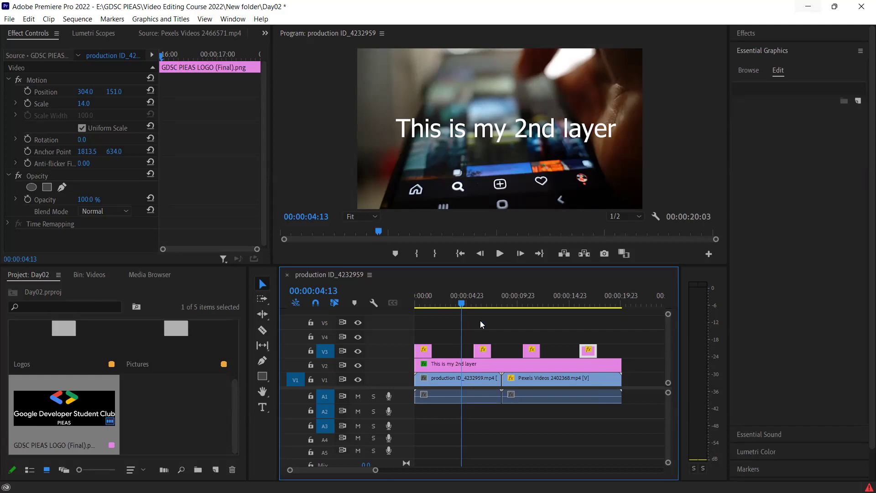
Drop the youtube-6553743 SUBSCRIBED PNG onto track V4, then hide tracks V3 and V2
{"action": "left_click_drag", "start_coordinate": [458, 331], "coordinate": [480, 335]}
{"action": "key", "text": "Down"}
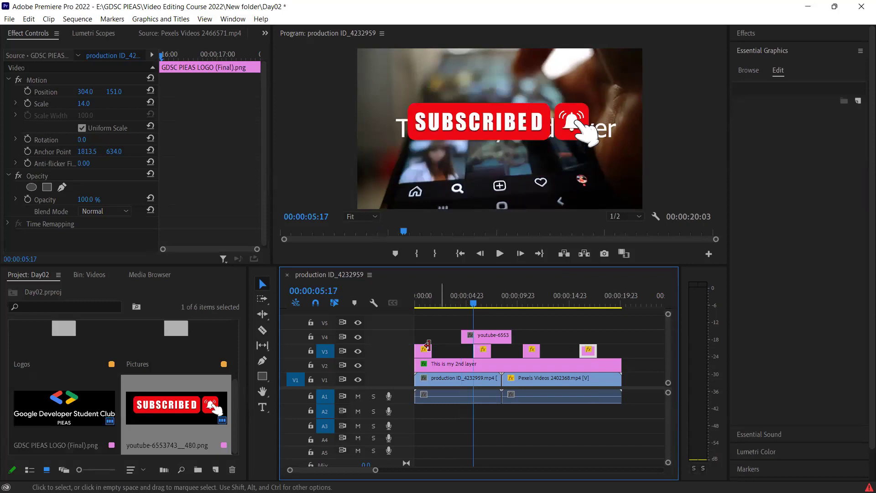
{"action": "left_click", "coordinate": [356, 351]}
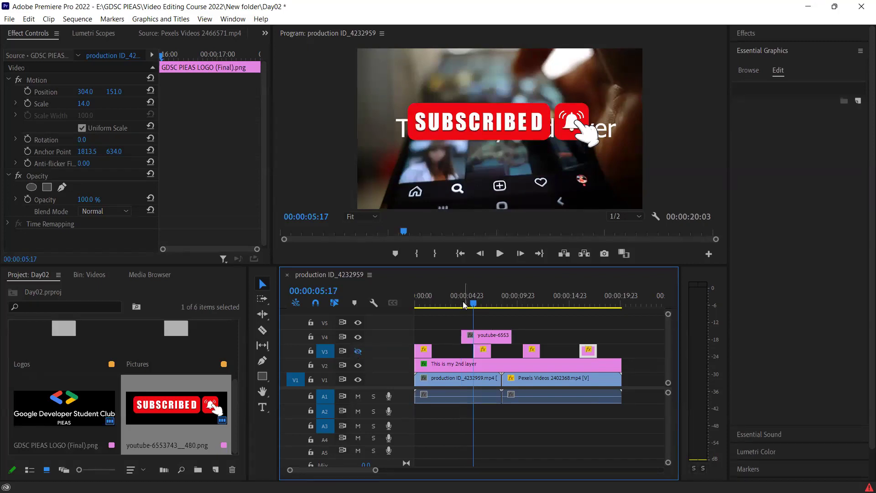
{"action": "left_click", "coordinate": [358, 367]}
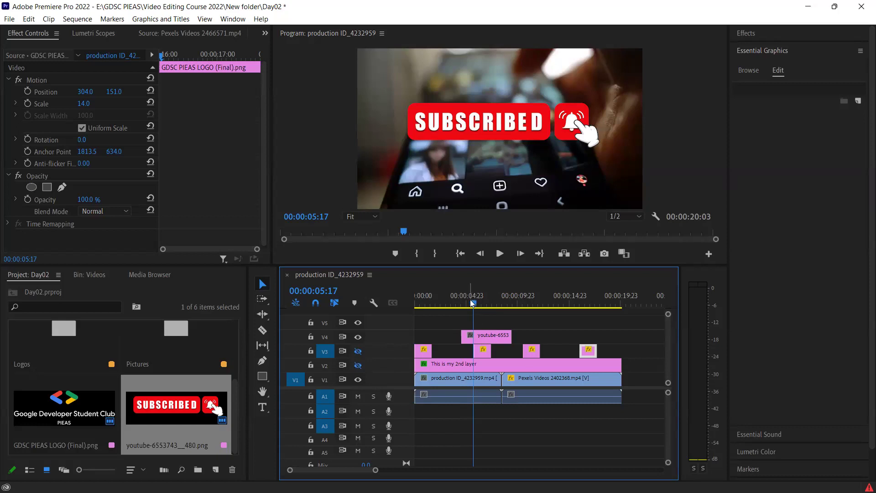
Play the sequence from the start to about two seconds and select the SUBSCRIBED clip
{"action": "left_click_drag", "start_coordinate": [470, 299], "coordinate": [414, 312]}
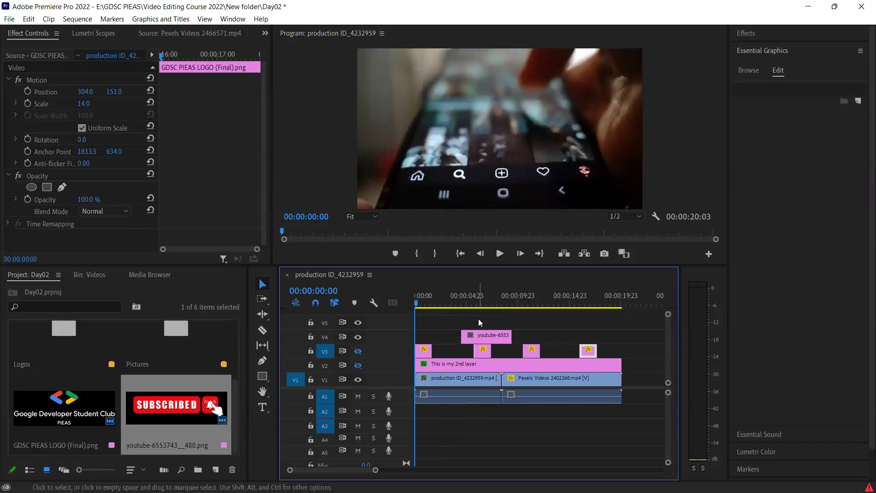
{"action": "key", "text": "space"}
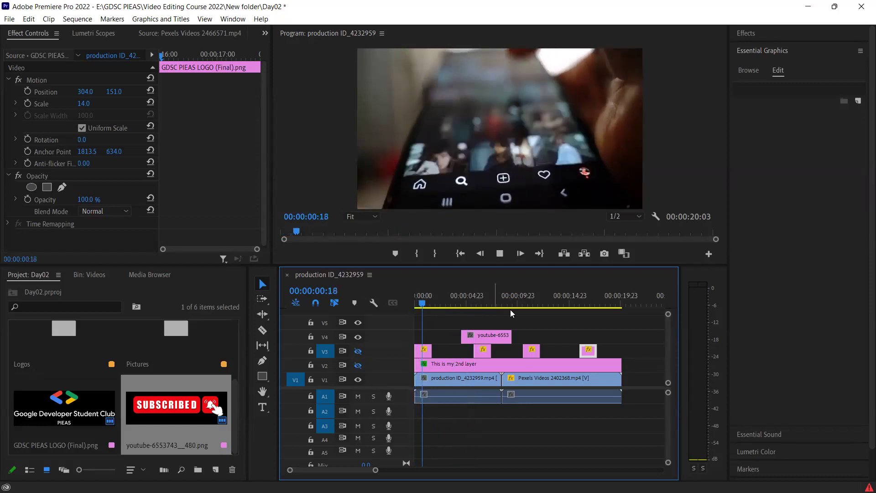
{"action": "key", "text": "space"}
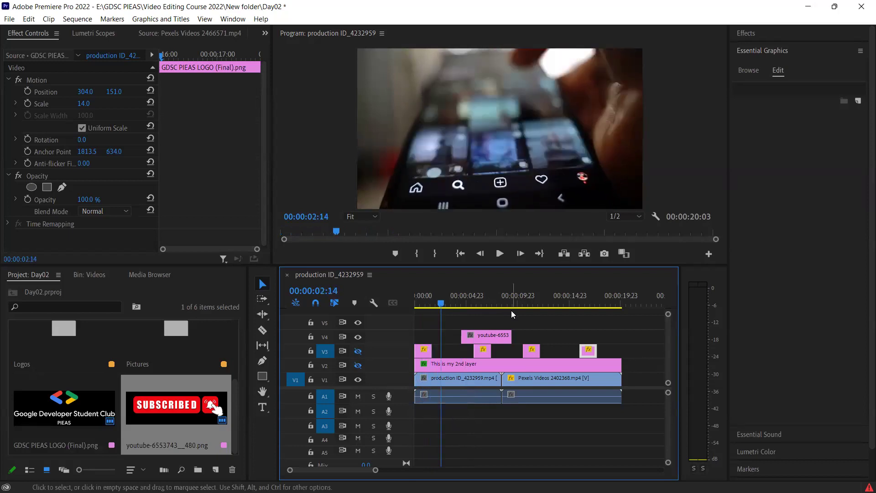
{"action": "left_click", "coordinate": [477, 338]}
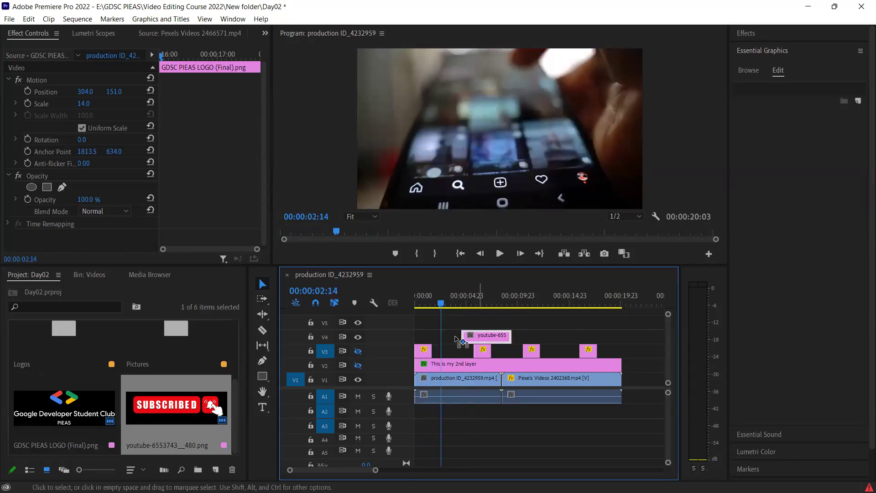
Start the SUBSCRIBED clip at the playhead, set Position to 960, 953 and Scale 53, and trim its end
{"action": "mouse_move", "coordinate": [463, 338]}
{"action": "left_mouse_down"}
{"action": "mouse_move", "coordinate": [442, 338]}
{"action": "mouse_move", "coordinate": [461, 335]}
{"action": "left_mouse_up"}
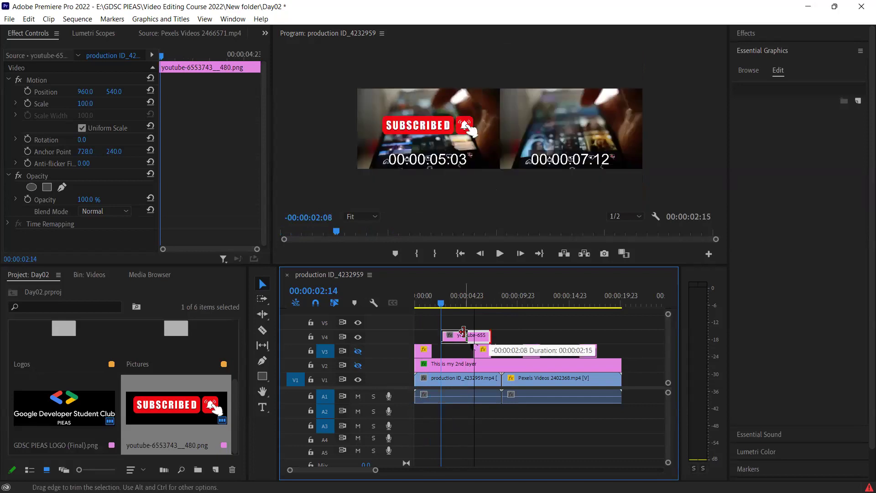
{"action": "left_click_drag", "start_coordinate": [112, 92], "coordinate": [183, 91]}
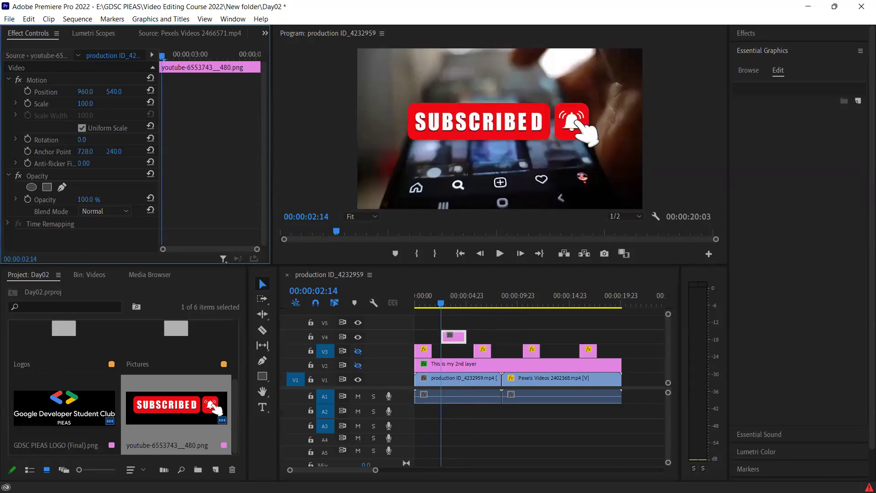
{"action": "left_click_drag", "start_coordinate": [114, 91], "coordinate": [151, 92]}
{"action": "mouse_move", "coordinate": [84, 103]}
{"action": "left_mouse_down"}
{"action": "mouse_move", "coordinate": [64, 103]}
{"action": "mouse_move", "coordinate": [123, 92]}
{"action": "left_mouse_up"}
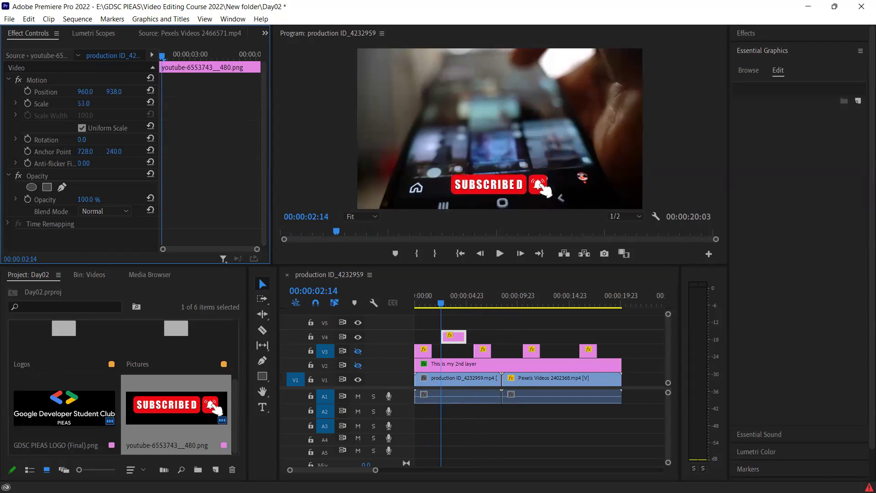
{"action": "left_click_drag", "start_coordinate": [465, 337], "coordinate": [454, 336]}
{"action": "left_click", "coordinate": [416, 303]}
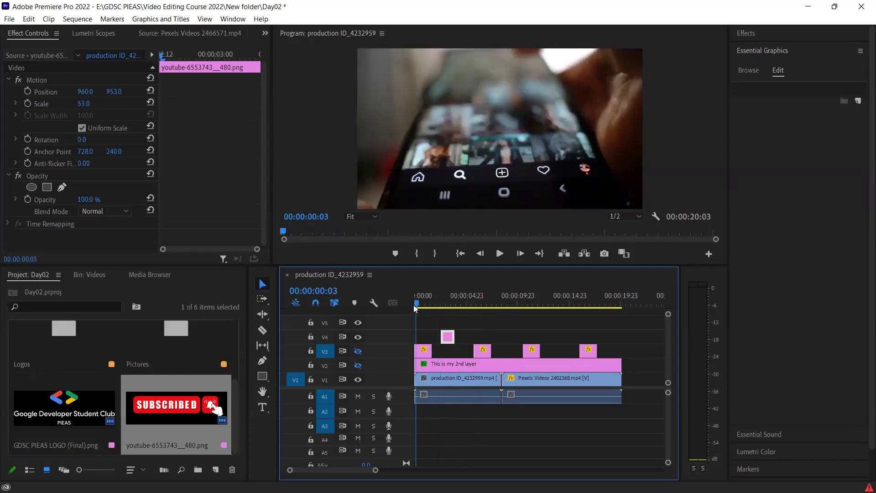
Review playback, then reset the Pexels Videos 2402368 clip's Position and Scale parameters
{"action": "key", "text": "space"}
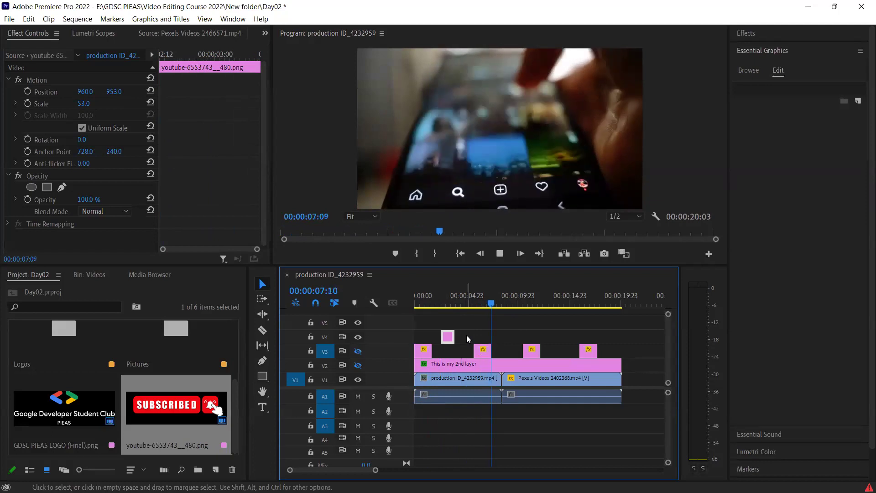
{"action": "key", "text": "space"}
{"action": "left_click", "coordinate": [542, 381]}
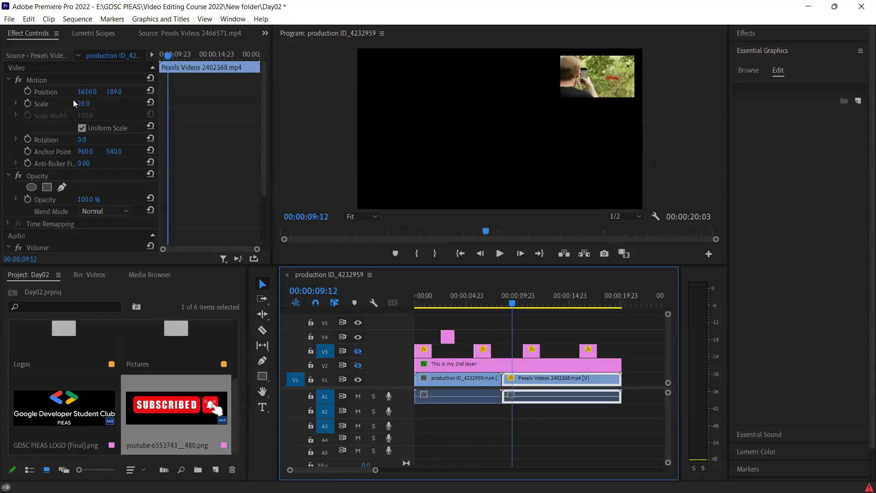
{"action": "left_click", "coordinate": [151, 90]}
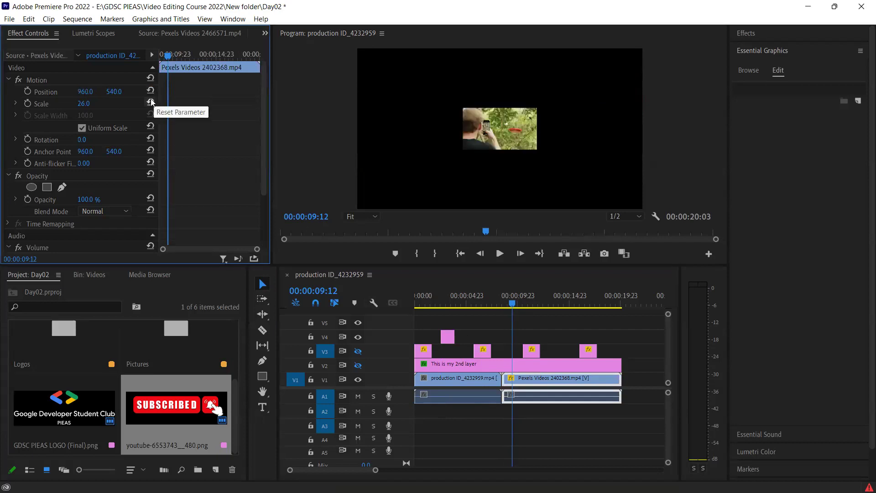
{"action": "left_click", "coordinate": [486, 296]}
Play back to check the restored clip and select the SUBSCRIBED clip on V4
{"action": "key", "text": "space"}
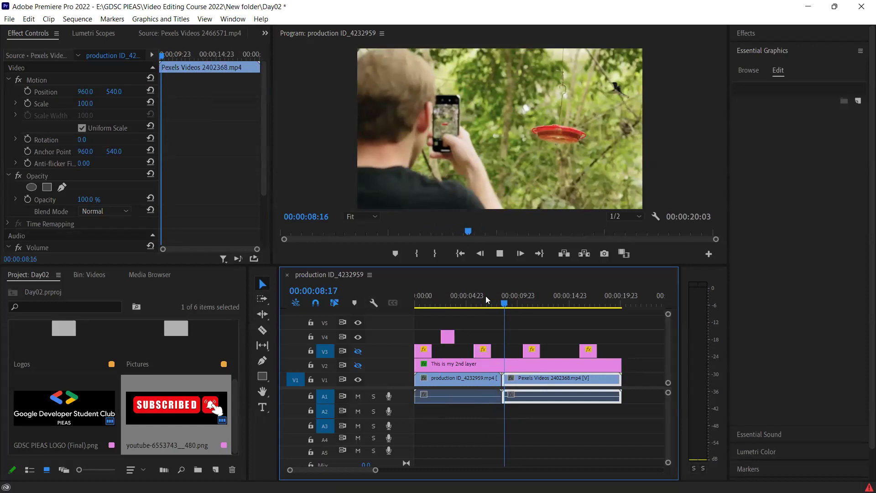
{"action": "key", "text": "space"}
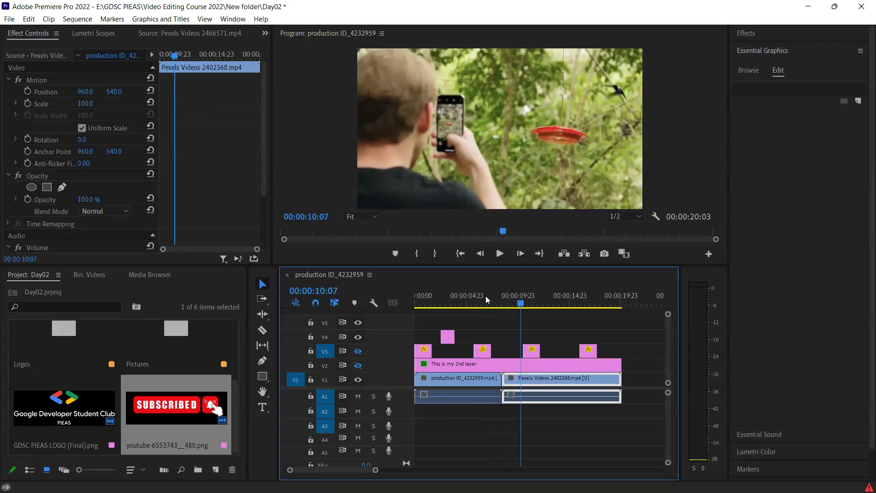
{"action": "left_click", "coordinate": [447, 337]}
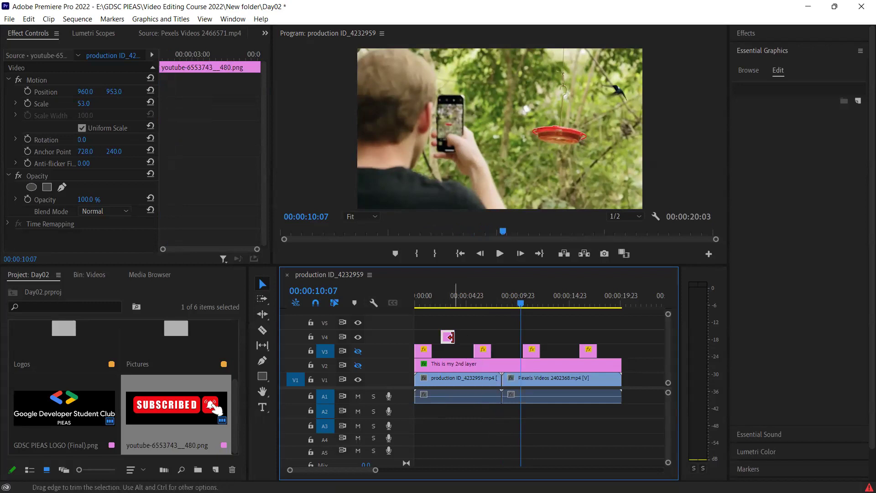
Copy the SUBSCRIBED clip and make V4 the paste target track instead of V3
{"action": "left_click", "coordinate": [455, 329]}
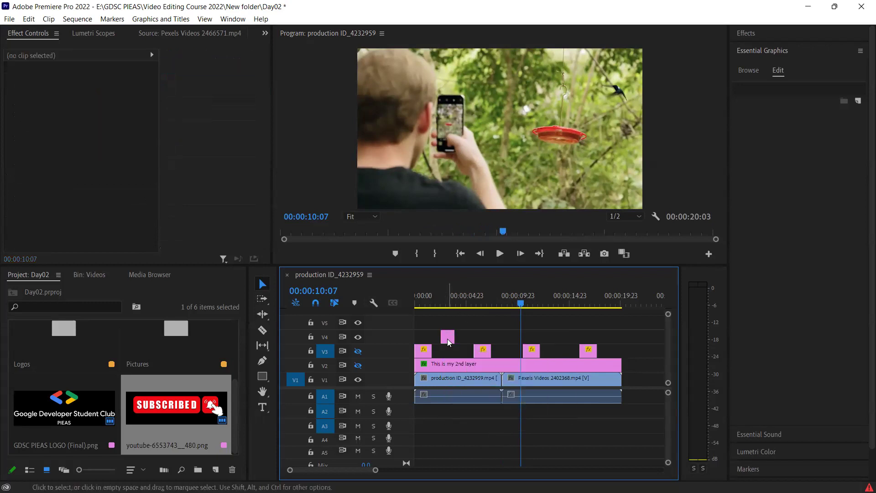
{"action": "right_click", "coordinate": [447, 340]}
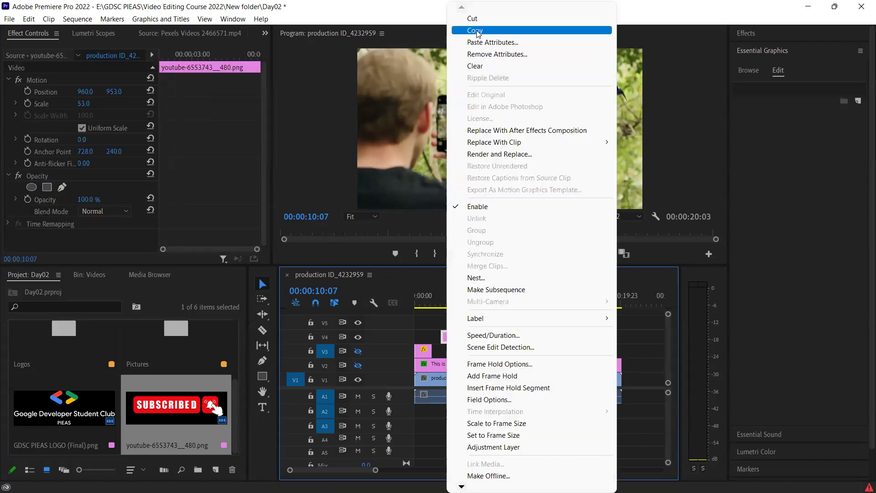
{"action": "key", "text": "Escape"}
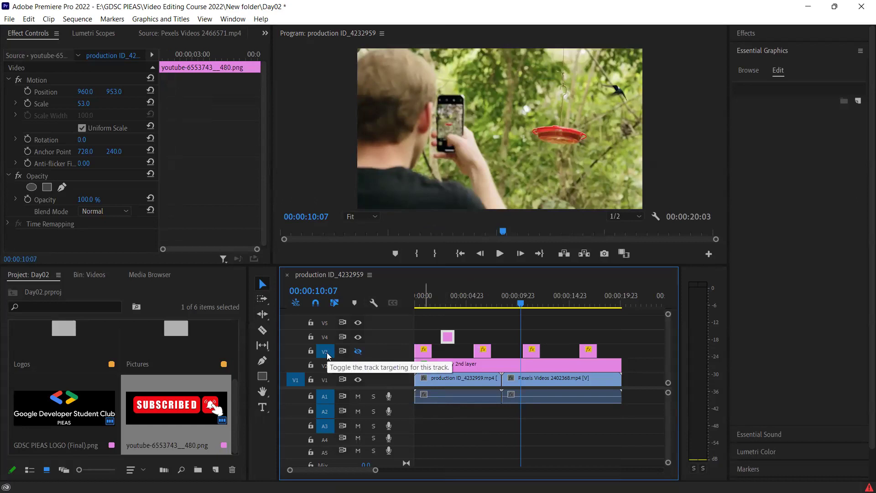
{"action": "left_click", "coordinate": [327, 355]}
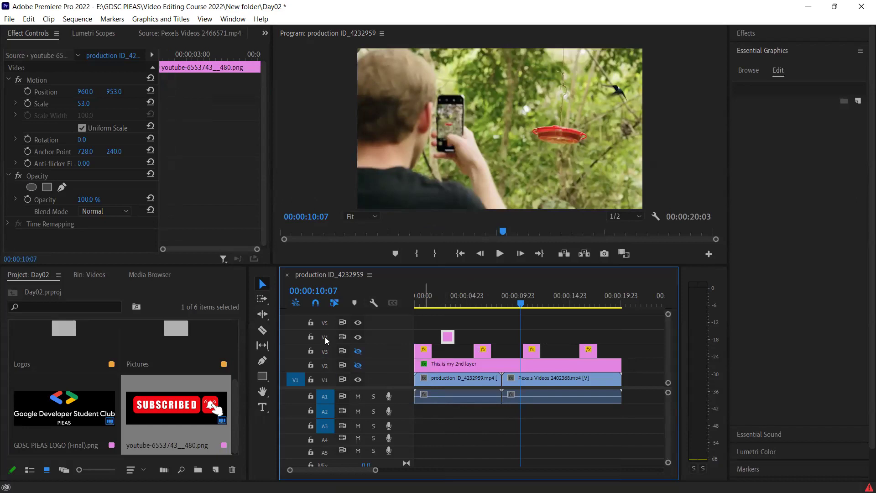
{"action": "left_click", "coordinate": [325, 336]}
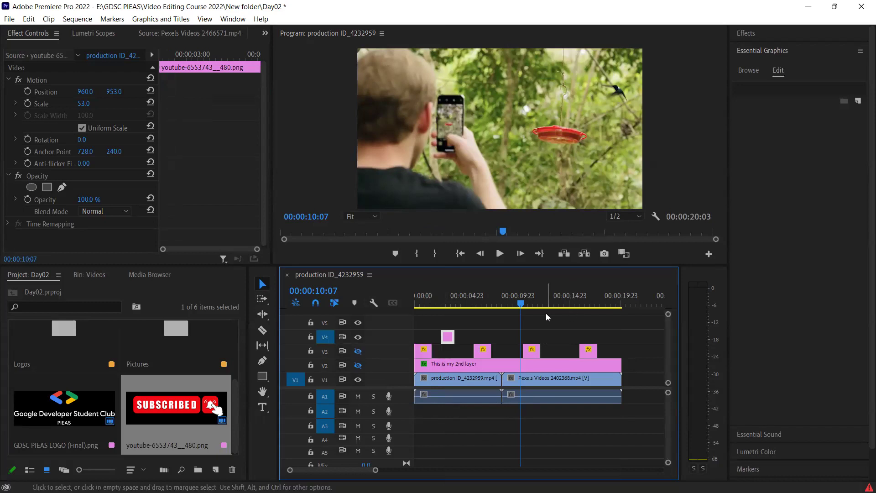
Paste SUBSCRIBED copies at the playhead, around 16 seconds and around 6 seconds
{"action": "key", "text": "ctrl+v"}
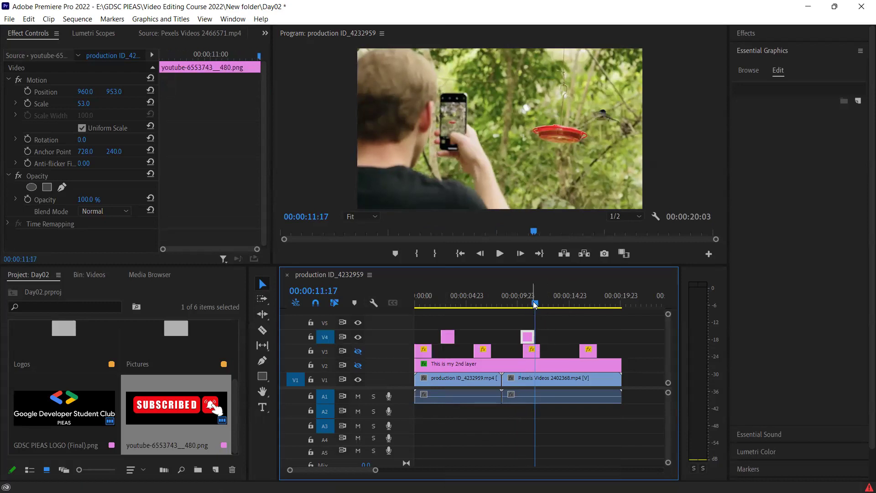
{"action": "left_click_drag", "start_coordinate": [531, 305], "coordinate": [586, 305]}
{"action": "key", "text": "ctrl+v"}
{"action": "left_click", "coordinate": [479, 304]}
{"action": "key", "text": "ctrl+v"}
{"action": "mouse_move", "coordinate": [491, 304]}
{"action": "left_mouse_down"}
{"action": "mouse_move", "coordinate": [450, 310]}
{"action": "mouse_move", "coordinate": [576, 304]}
{"action": "mouse_move", "coordinate": [512, 307]}
{"action": "left_mouse_up"}
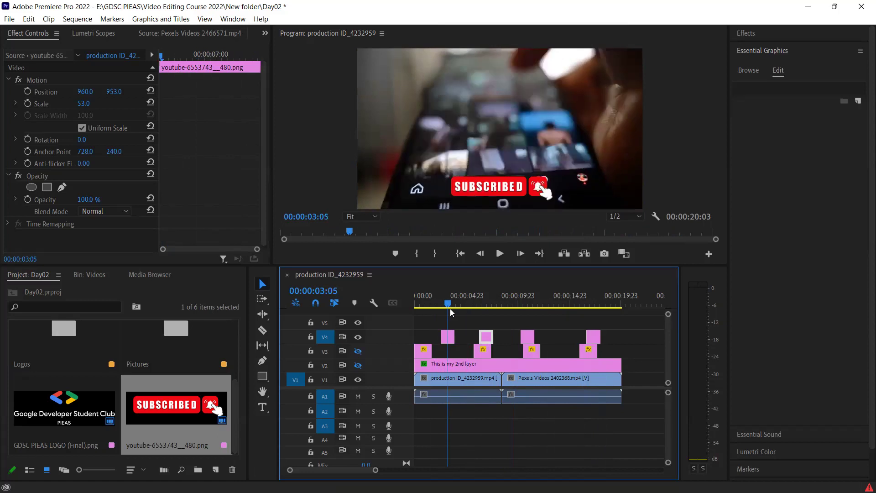
Lock tracks V3, V2 and V1, then paste a SUBSCRIBED copy near 00:00:00:23
{"action": "left_click_drag", "start_coordinate": [513, 307], "coordinate": [524, 306]}
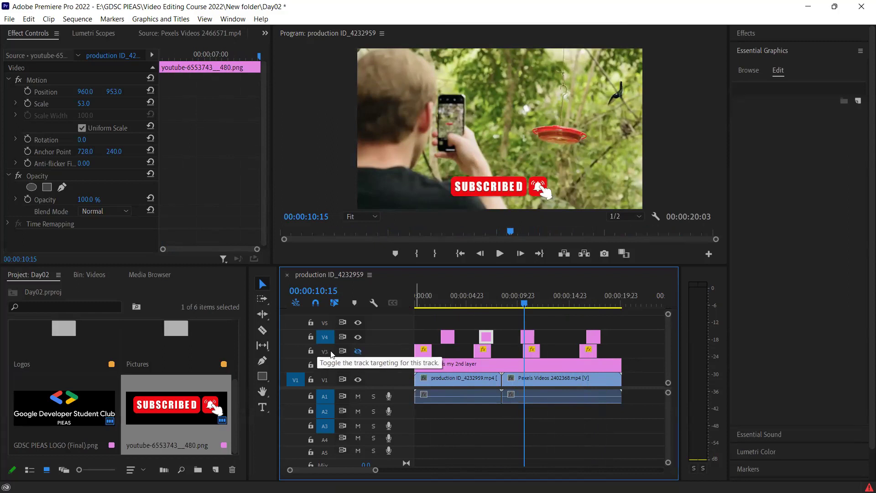
{"action": "left_click", "coordinate": [311, 351]}
{"action": "left_click", "coordinate": [310, 365]}
{"action": "left_click", "coordinate": [311, 380]}
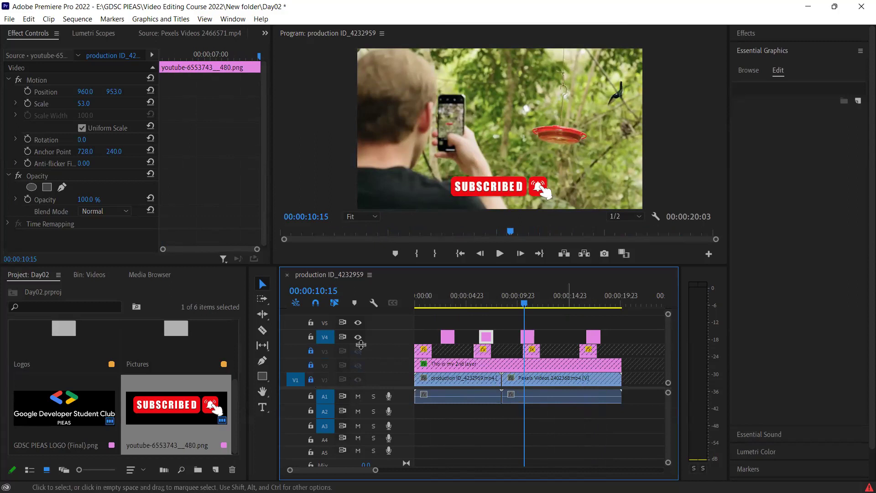
{"action": "left_click", "coordinate": [423, 301]}
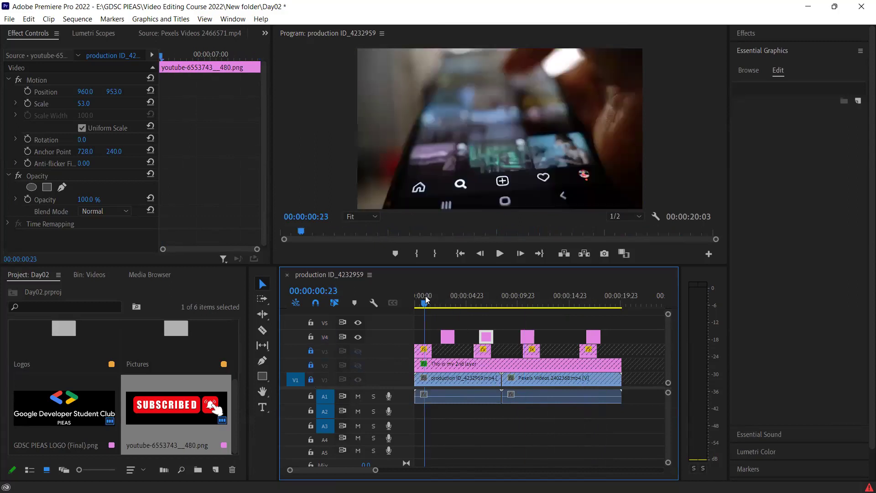
{"action": "key", "text": "ctrl+v"}
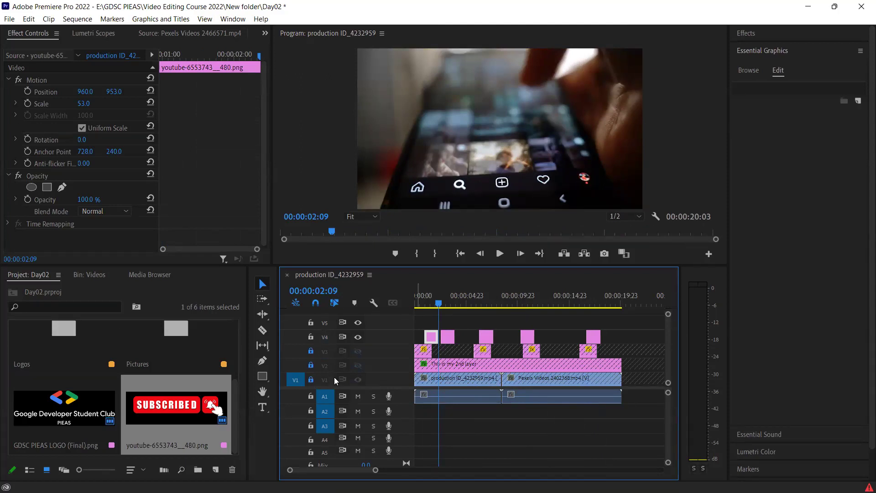
Unlock V3, V2 and V1, then at about 06:12 turn V3 and V2 output back on
{"action": "left_click", "coordinate": [310, 350]}
{"action": "left_click", "coordinate": [310, 365]}
{"action": "left_click", "coordinate": [311, 379]}
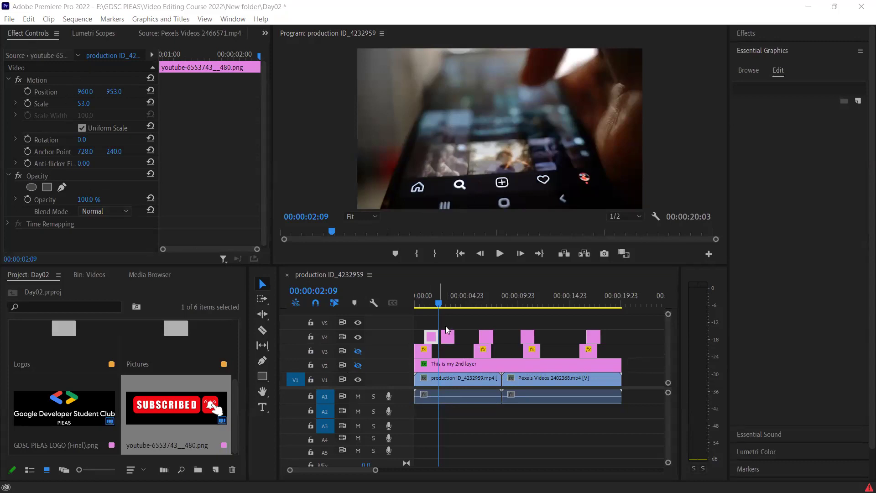
{"action": "left_click_drag", "start_coordinate": [438, 302], "coordinate": [481, 302]}
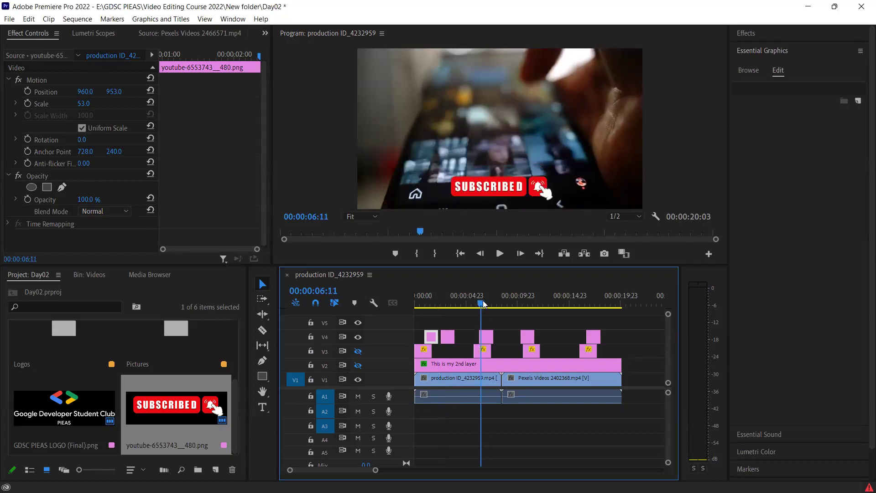
{"action": "left_click", "coordinate": [357, 351]}
{"action": "left_click", "coordinate": [358, 365]}
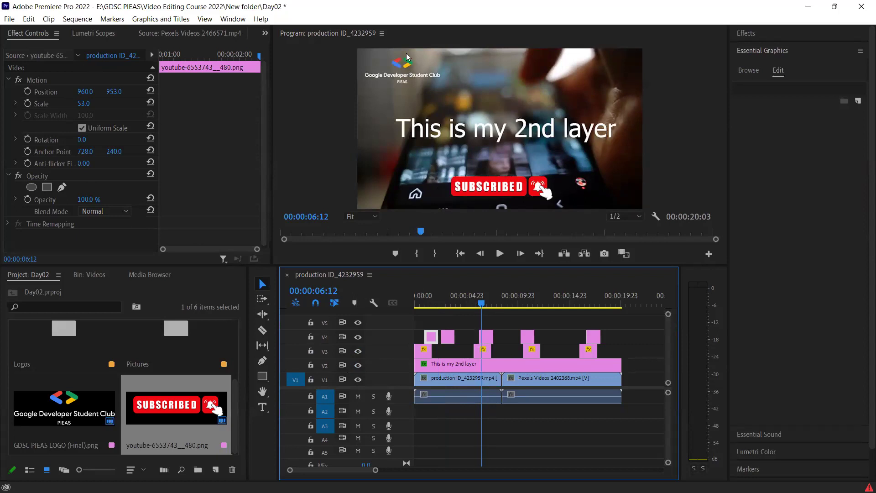
Select the second SUBSCRIBED clip and lock track V4
{"action": "left_click", "coordinate": [458, 99]}
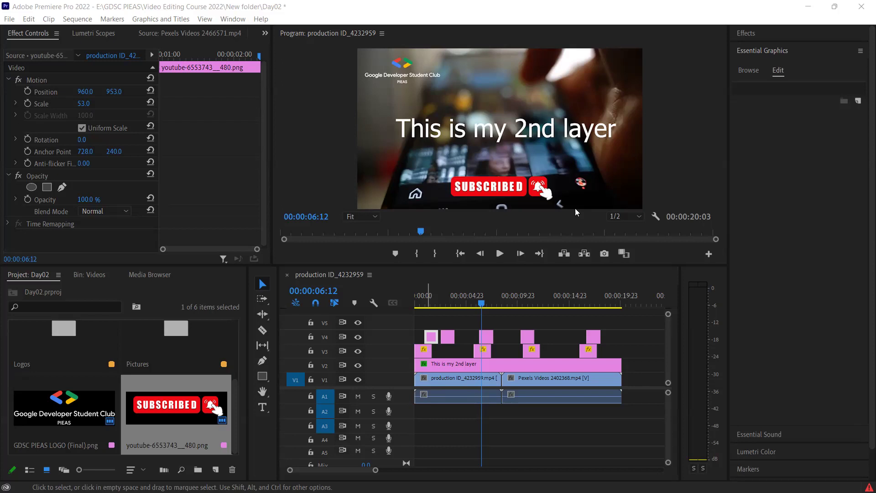
{"action": "left_click", "coordinate": [447, 336]}
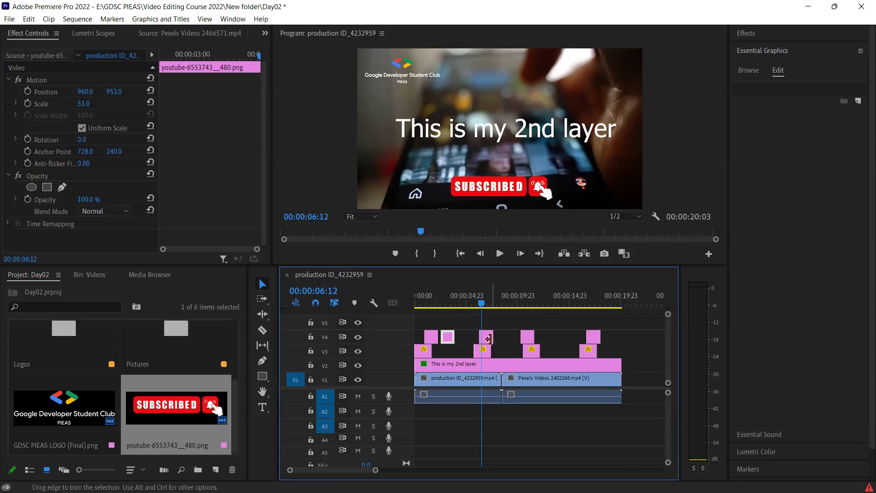
{"action": "left_click", "coordinate": [311, 337]}
Lengthen the first GDSC logo clip on V3 from the sequence start and select it
{"action": "left_click", "coordinate": [428, 304]}
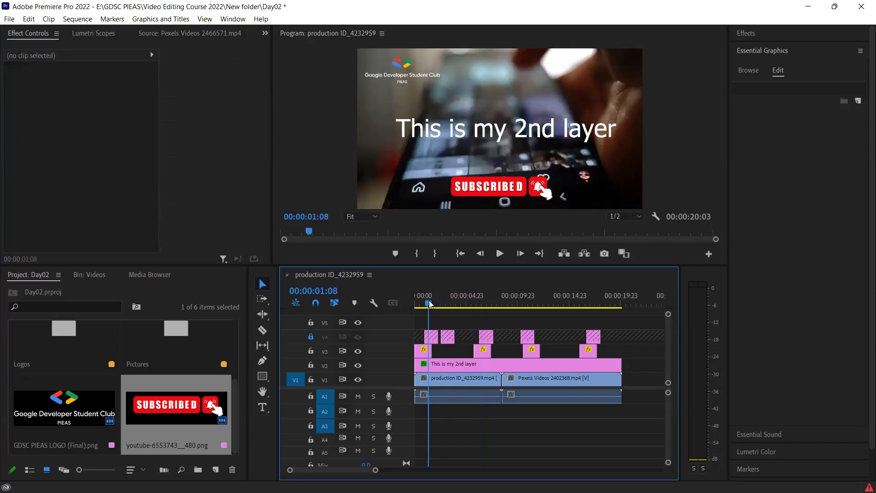
{"action": "left_click_drag", "start_coordinate": [429, 305], "coordinate": [417, 303]}
{"action": "left_click_drag", "start_coordinate": [427, 350], "coordinate": [454, 350]}
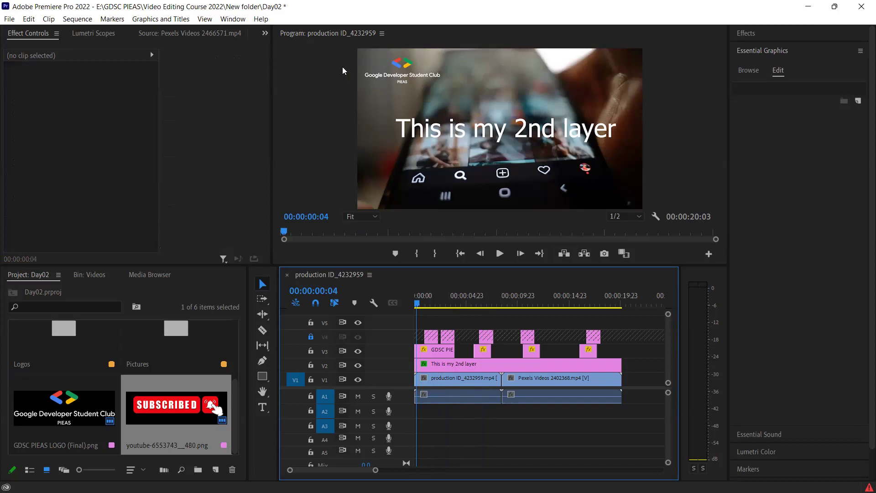
{"action": "left_click", "coordinate": [437, 351]}
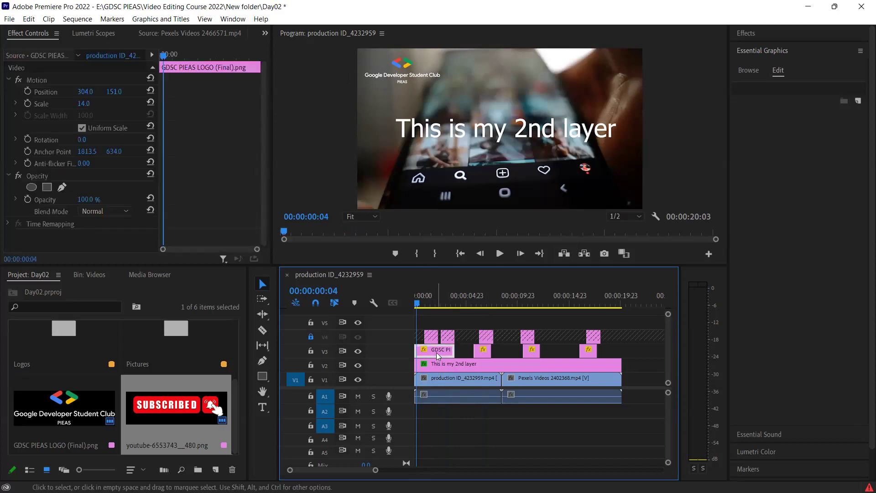
Animate the GDSC logo sliding in: Position X -303 at frame 0, 322 at 01:12
{"action": "left_click", "coordinate": [414, 304]}
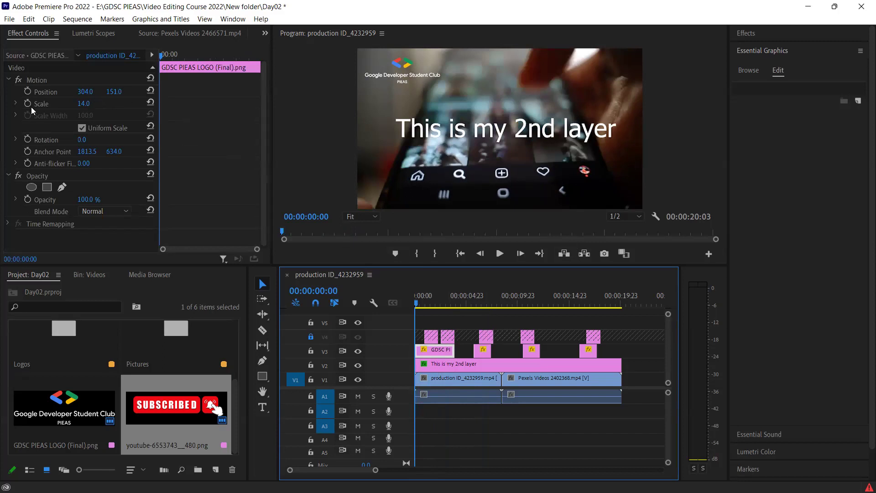
{"action": "left_click_drag", "start_coordinate": [88, 94], "coordinate": [46, 95]}
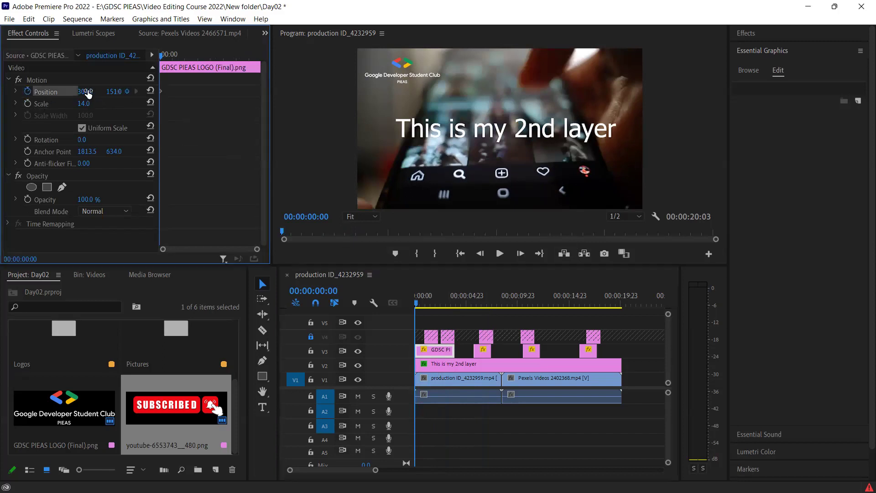
{"action": "left_click", "coordinate": [429, 303]}
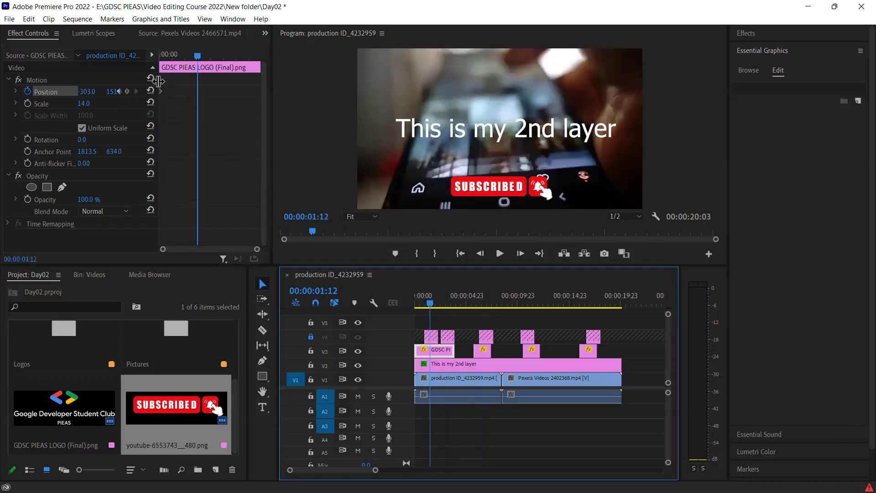
{"action": "left_click_drag", "start_coordinate": [156, 89], "coordinate": [176, 90]}
{"action": "left_click", "coordinate": [147, 92]}
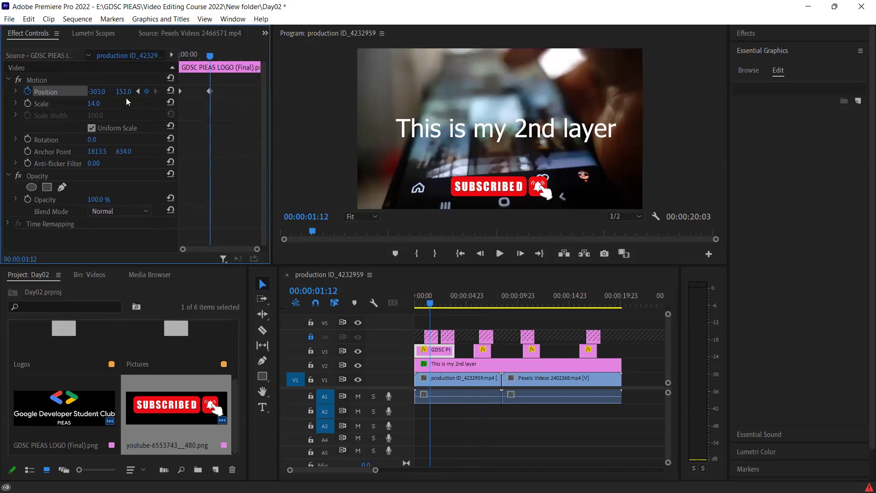
{"action": "left_click_drag", "start_coordinate": [96, 91], "coordinate": [383, 91]}
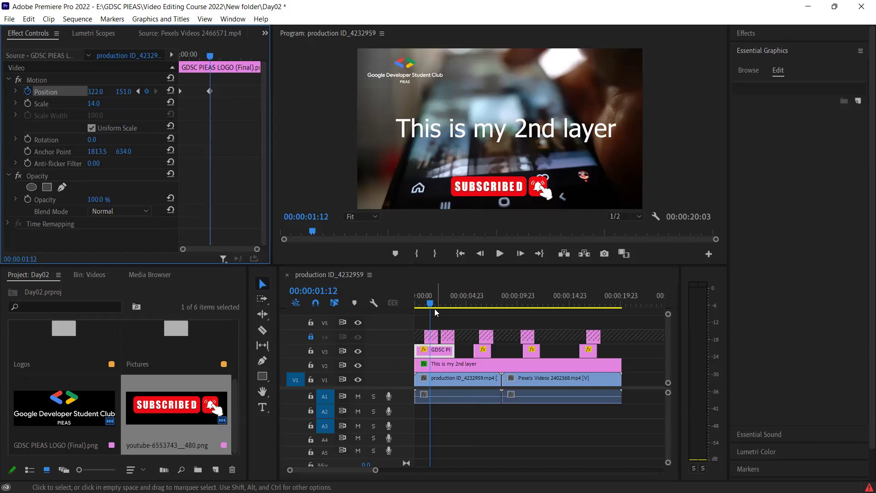
{"action": "left_click_drag", "start_coordinate": [430, 303], "coordinate": [400, 302]}
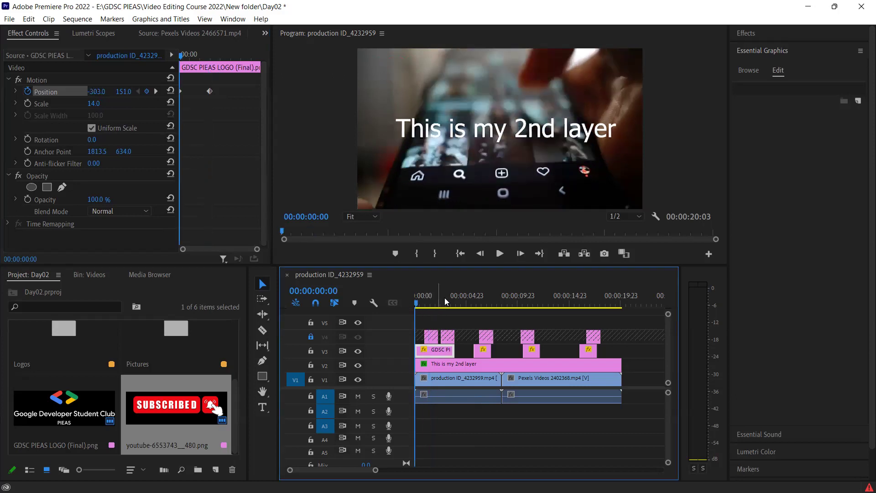
{"action": "key", "text": "space"}
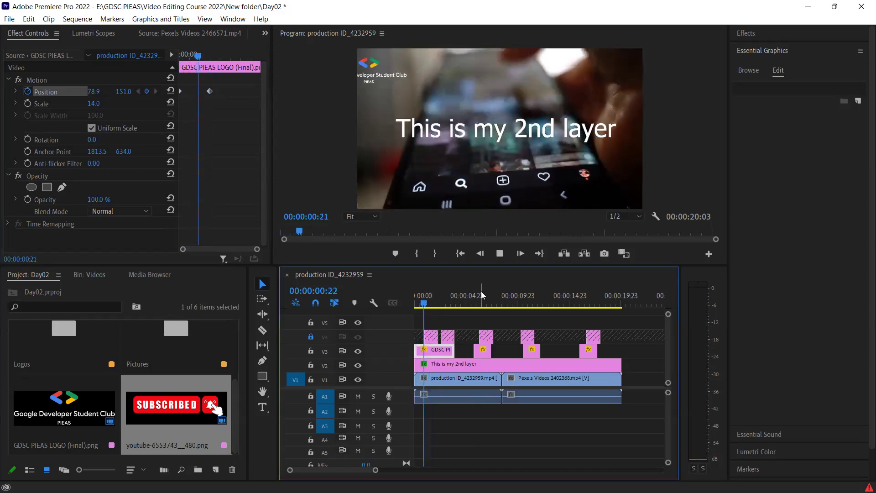
{"action": "key", "text": "space"}
Delete the small V3 clip after the logo and extend the logo clip to about 10 seconds
{"action": "left_click", "coordinate": [446, 303]}
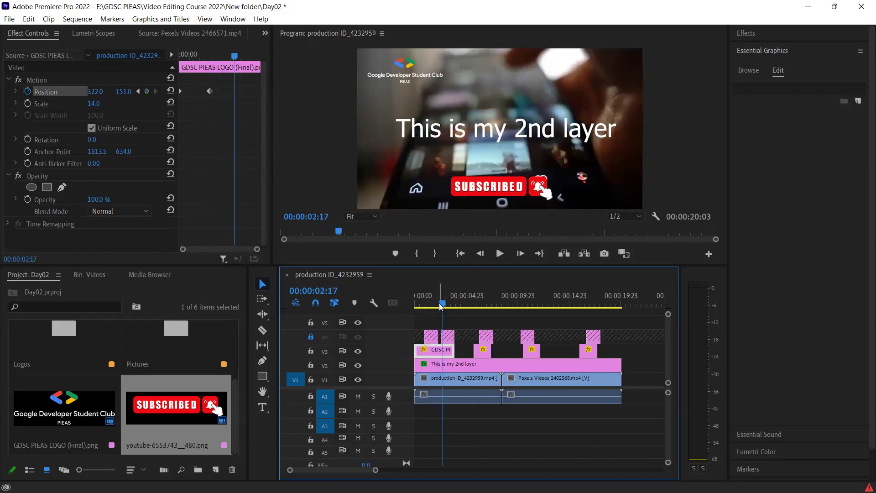
{"action": "left_click_drag", "start_coordinate": [445, 304], "coordinate": [463, 303]}
{"action": "left_click", "coordinate": [484, 353]}
{"action": "key", "text": "Delete"}
{"action": "mouse_move", "coordinate": [454, 350]}
{"action": "left_mouse_down"}
{"action": "mouse_move", "coordinate": [495, 348]}
{"action": "mouse_move", "coordinate": [464, 304]}
{"action": "mouse_move", "coordinate": [522, 350]}
{"action": "left_mouse_up"}
{"action": "left_click", "coordinate": [470, 303]}
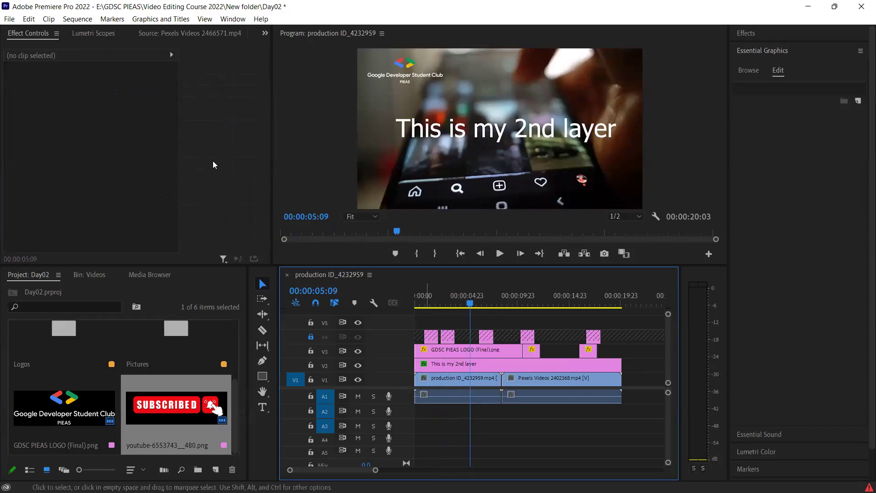
Keyframe the logo Position at 05:09 and at 06:15 with X 1608, then play from the start
{"action": "left_click", "coordinate": [456, 349]}
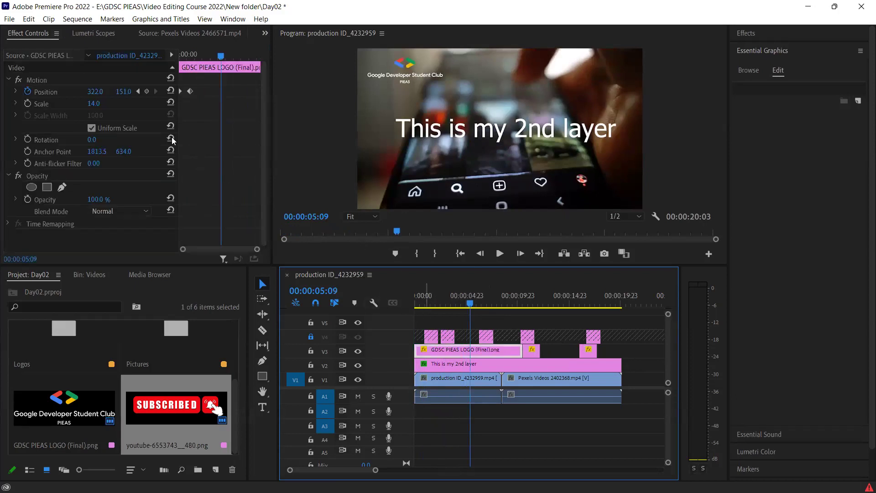
{"action": "left_click", "coordinate": [146, 92]}
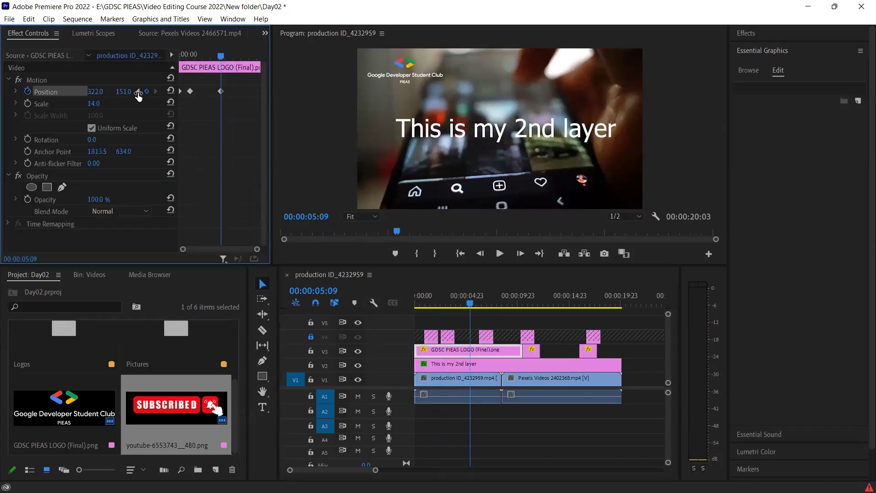
{"action": "left_click_drag", "start_coordinate": [221, 56], "coordinate": [230, 56]}
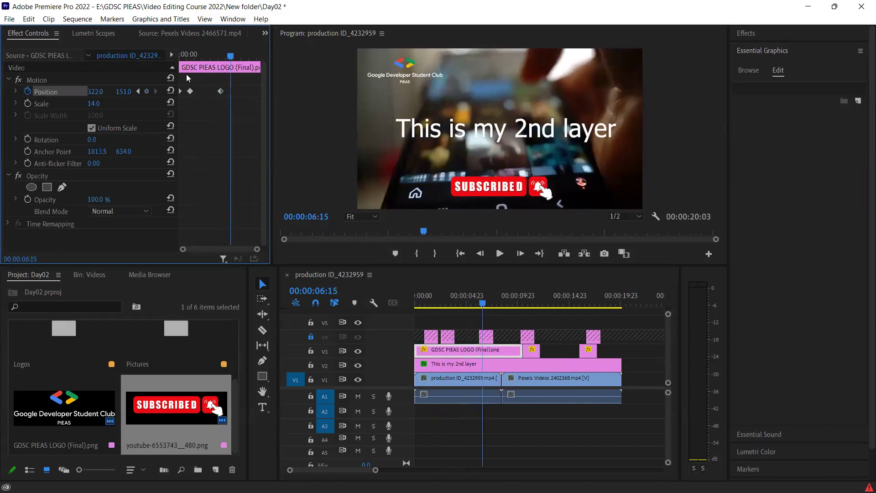
{"action": "left_click_drag", "start_coordinate": [95, 91], "coordinate": [297, 91]}
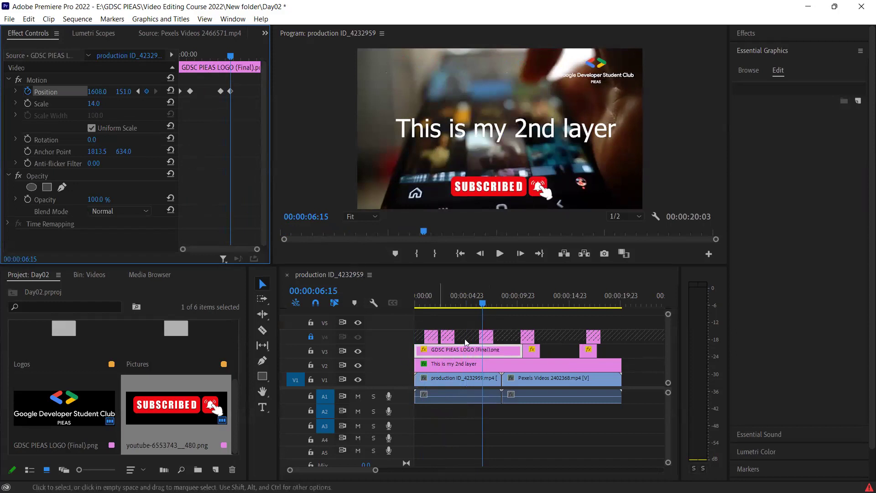
{"action": "left_click_drag", "start_coordinate": [484, 305], "coordinate": [416, 305]}
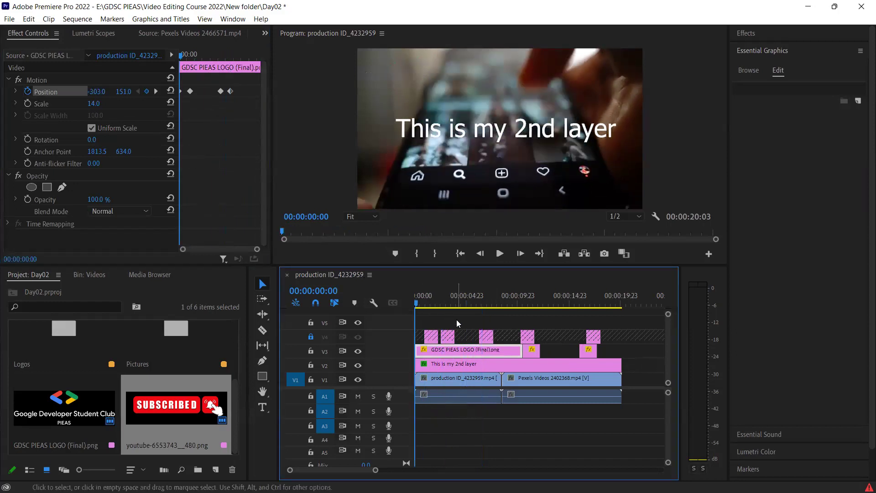
{"action": "key", "text": "space"}
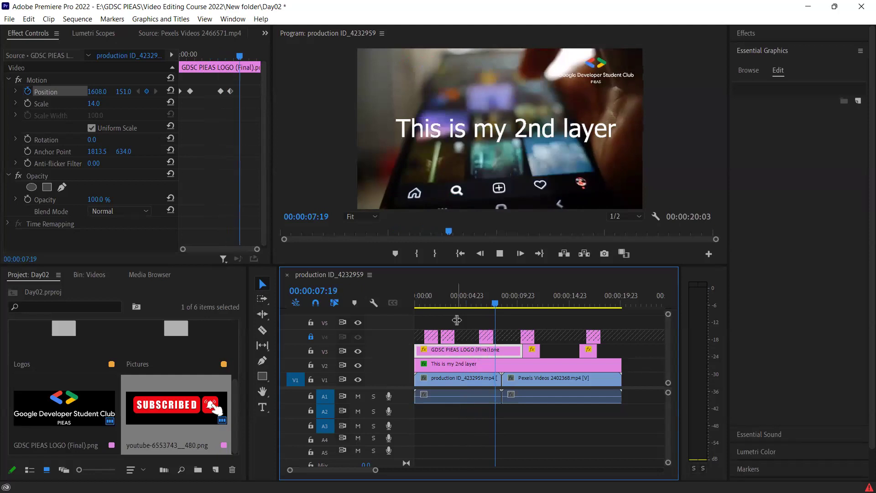
{"action": "key", "text": "space"}
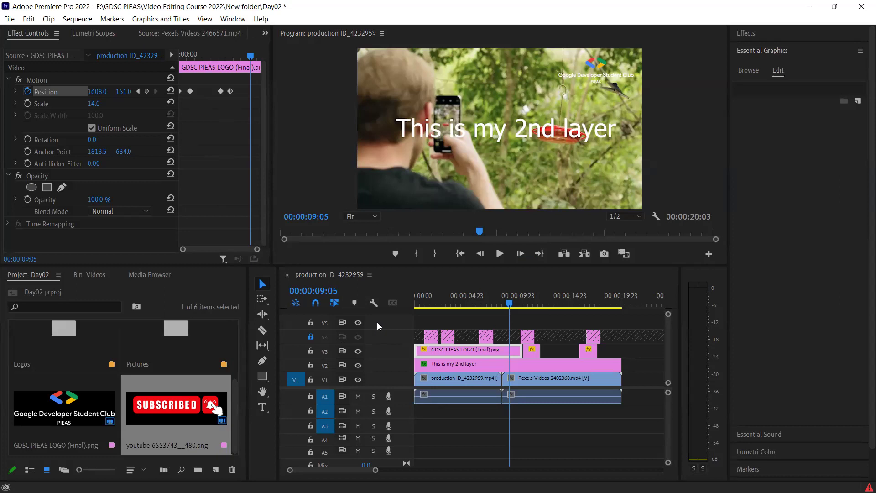
Undo the logo clip's lengthening on V3, unlock track V4, and move the playhead back to 05:18
{"action": "left_click", "coordinate": [361, 356]}
{"action": "key", "text": "ctrl+z"}
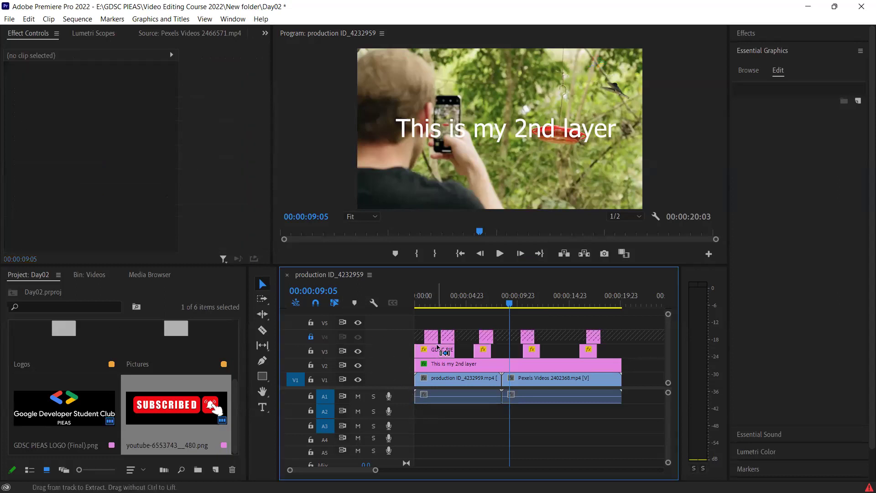
{"action": "left_click", "coordinate": [310, 336]}
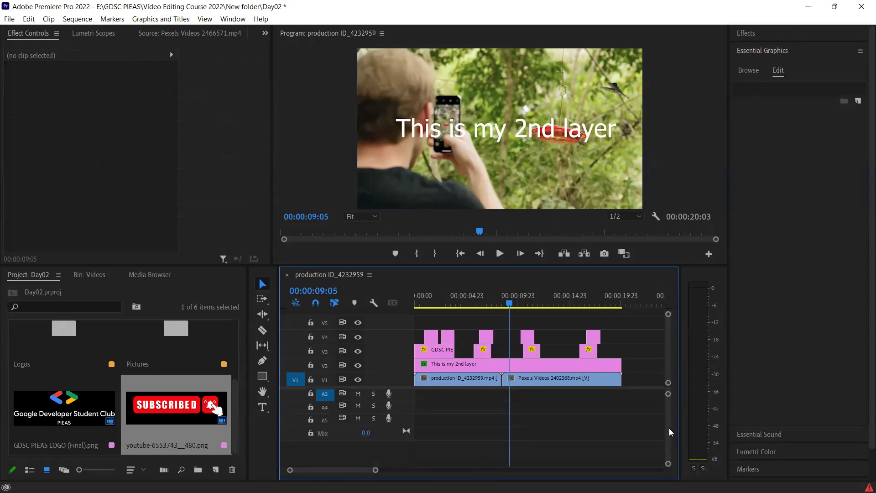
{"action": "left_click_drag", "start_coordinate": [512, 303], "coordinate": [474, 303]}
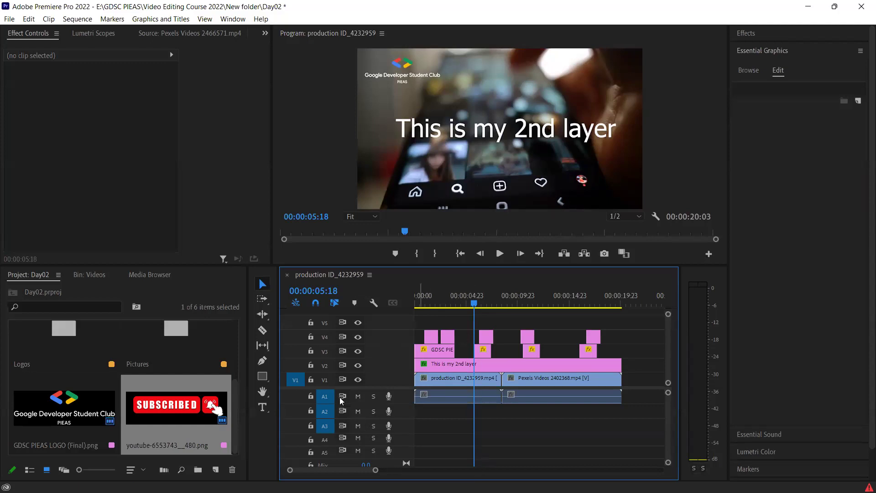
{"action": "left_click", "coordinate": [325, 411]}
{"action": "left_click", "coordinate": [324, 426]}
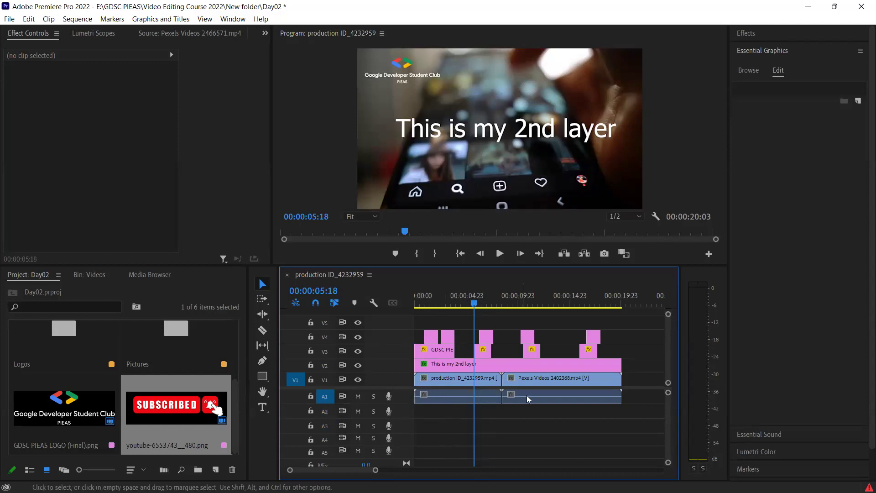
{"action": "left_click", "coordinate": [324, 396]}
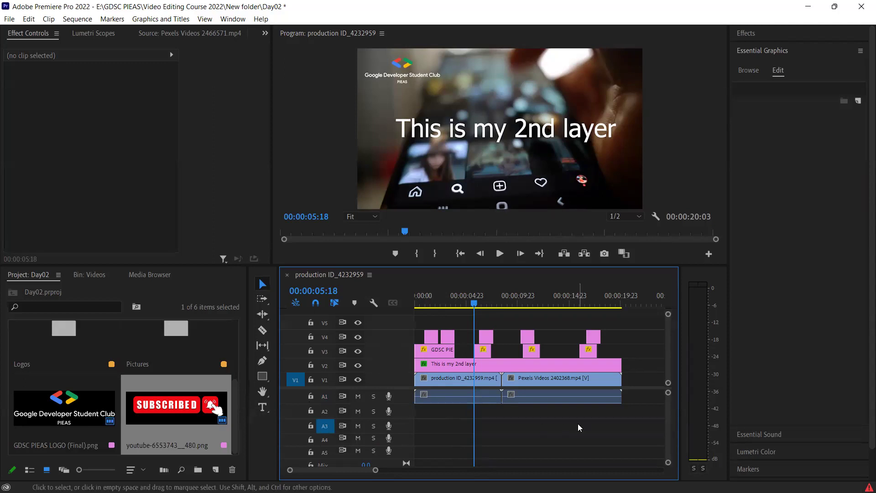
{"action": "left_click", "coordinate": [311, 396]}
{"action": "left_click", "coordinate": [310, 410]}
{"action": "left_click", "coordinate": [310, 410]}
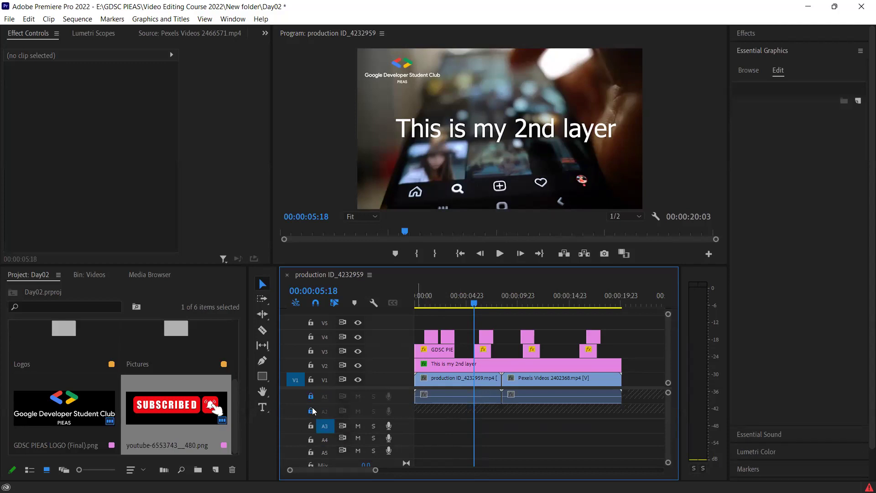
{"action": "left_click", "coordinate": [310, 396]}
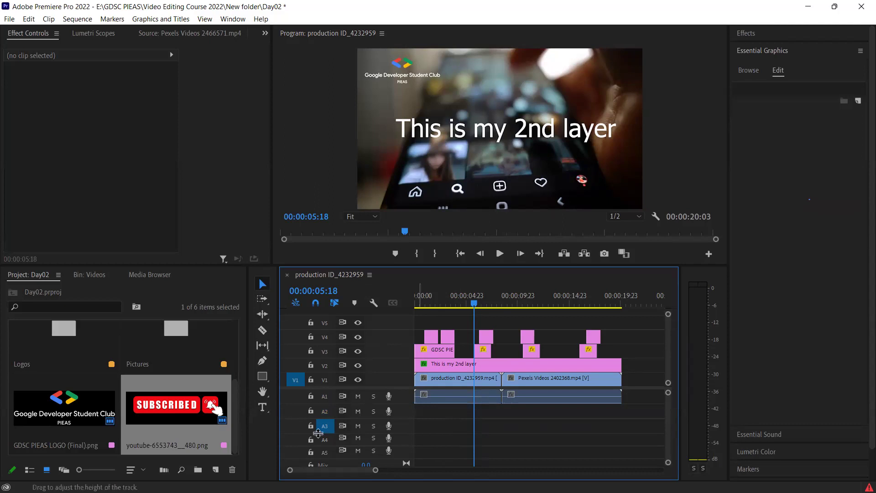
{"action": "left_click", "coordinate": [358, 380]}
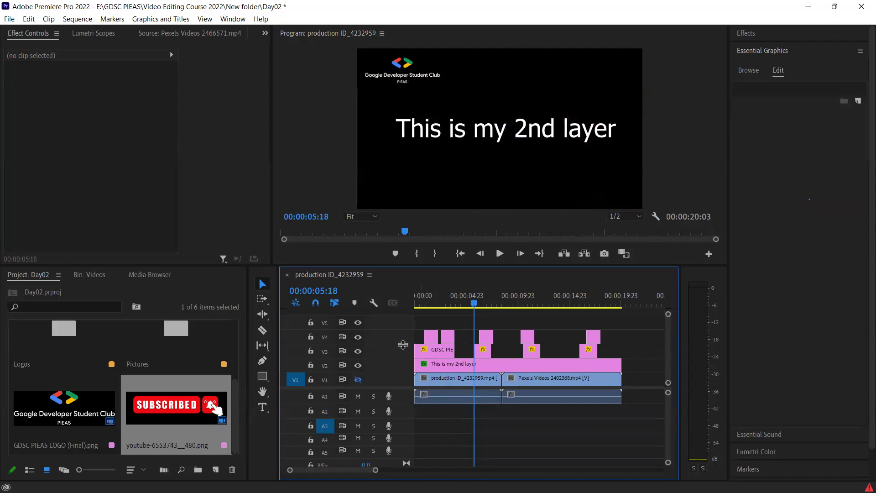
{"action": "left_click", "coordinate": [358, 380]}
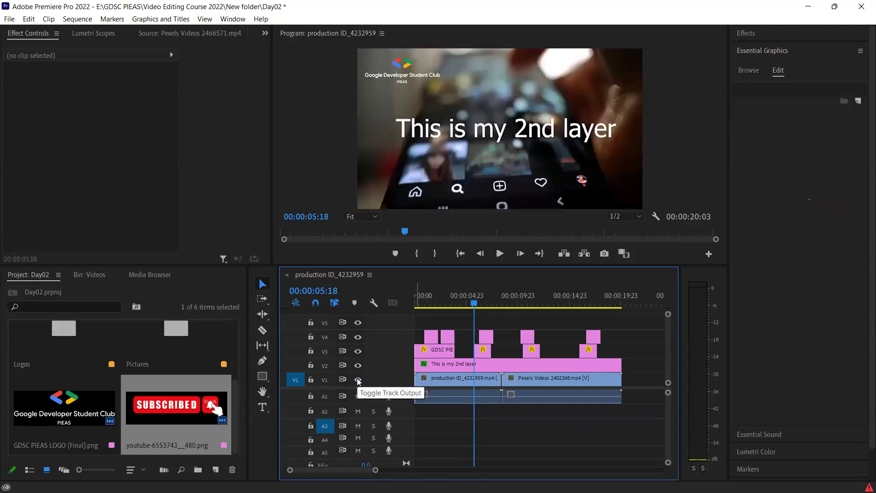
{"action": "left_click", "coordinate": [358, 380]}
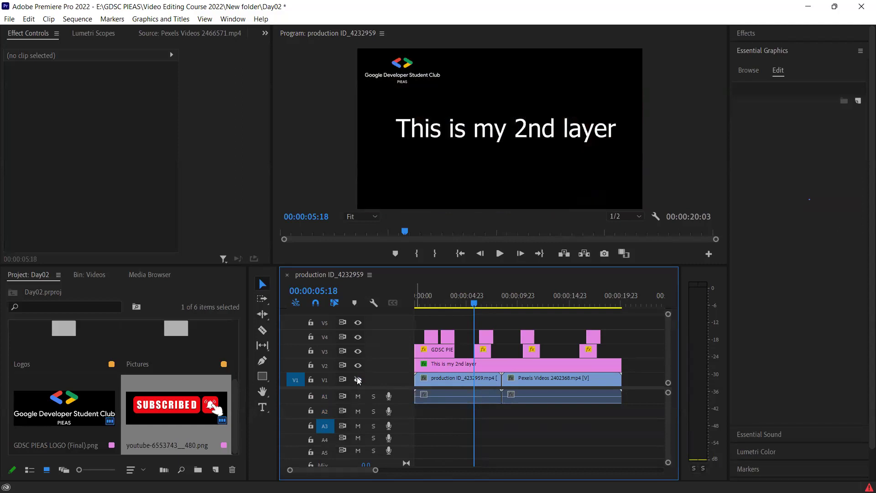
{"action": "left_click", "coordinate": [359, 380]}
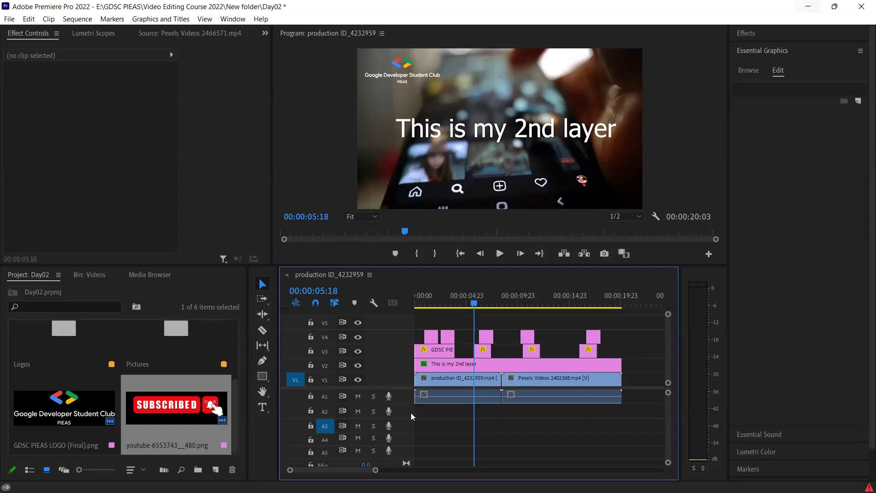
Place the EPIC BGM audio on track A2 at 00:00 and check playback around 00:00:05:05
{"action": "left_click_drag", "start_coordinate": [801, 9], "coordinate": [411, 413]}
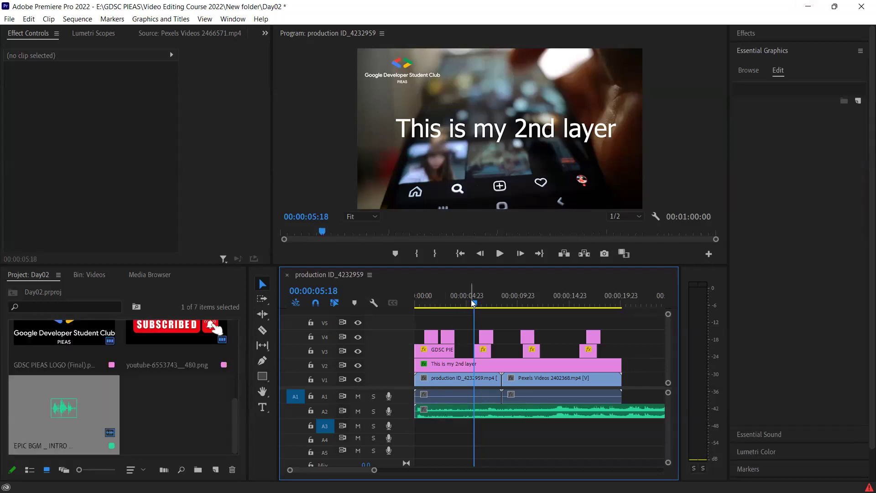
{"action": "left_click_drag", "start_coordinate": [471, 301], "coordinate": [468, 305]}
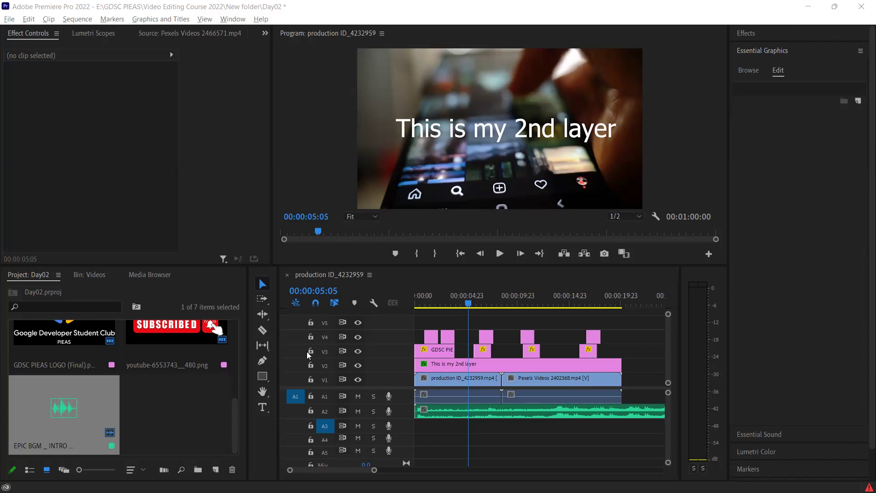
{"action": "left_click", "coordinate": [307, 352]}
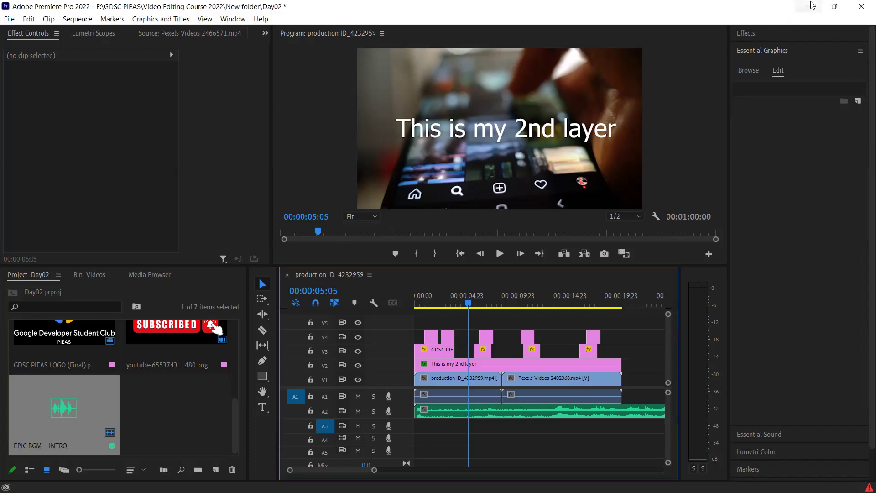